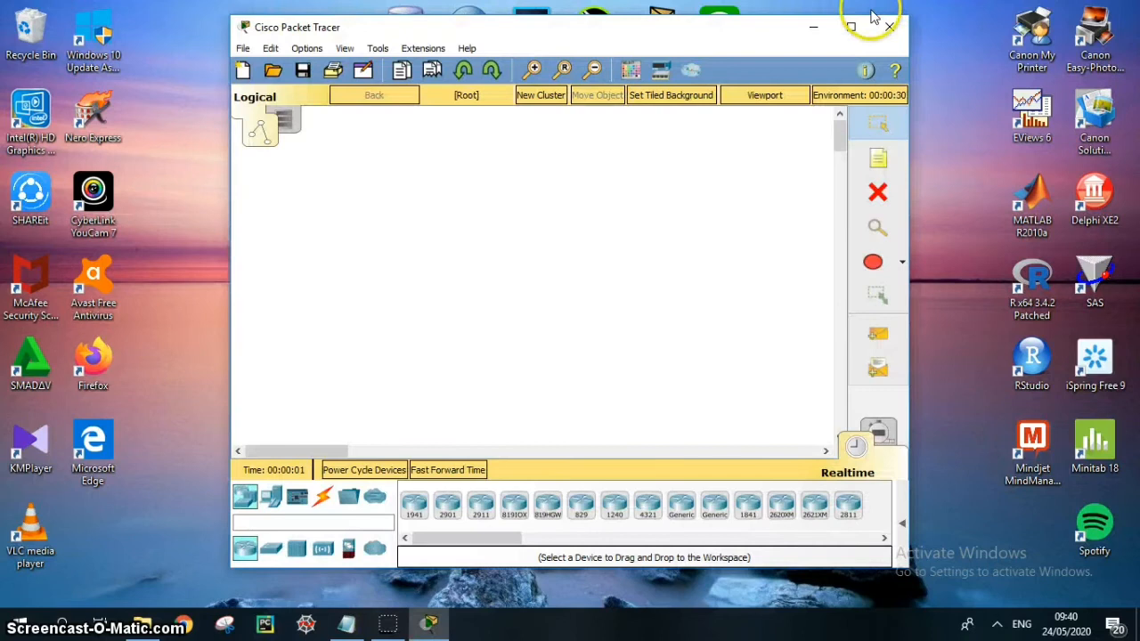
Maximize the window and add a note listing six tasks, from "1. Buat topologi dengan 2 router dan 2 komputer" to "6. Tes koneksi"
click(851, 26)
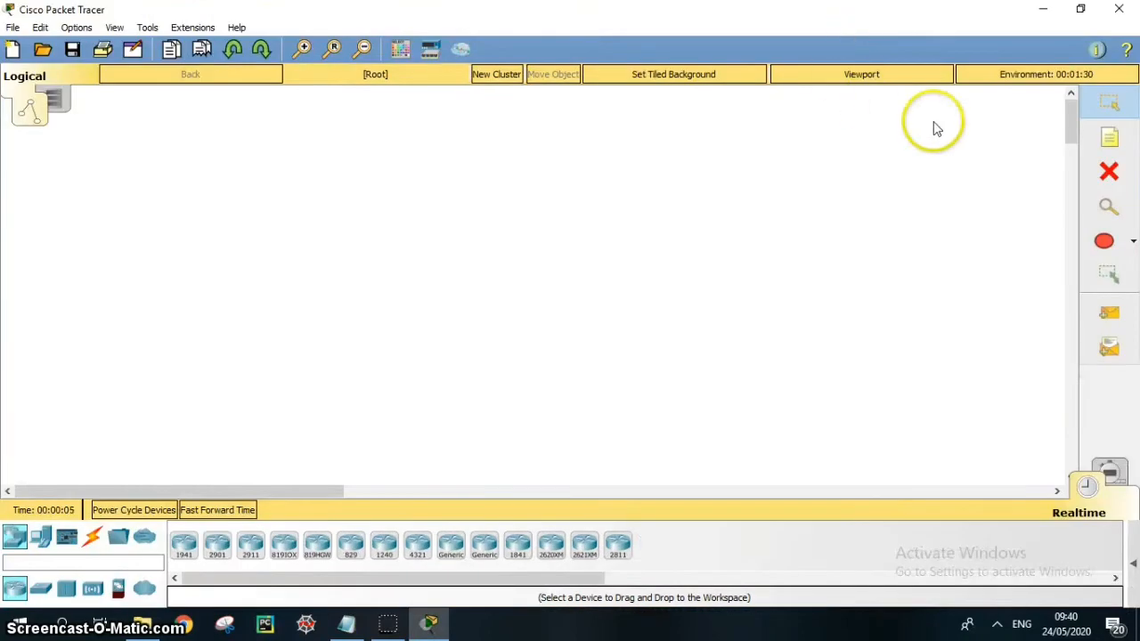
click(1109, 138)
click(464, 124)
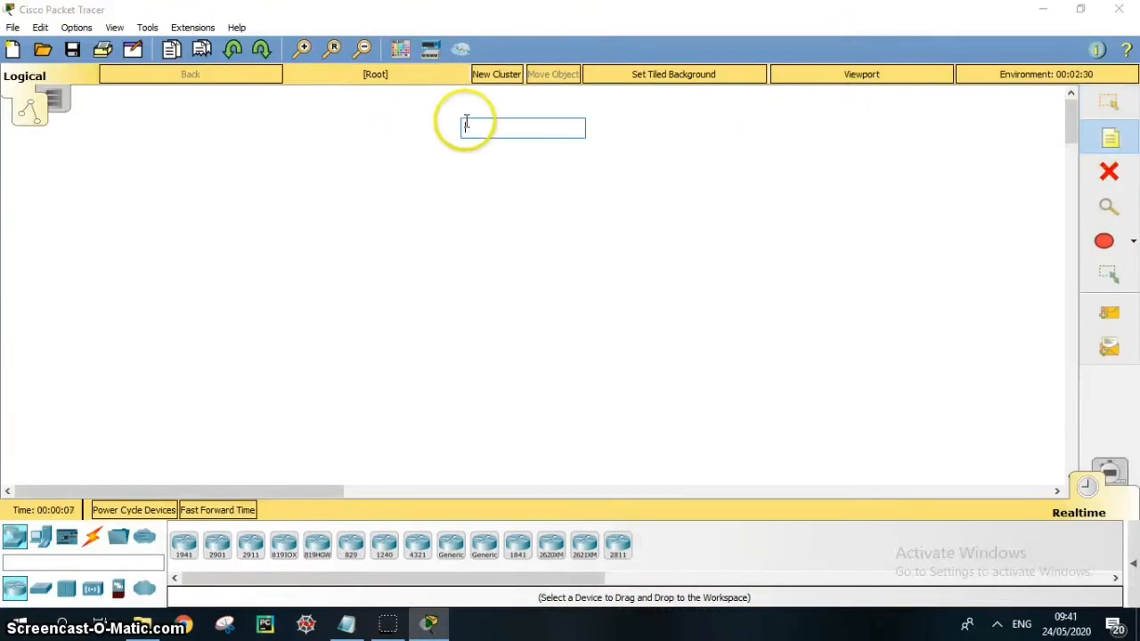
text(1. Buat topologi dengan 2 router dan 3 komputer Router menggunakan 1941 2. Lakukan subnetting ip jaringan yang ditentukan 3. Tentukan ip address dan device atau interface 4. Setting ip address desktop 5. Lakukan routing statis pada kedua router 6. Tes koneksi)
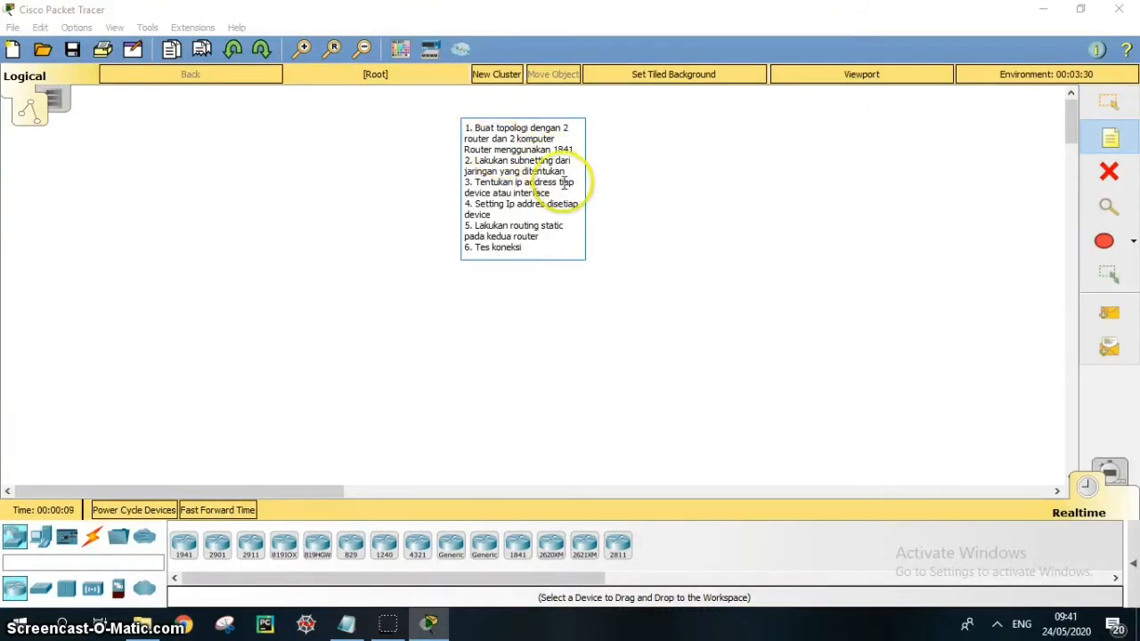
click(291, 236)
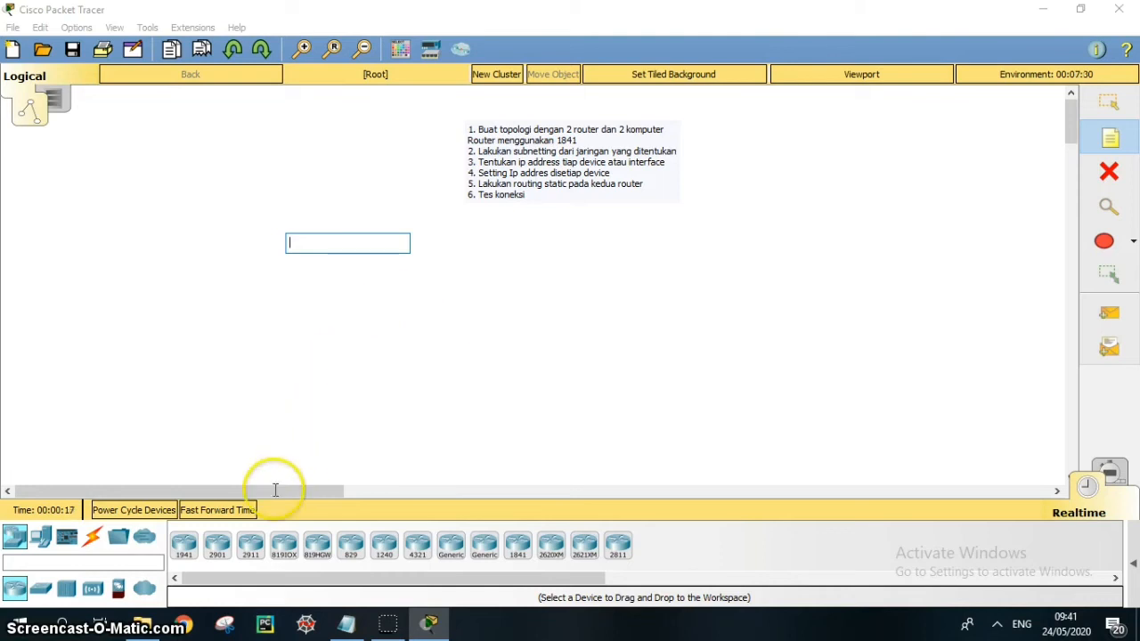
Place two 1841 routers side by side below the task note and a PC-PT below and outside each router
drag(512, 545, 442, 276)
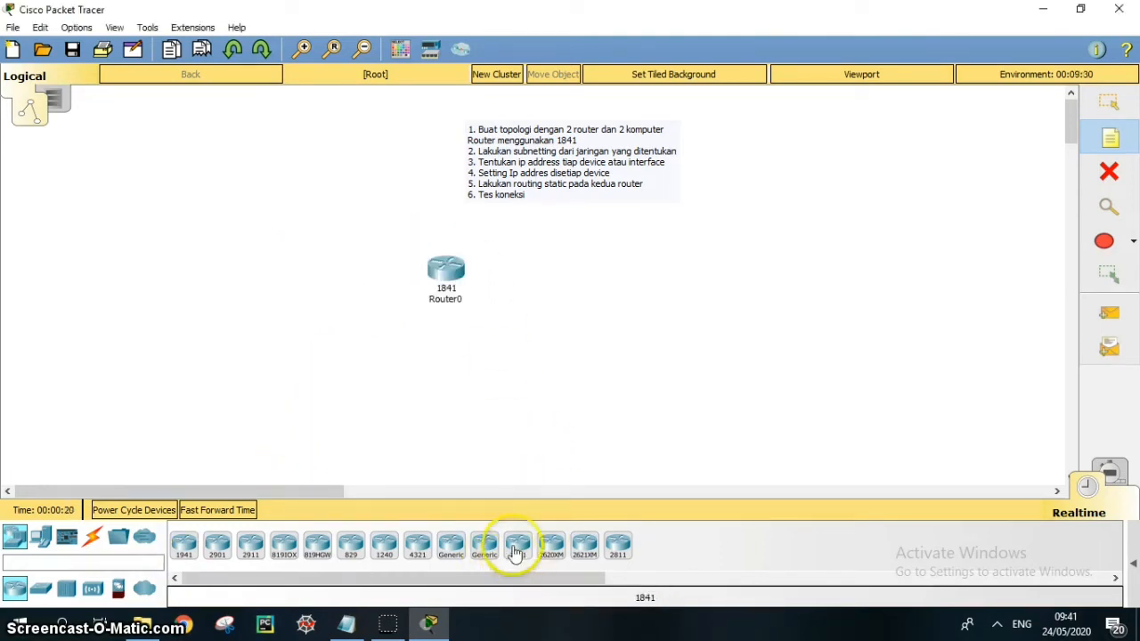
drag(517, 545, 643, 284)
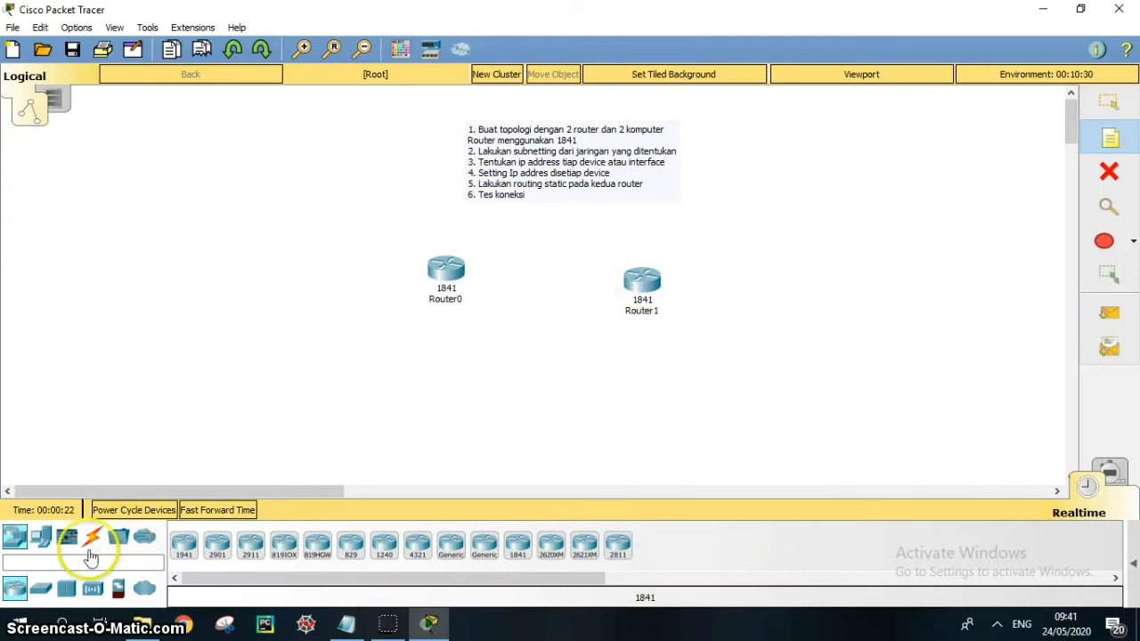
click(40, 536)
drag(184, 545, 285, 392)
drag(184, 545, 754, 381)
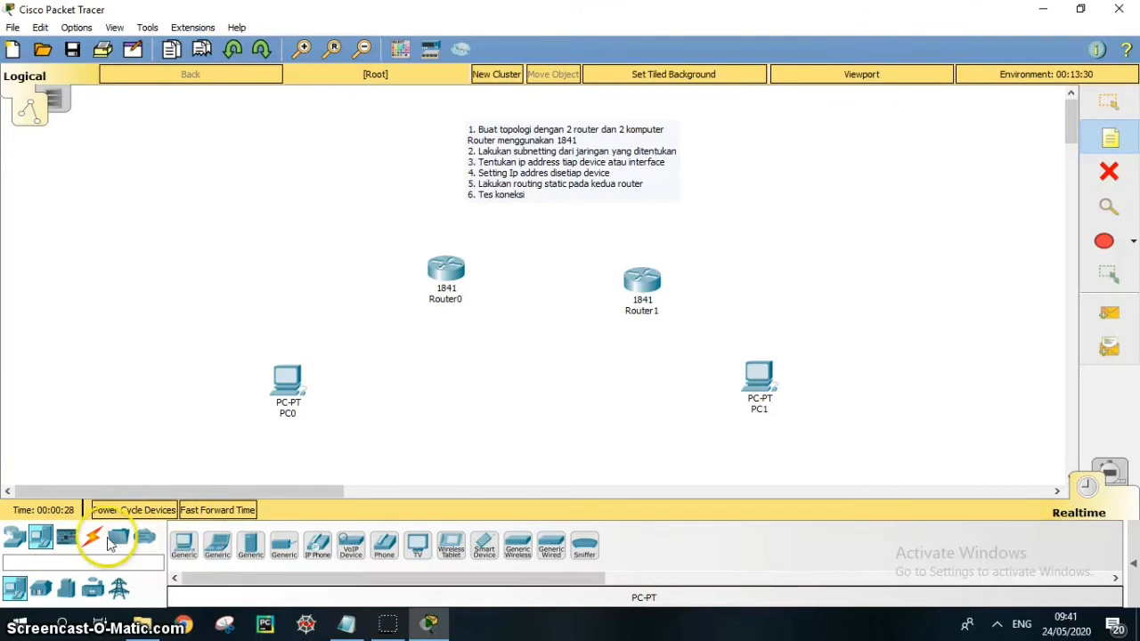
Connect PC0 to Router0, Router0 to Router1 and Router1 to PC1 using automatically chosen connection types
click(94, 538)
click(183, 544)
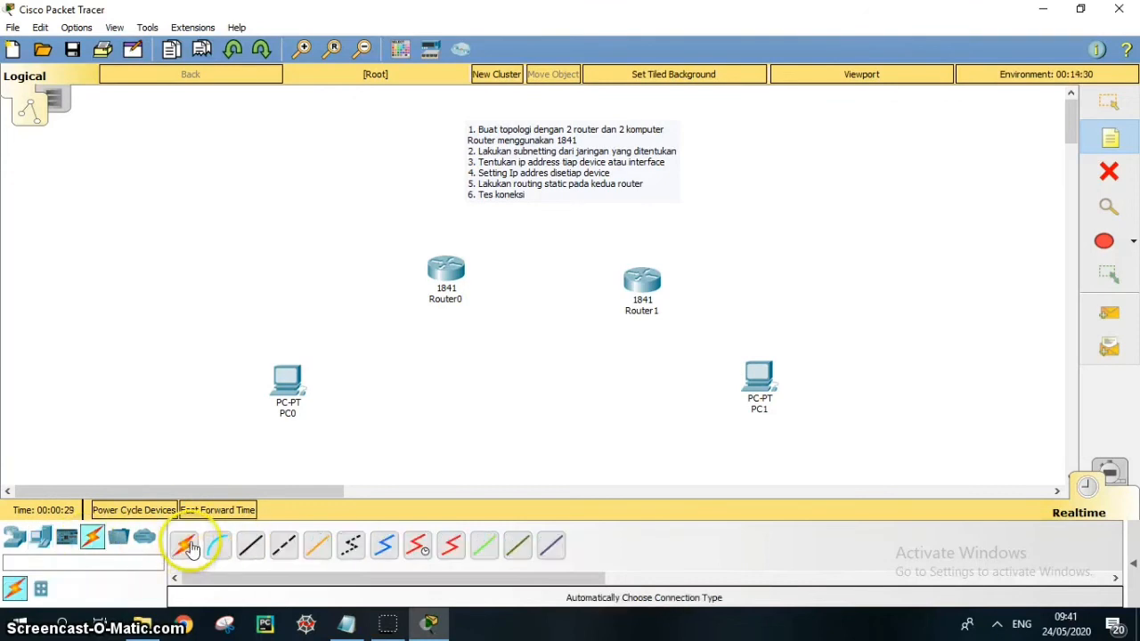
click(287, 381)
click(446, 269)
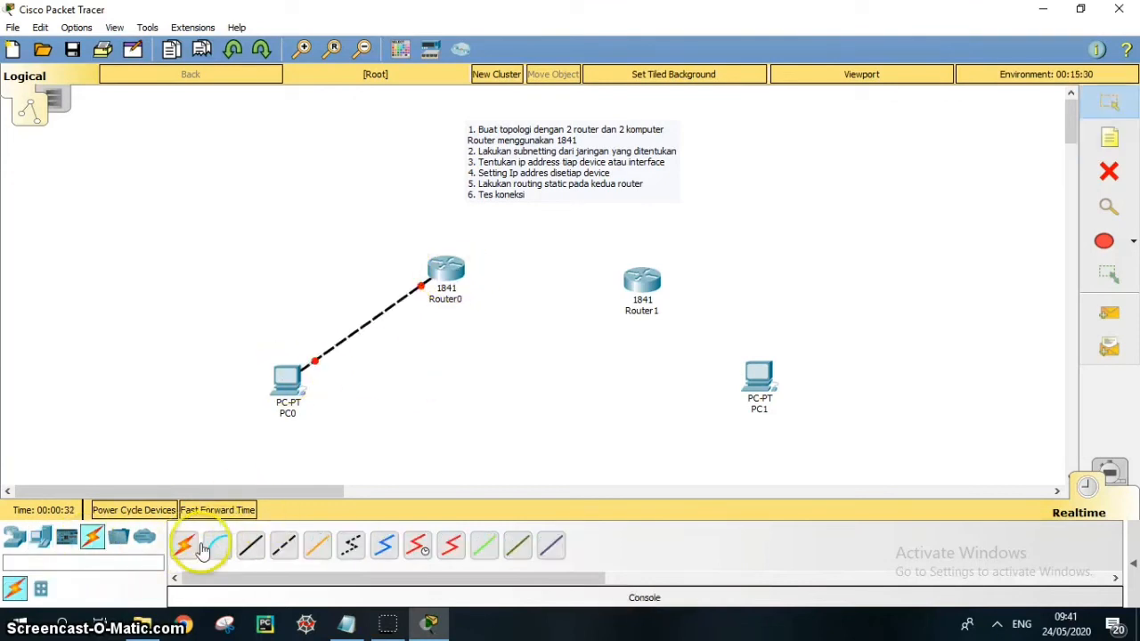
click(446, 278)
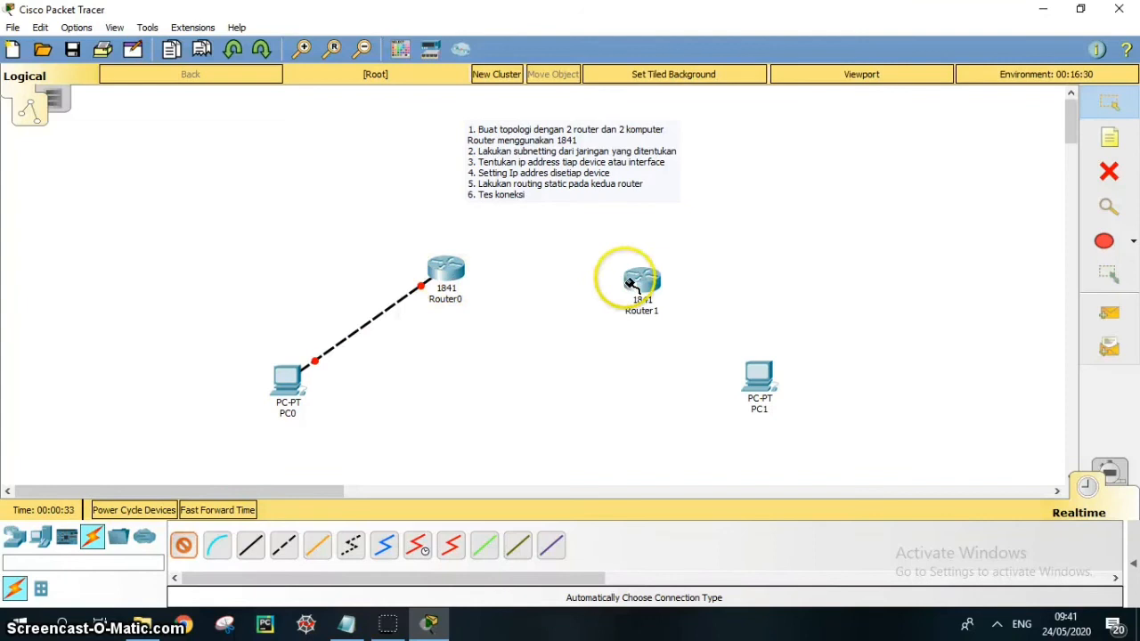
click(634, 287)
click(183, 544)
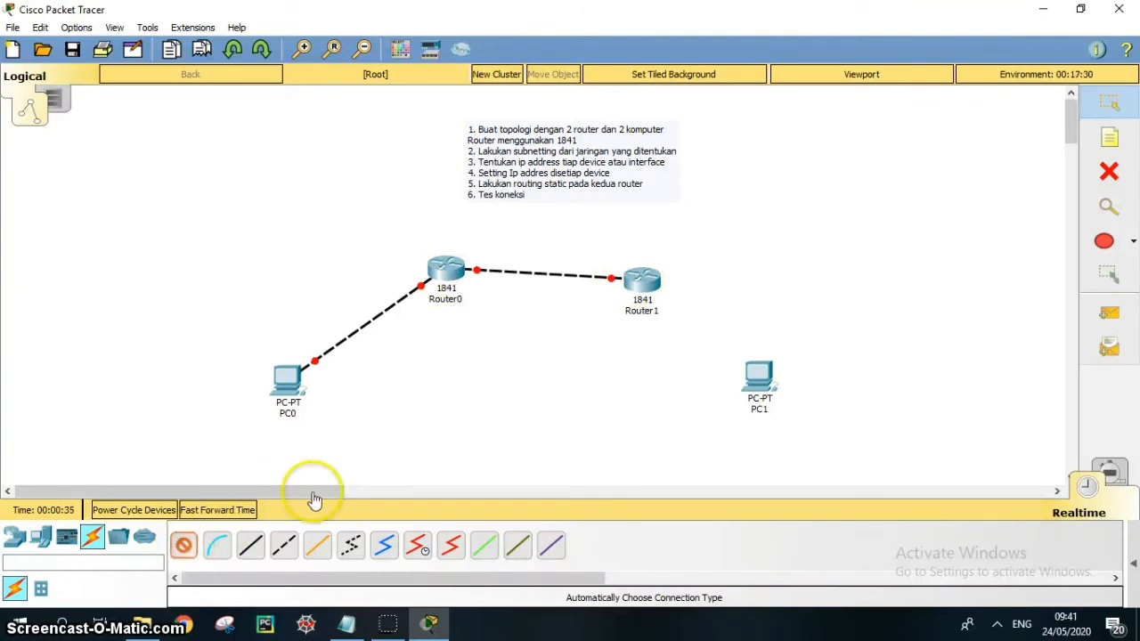
click(659, 285)
click(759, 378)
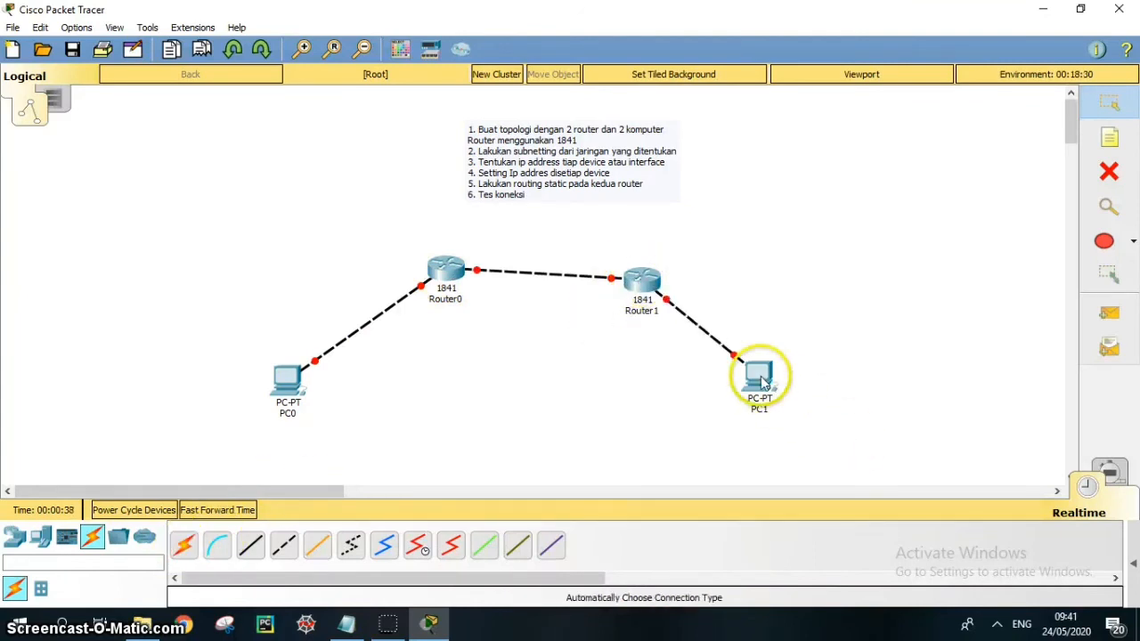
Move Router1 level with Router0 and shift the task note up to free space above the router link
drag(638, 287, 629, 274)
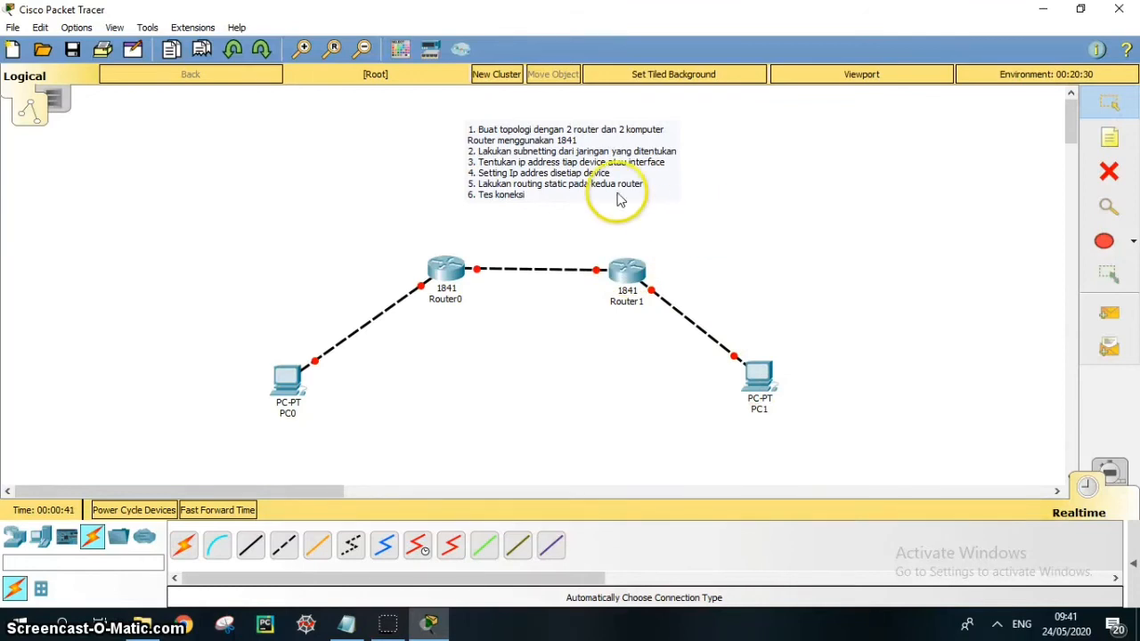
click(562, 161)
drag(562, 160, 531, 140)
click(662, 163)
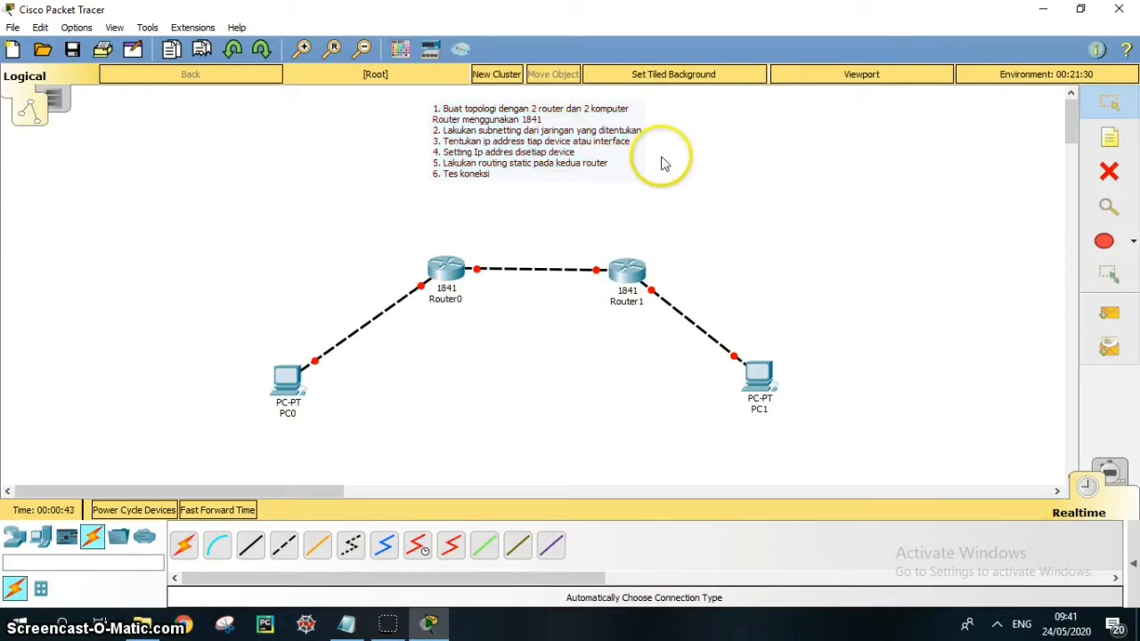
Add a note above the router link with the lines "10.0.0.0 /12", "Network = 10.0.0.0" and "Netmask = 255.240.0.0"
click(1104, 136)
click(484, 201)
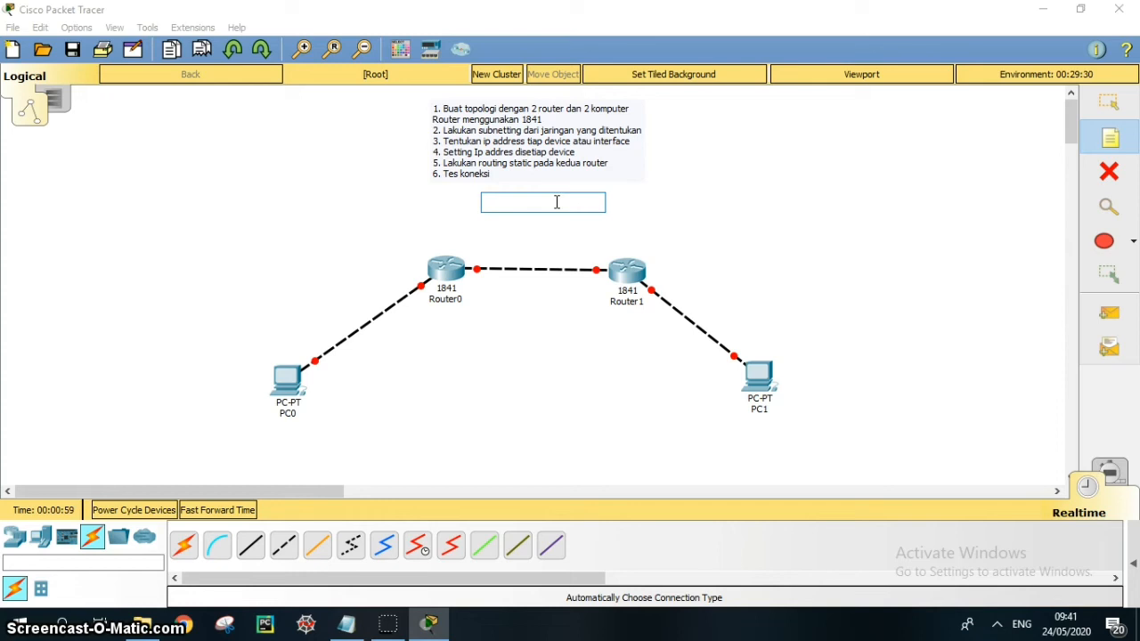
text(10.0.0)
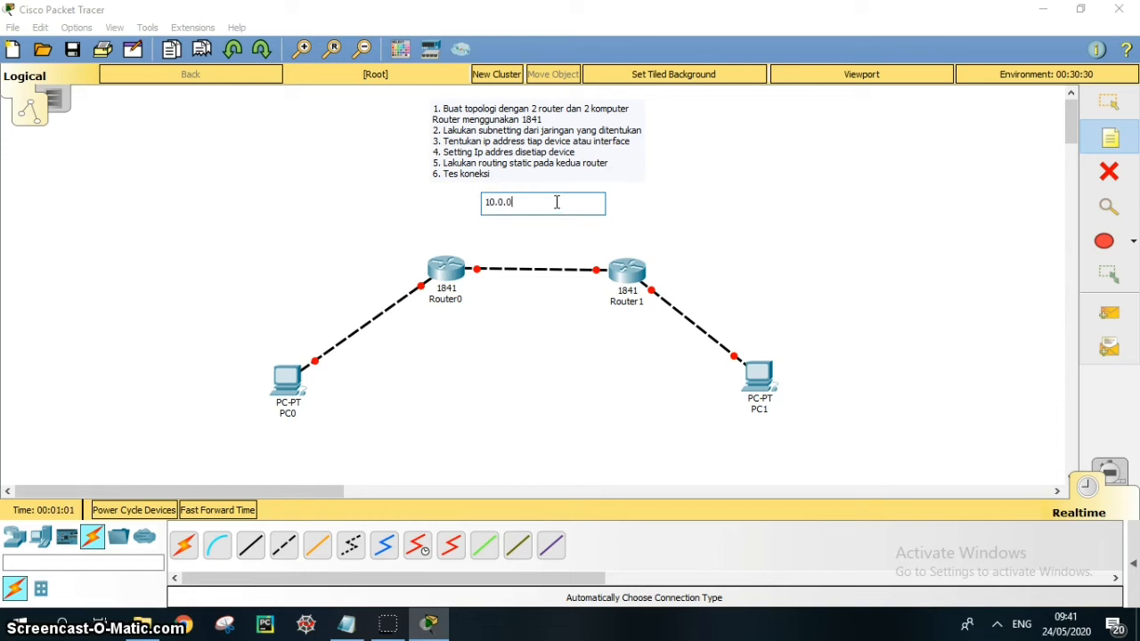
text(.0 /12)
key(Return)
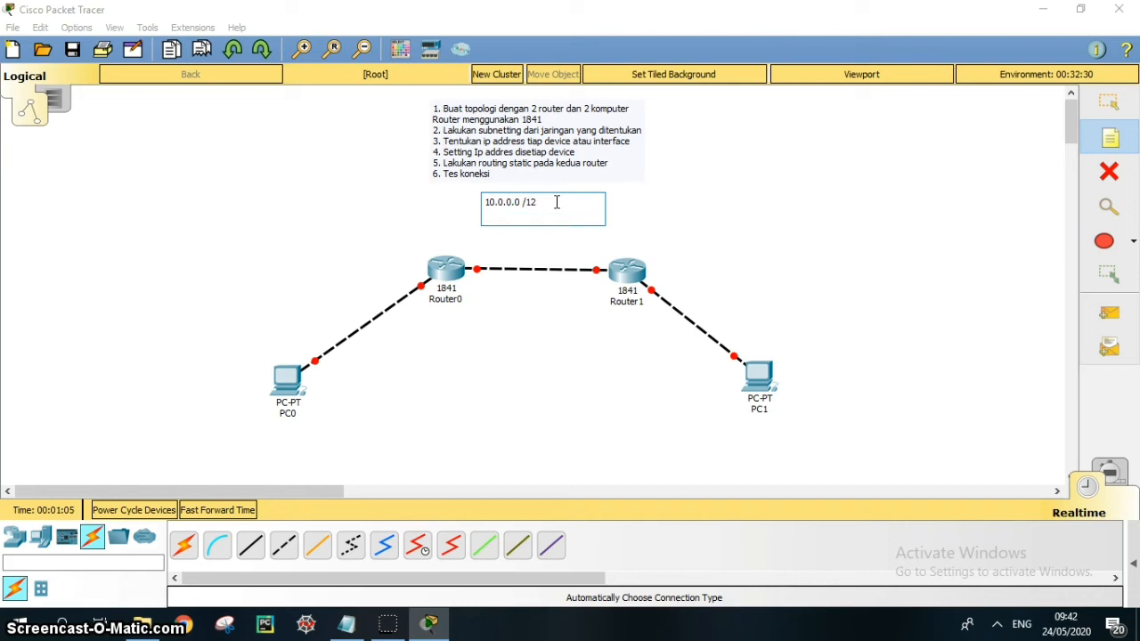
text(Network = 10.0.0.0)
key(Return)
text(N)
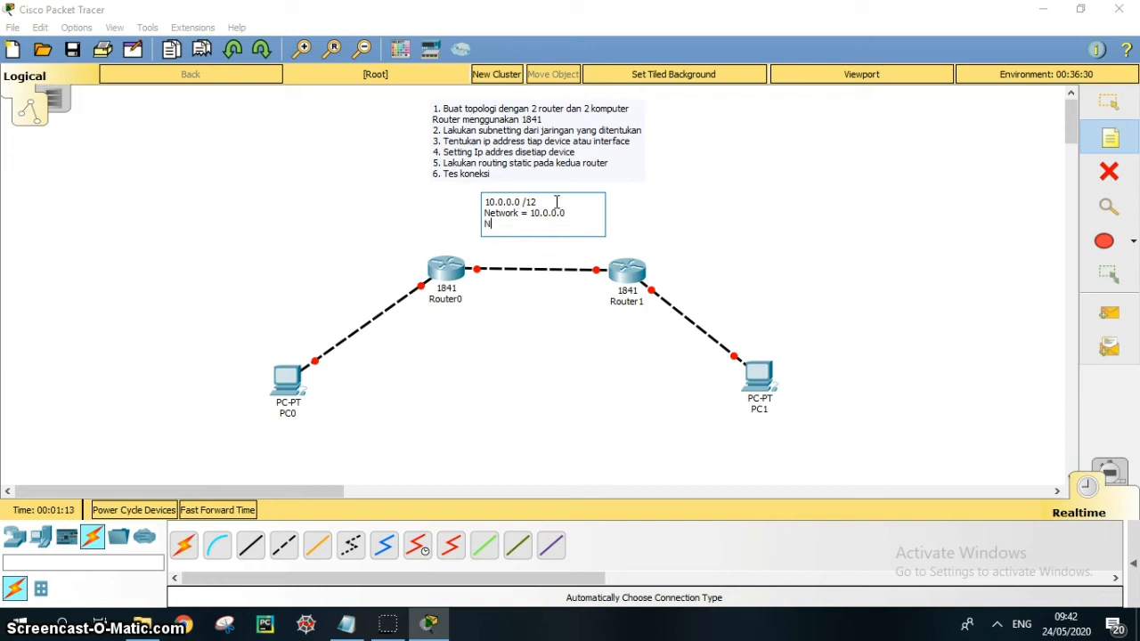
text(etmask = 255.)
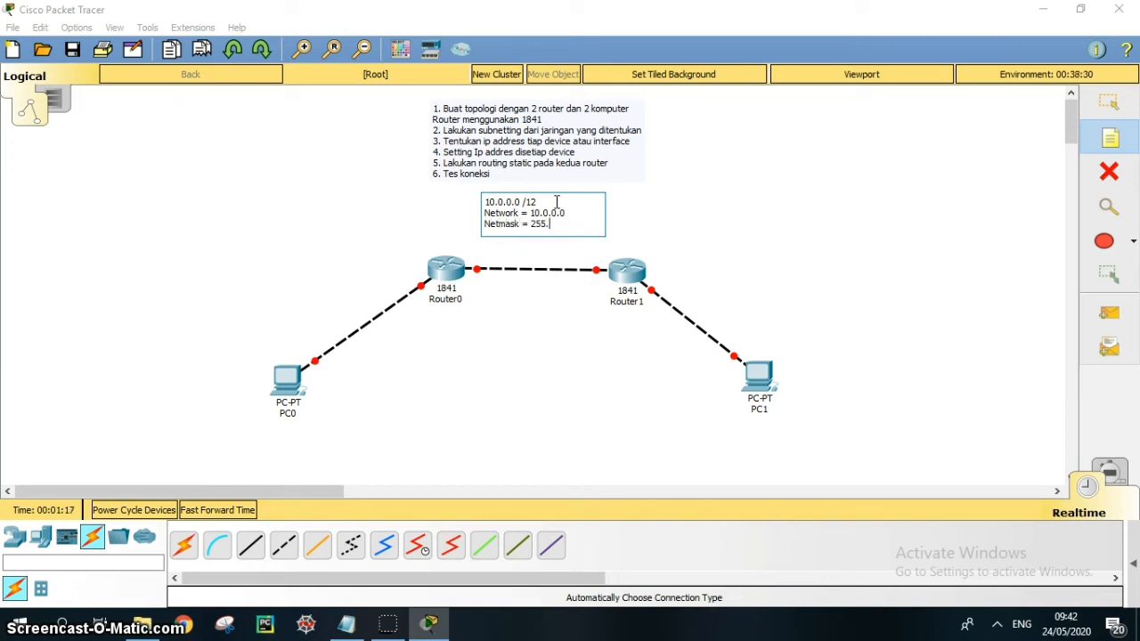
text(240.0.0)
key(Return)
Add "Ip host = 10.0.0.1 - 10.15.255.254" and "Broadcast = 10.15.255.255" to the note above the router link
text(Ip)
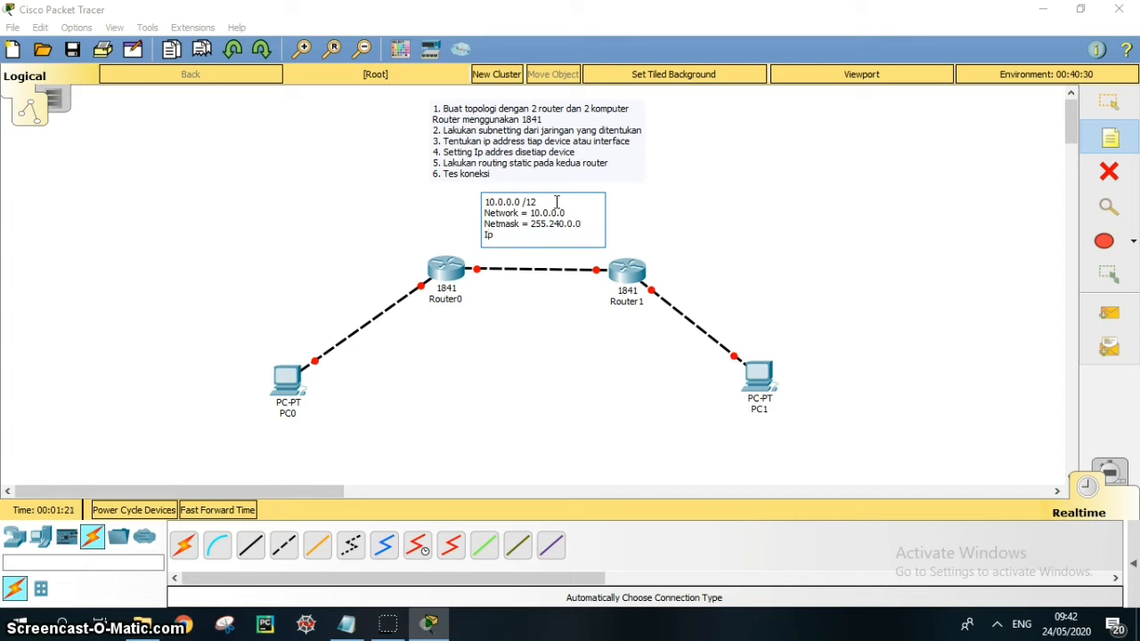
text( host = 10.0.0.1 -)
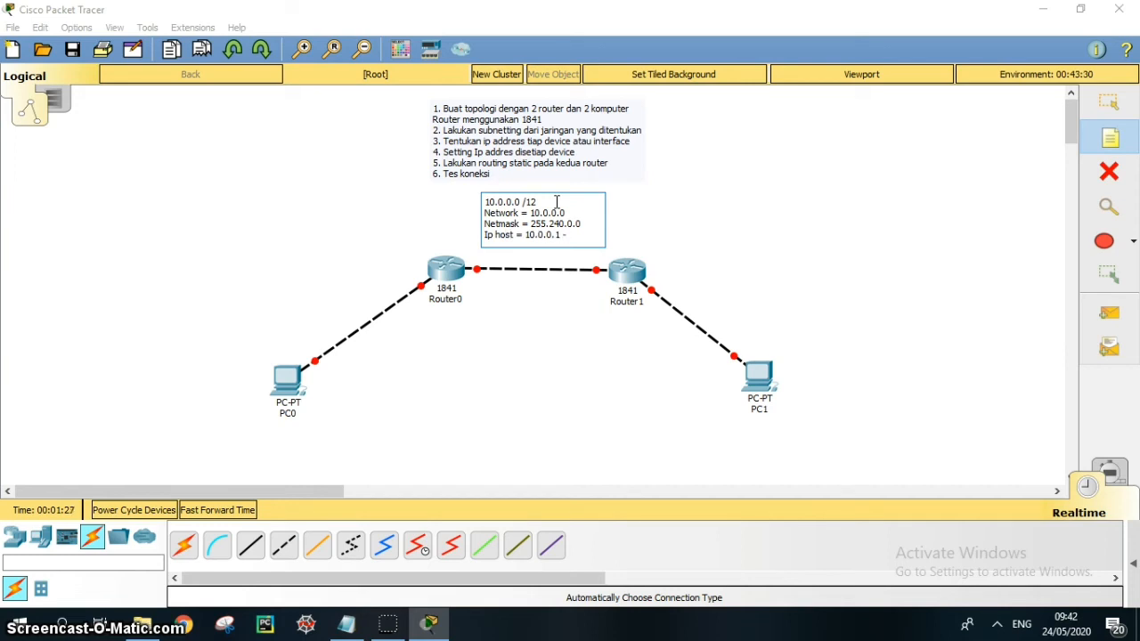
text( 10.15.255.254)
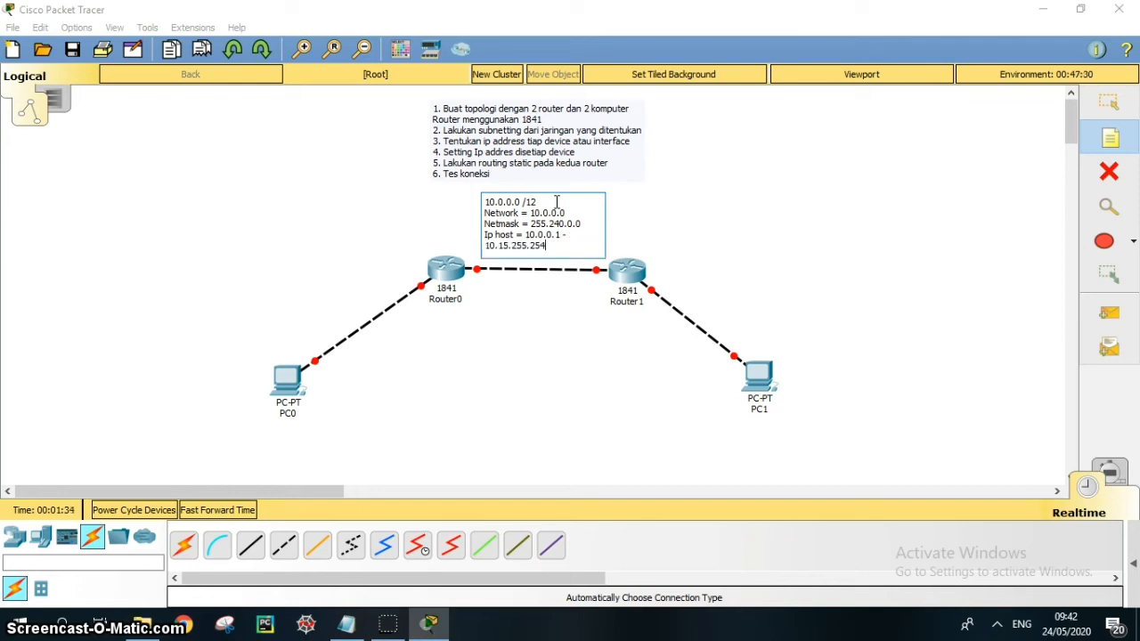
key(Return)
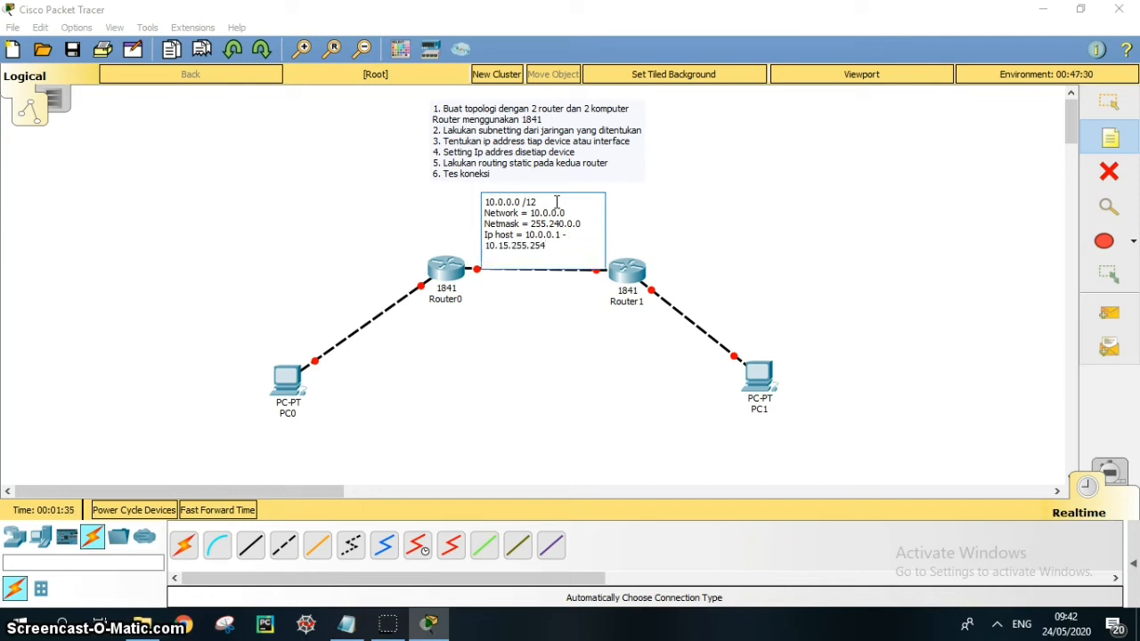
text(Broadcast = 10.15.255)
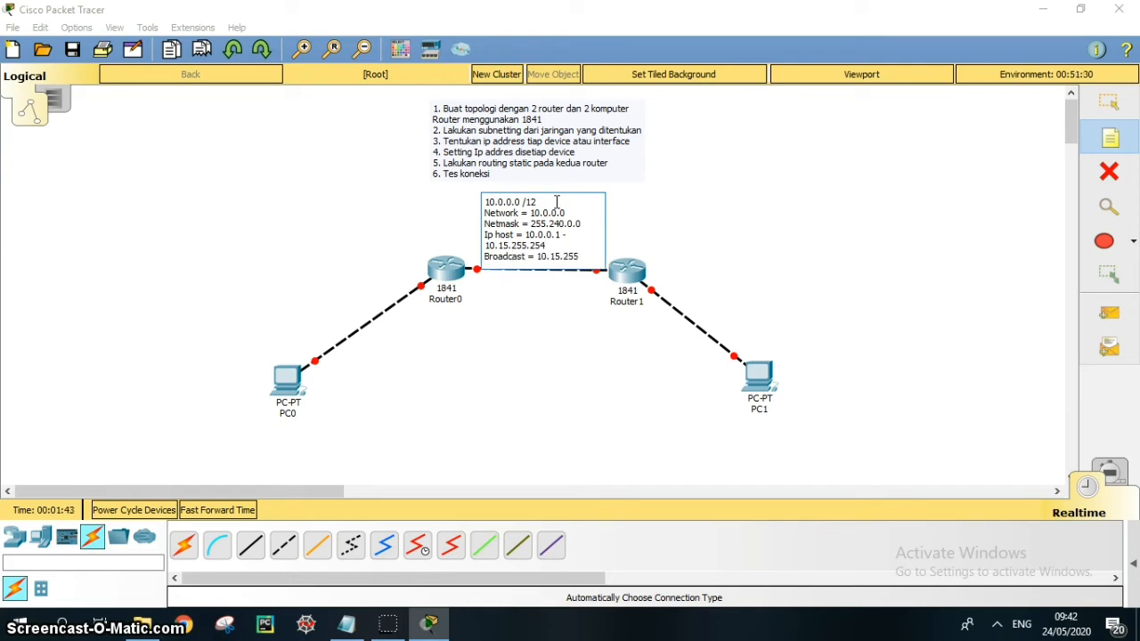
text(.255)
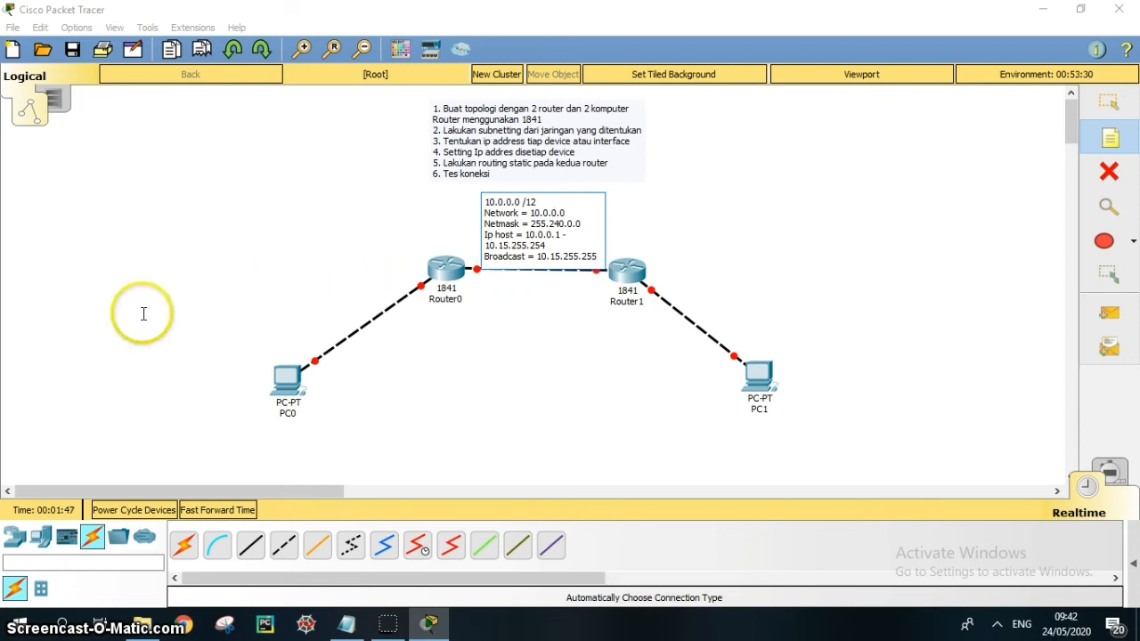
Add a note above PC0 with the lines "11.0.0.0 /13", "Network = 11.0.0.0" and "Netmask = 255.248.0.0"
click(193, 289)
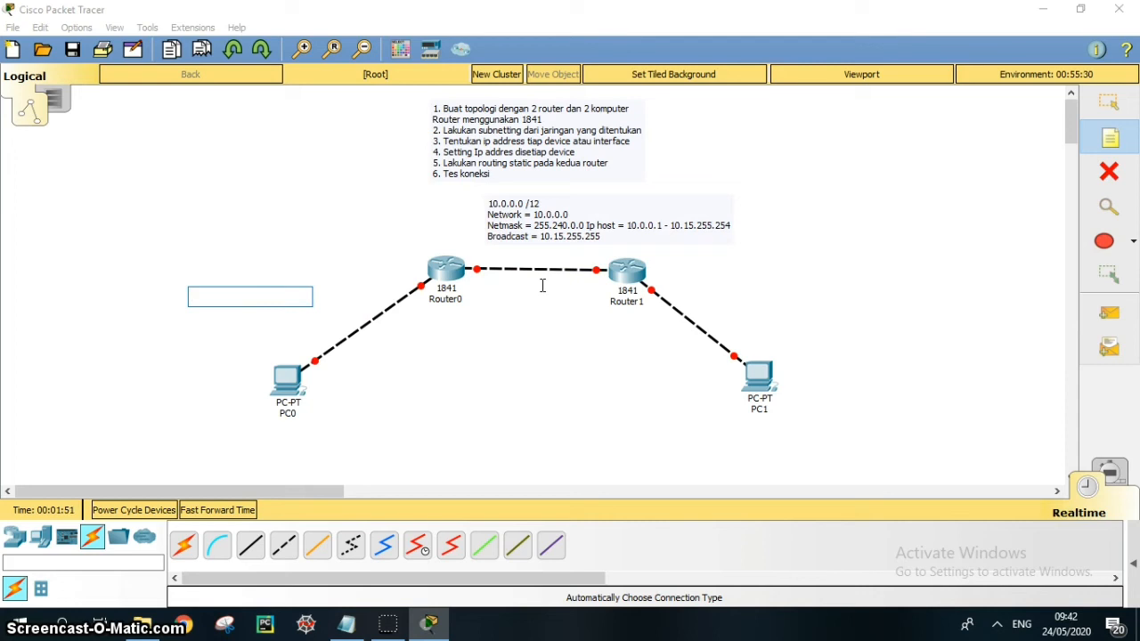
text(11.0.0.0 /13)
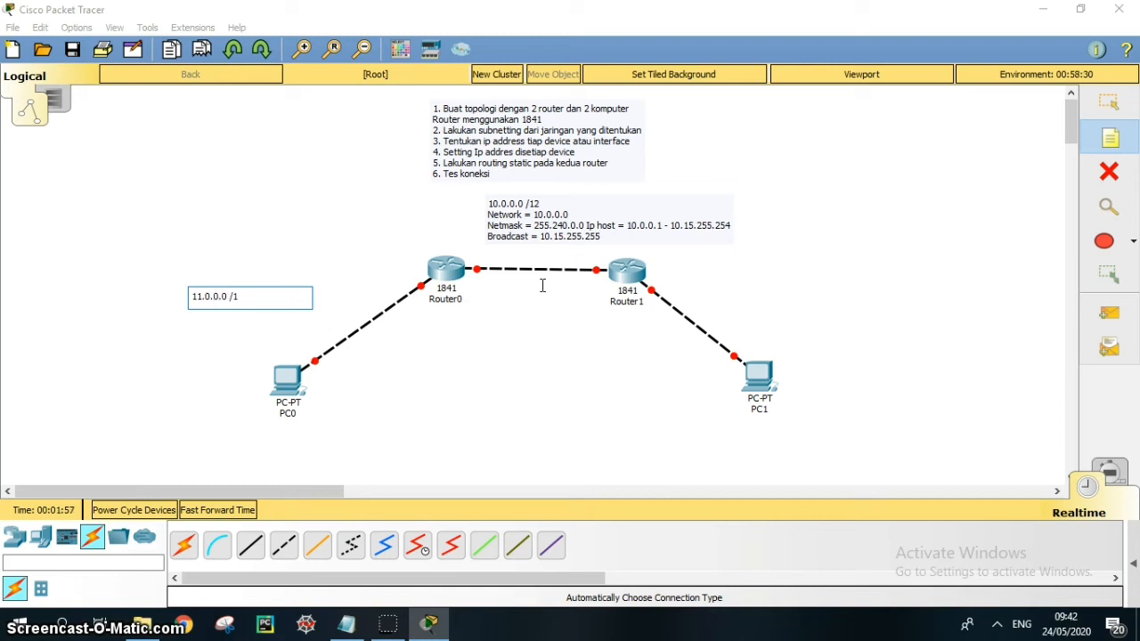
key(Return)
text(Netwo)
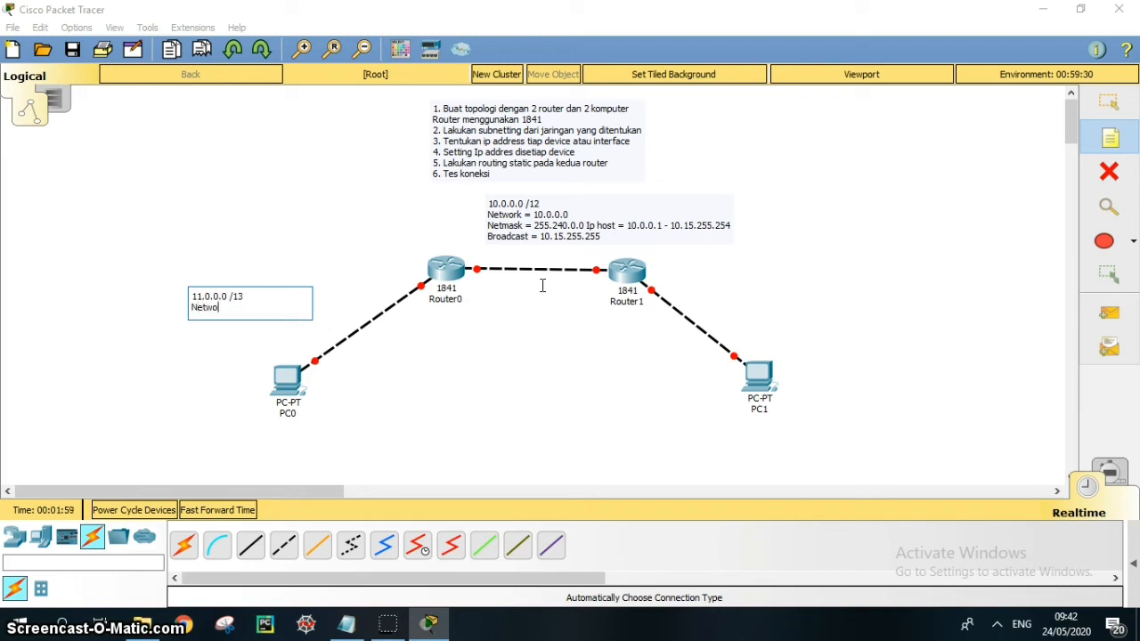
text(rk = 11.0.0.0)
key(Return)
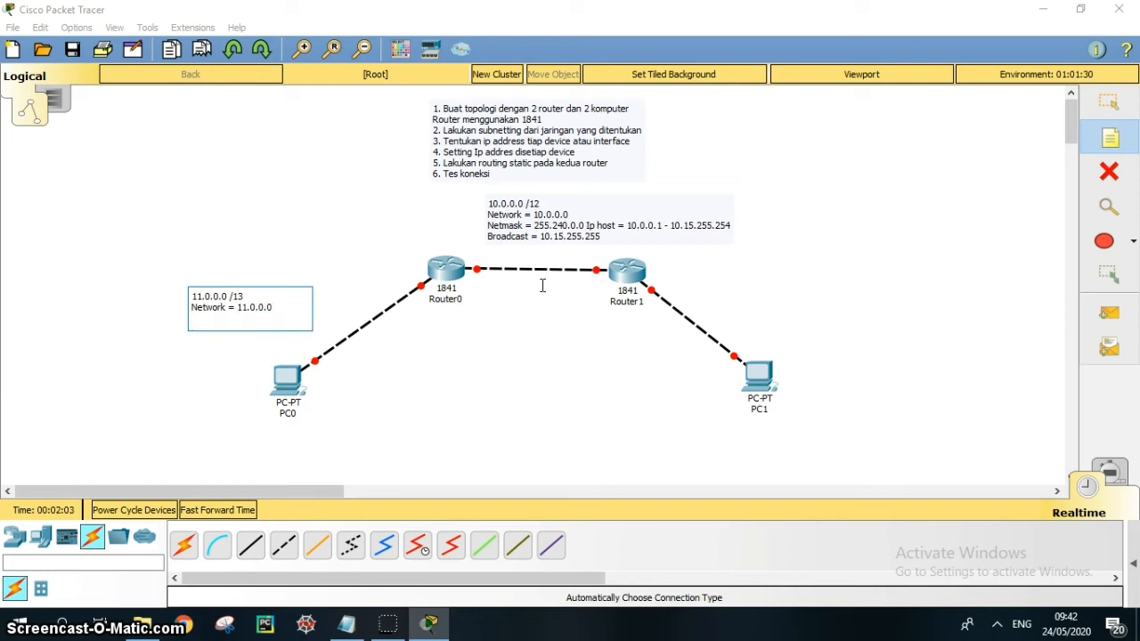
text(Netmas)
text(k =)
text( 1)
text(55)
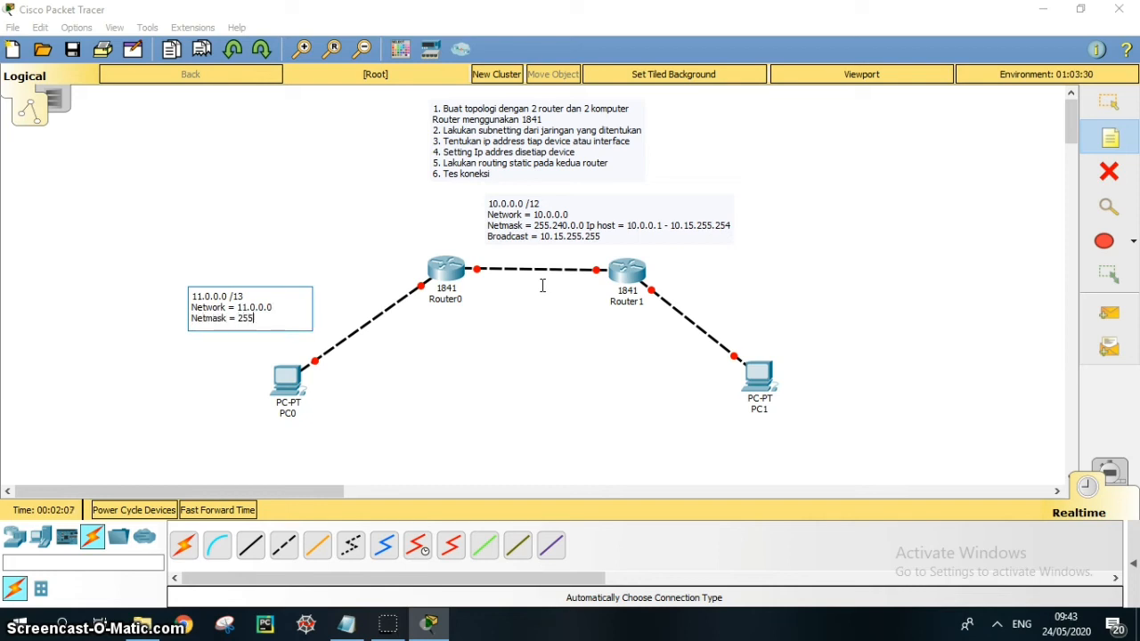
text(.248.0.0)
key(Return)
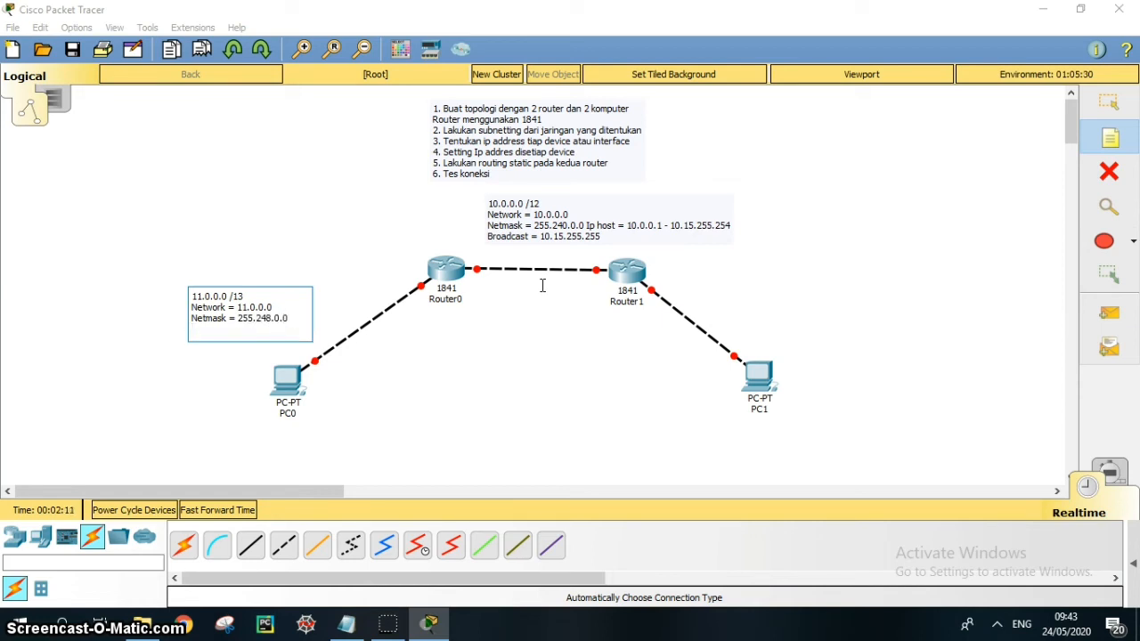
Complete the note above PC0 with "Ip host = 11.0.0.1 - 11.7.255.254" and "Broadcast = 11.7.255.255"
text(Ip hoht)
key(BackSpace)
text(st = 11.0.0.1 - 11.7.255.)
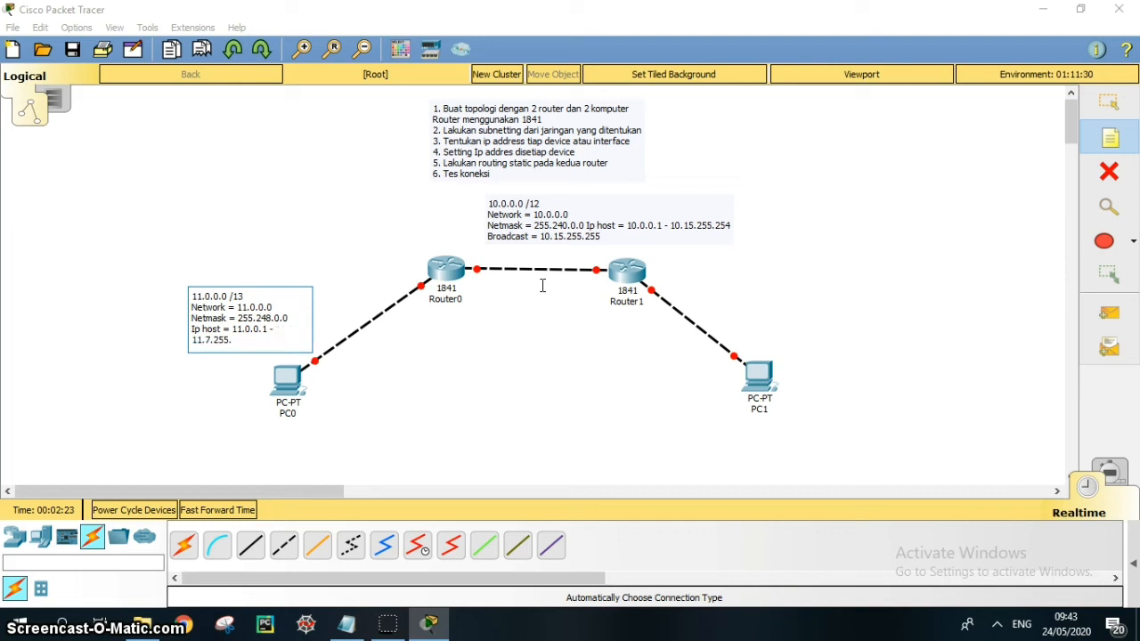
text(254)
key(Return)
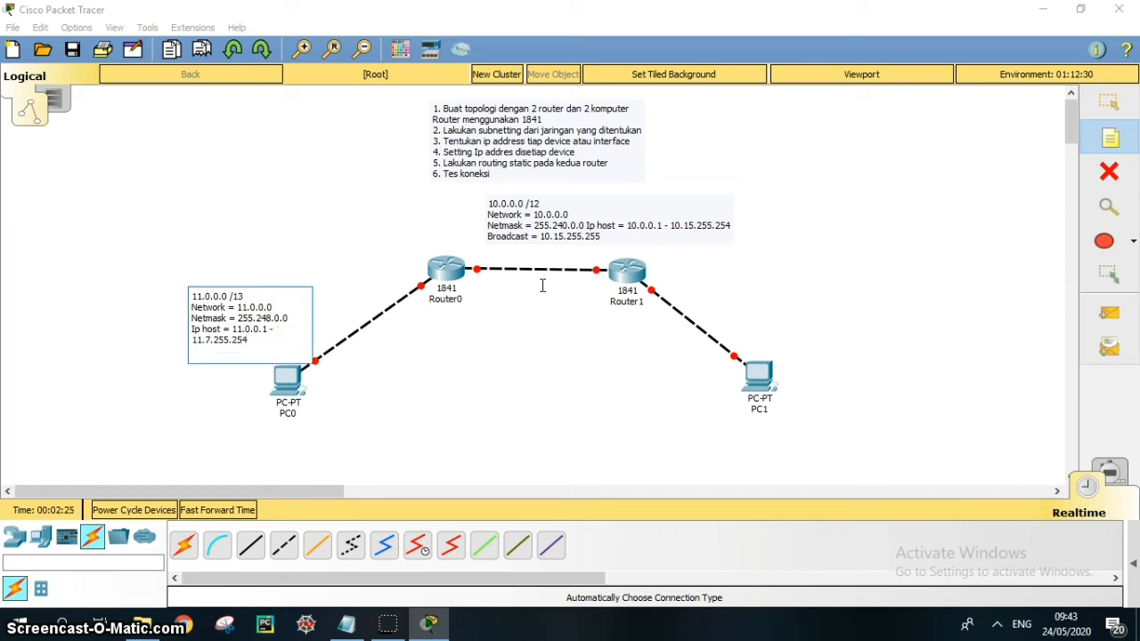
text(Broadcast = 11.7.255.255)
click(752, 118)
Add a note above PC1 with the lines "12.0.0.0 /14", "Network = 12.0.0.0" and "Netmask = 255.252.0.0"
click(812, 306)
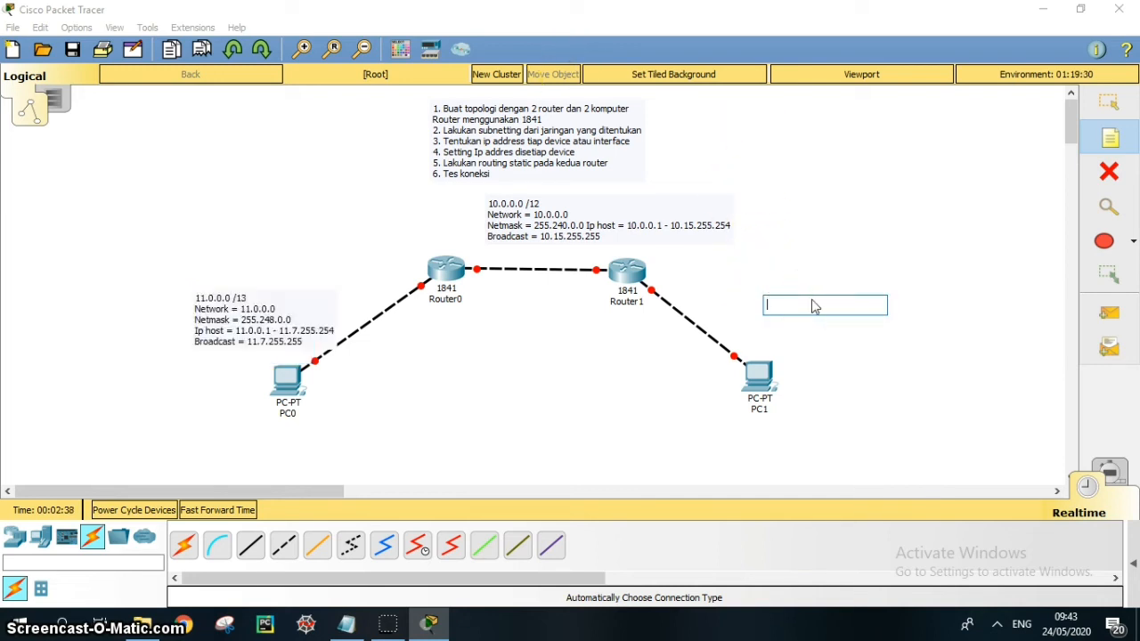
text(12.0.0.0 /14)
key(Return)
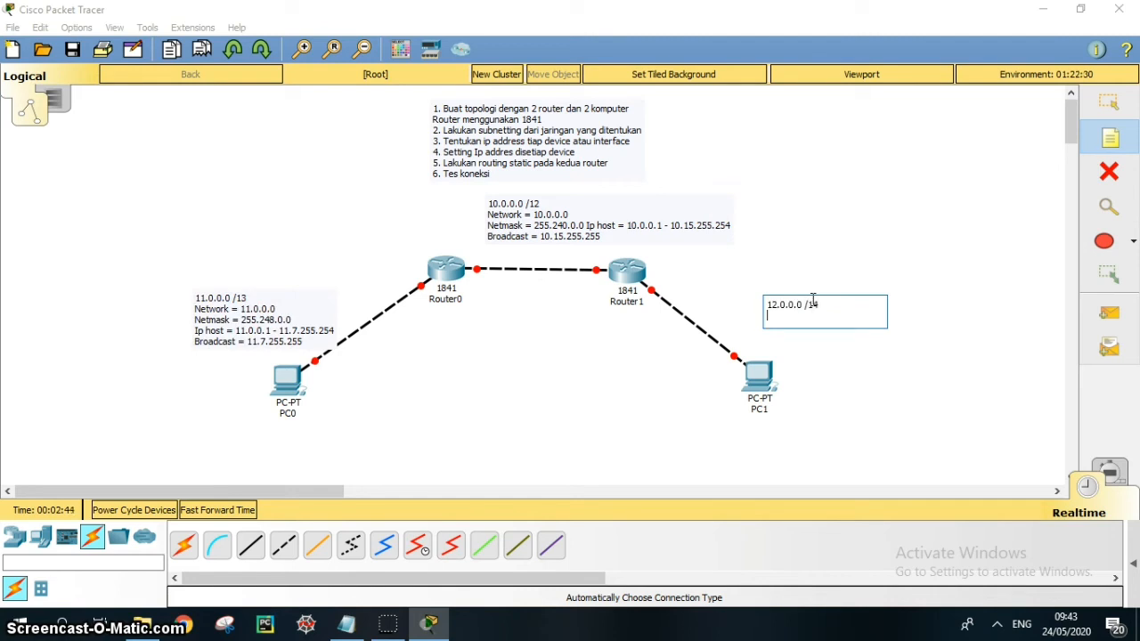
text(Network = 12.0.0.0)
key(Return)
text(Netmask)
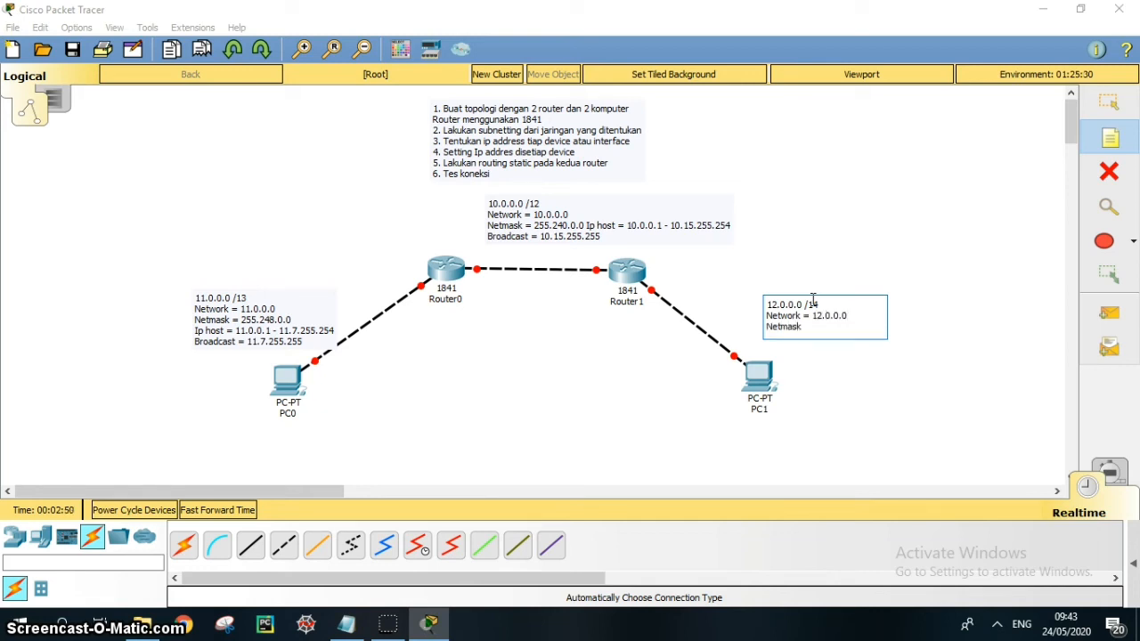
text( = 255.252.0.0)
key(Return)
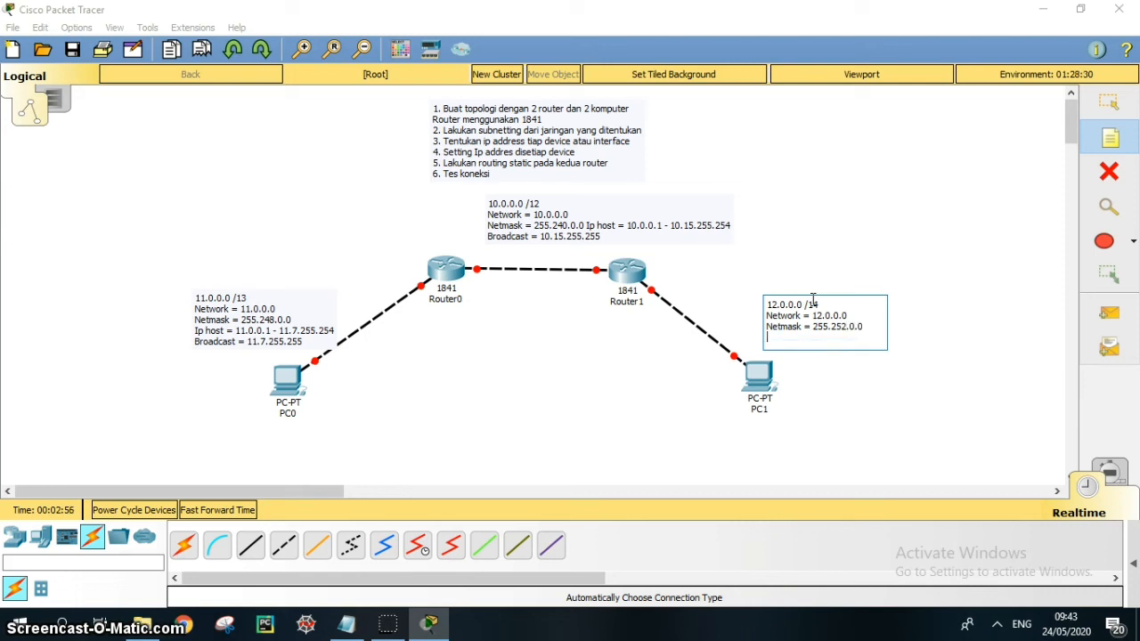
Complete the note above PC1 with "Ip host = 12.0.0.1 - 12.3.25.254" and "Broadcast = 12.3.255.255"
text(Ip host = 12.0.0.1)
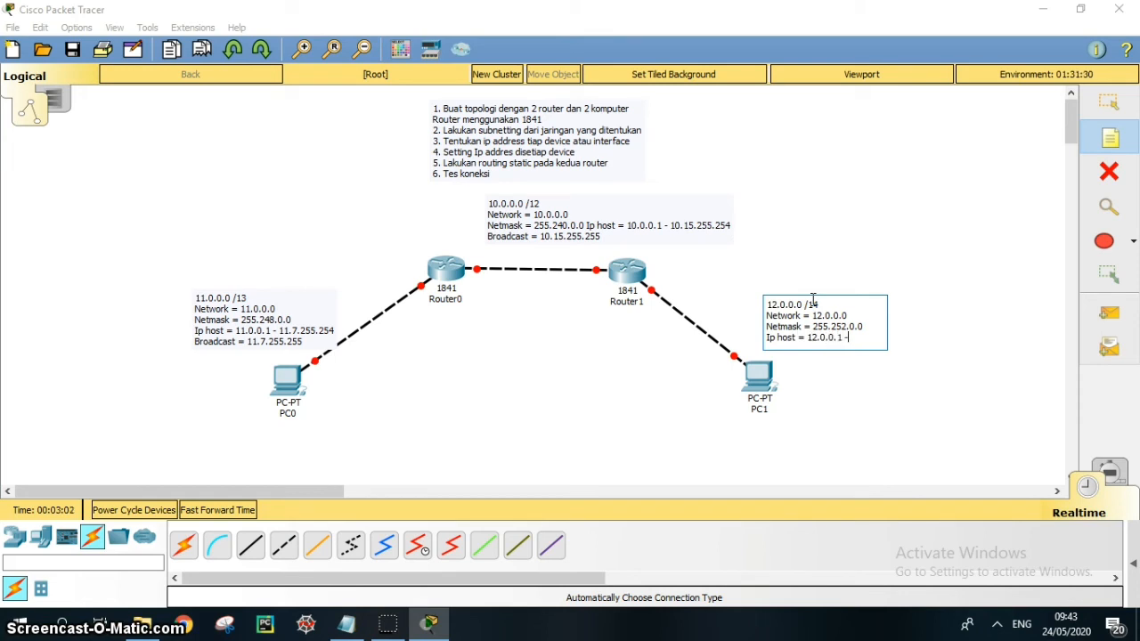
text( - 12.3.25.254)
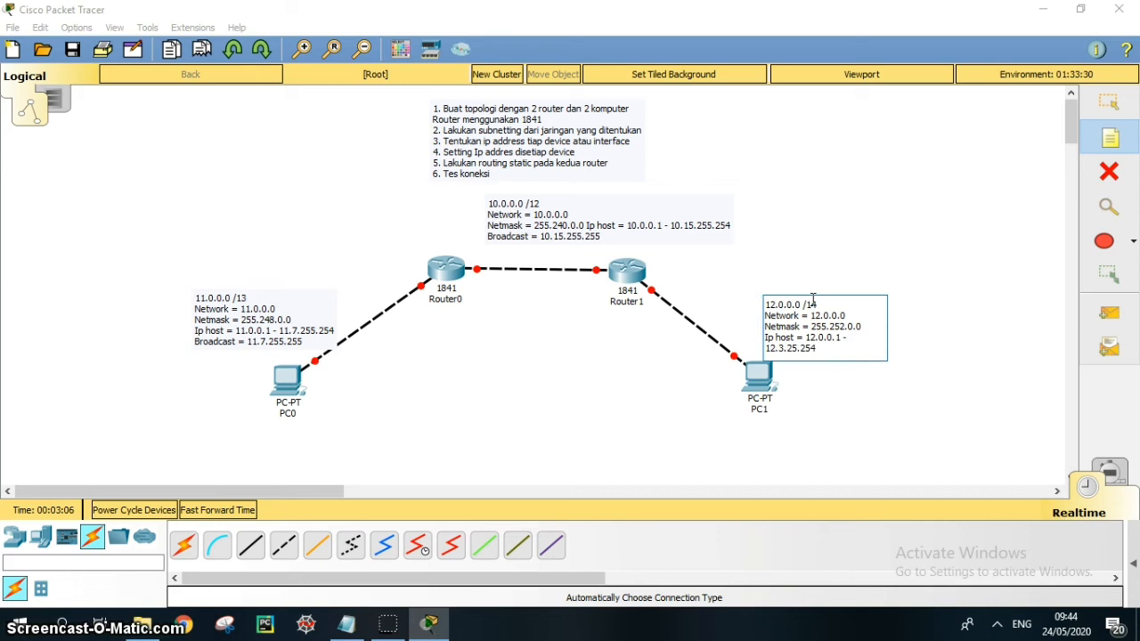
key(Return)
text(Nr)
key(BackSpace)
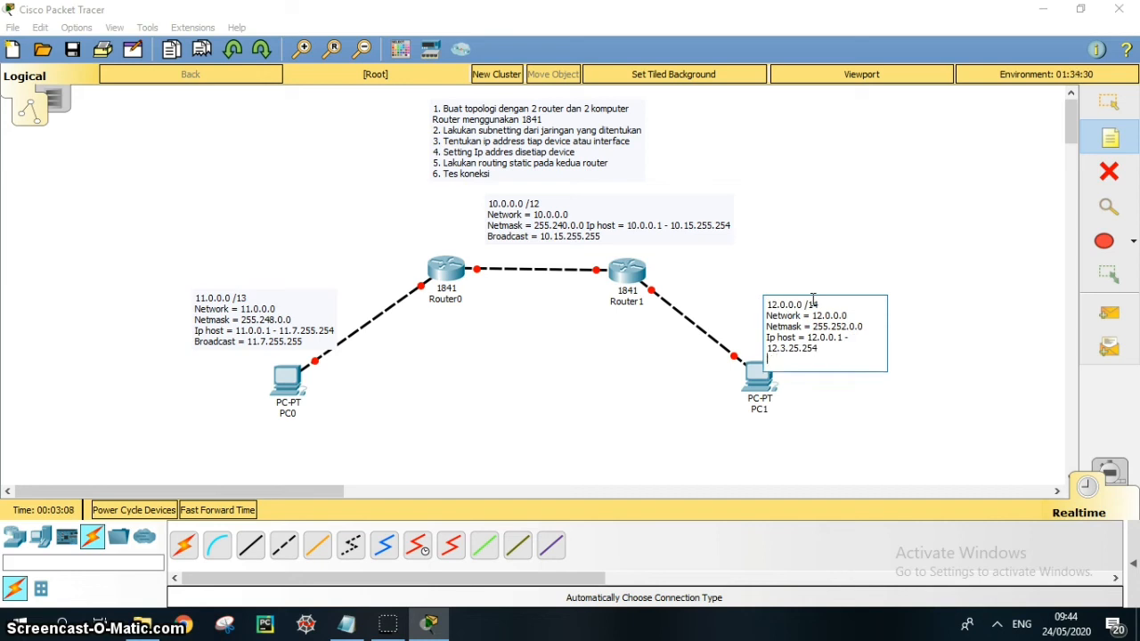
text(roadcast = 12.3.255.255)
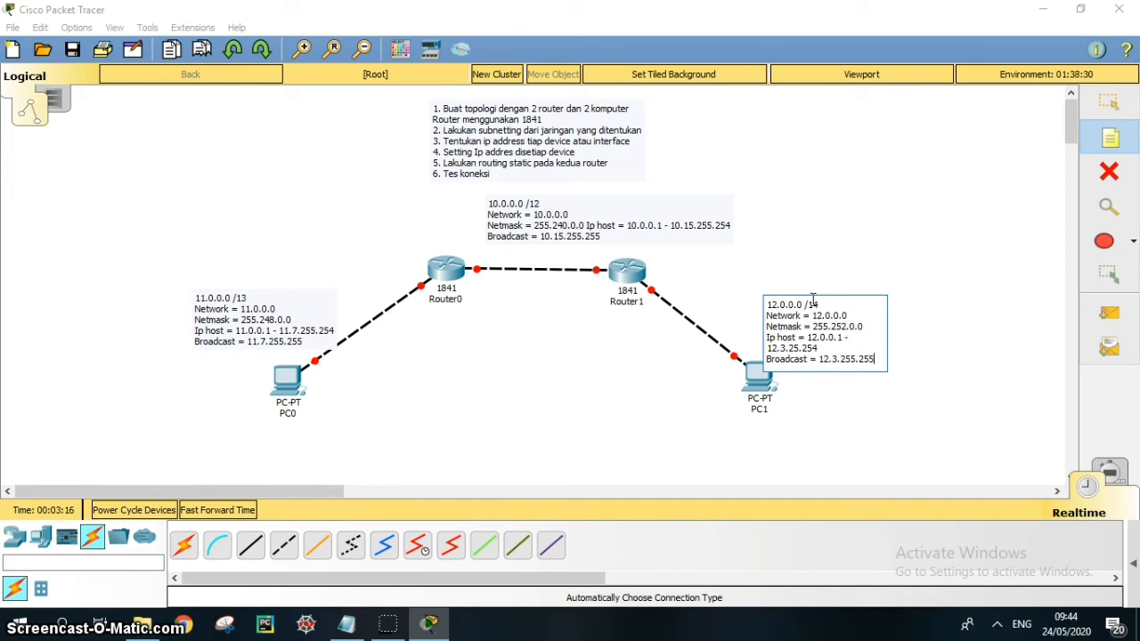
Label the router link's interfaces with the notes "10.0.0.1 /12" beside Router0 and "10.0.0.2 /12" beside Router1
click(347, 240)
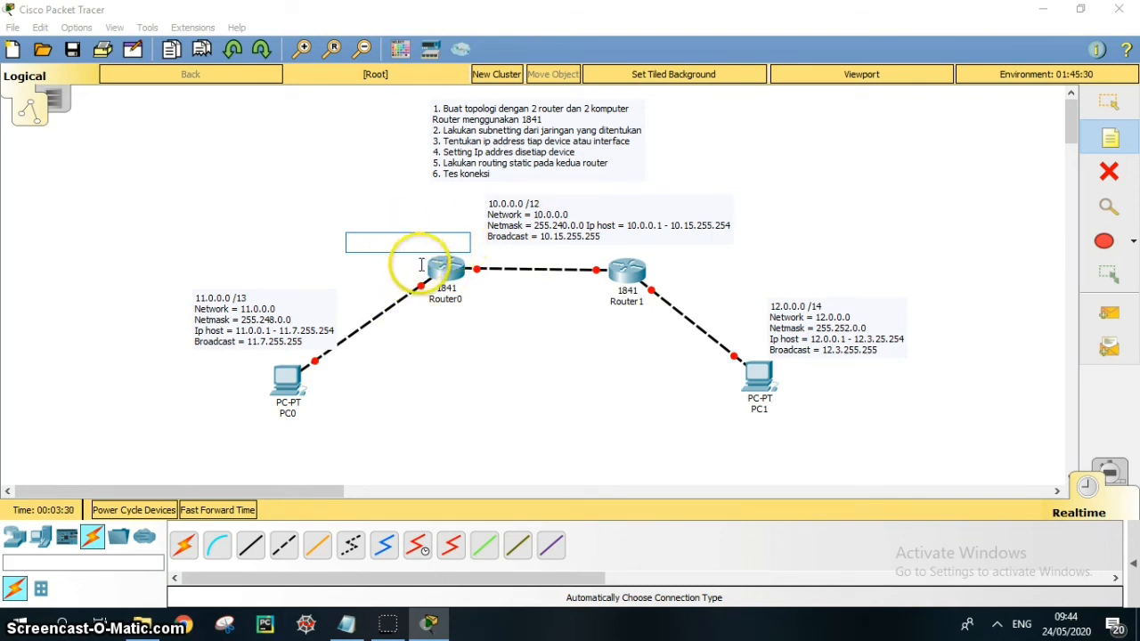
text(10.0.0.1 /12)
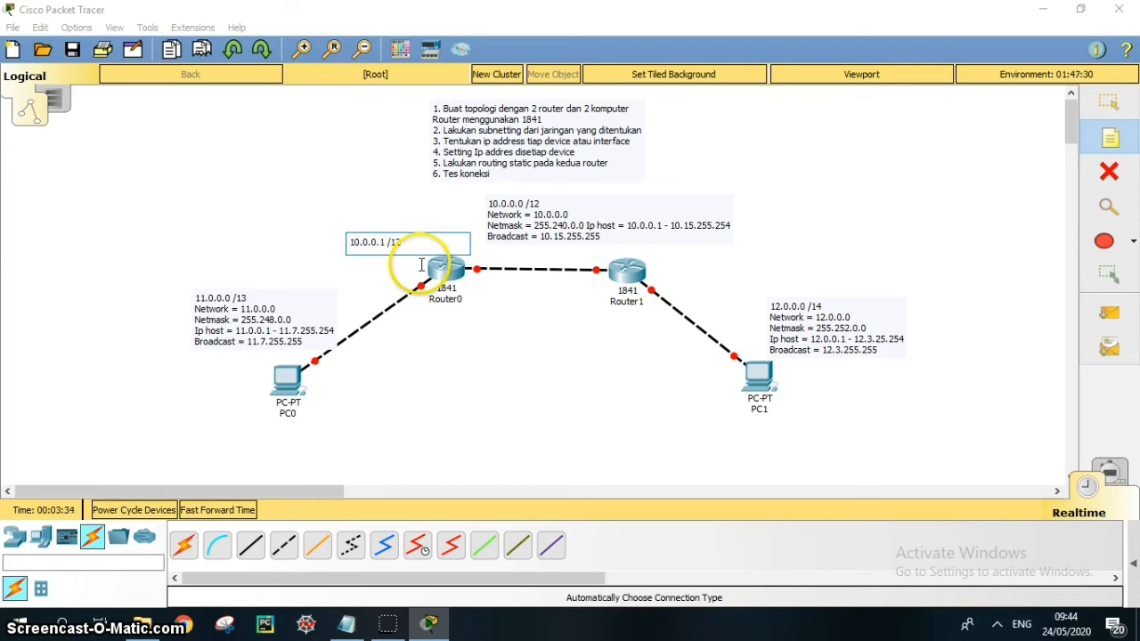
click(656, 250)
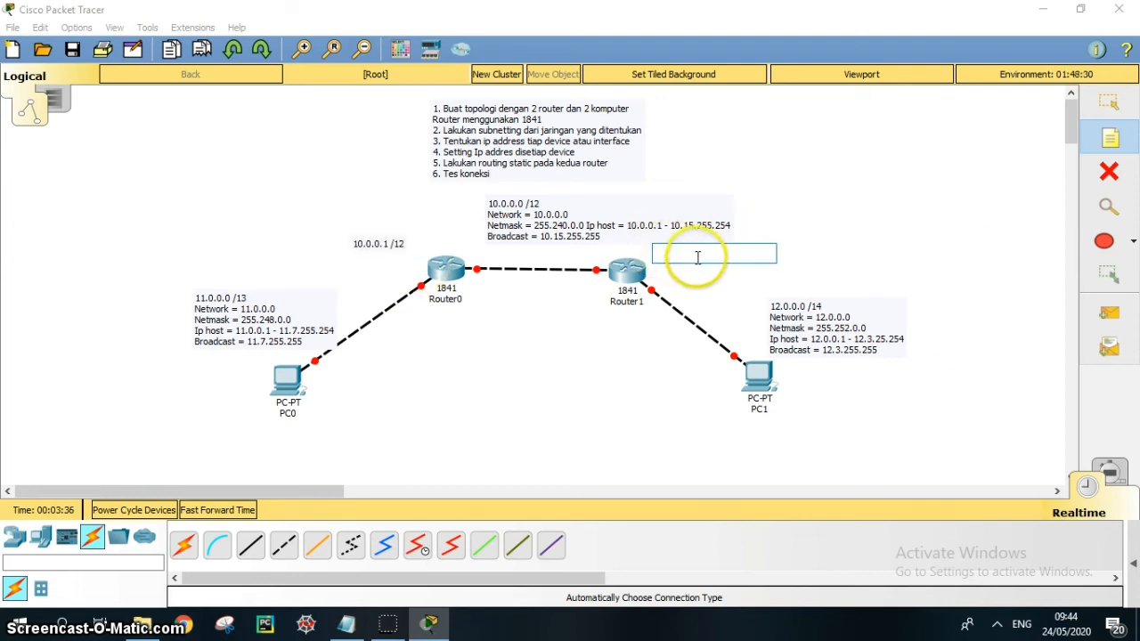
text(10.0.0.2)
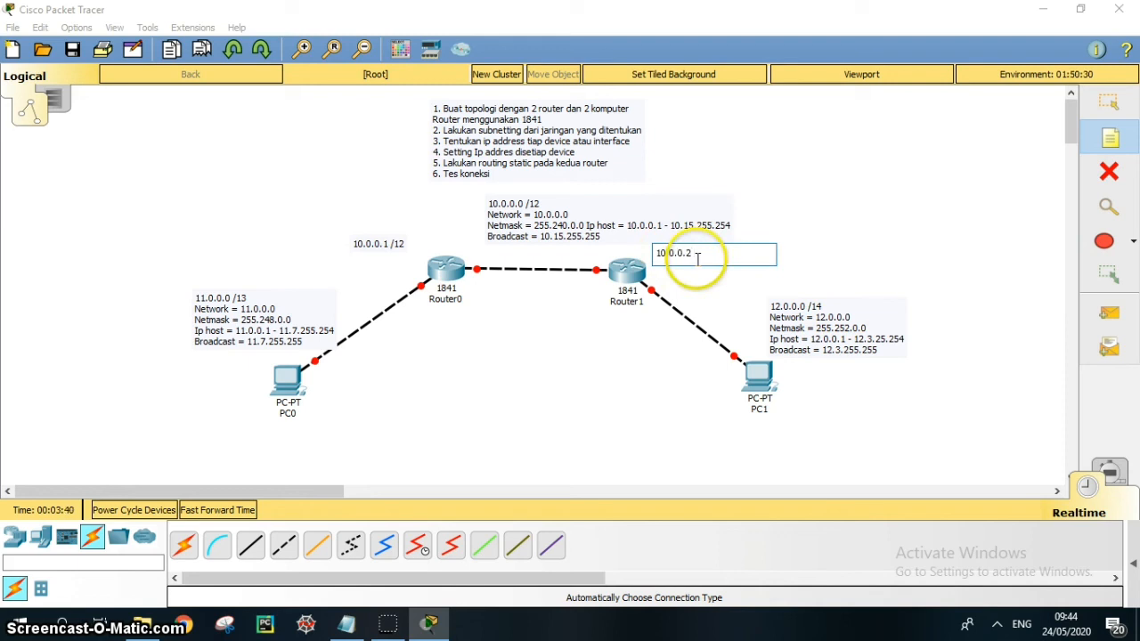
text( /12)
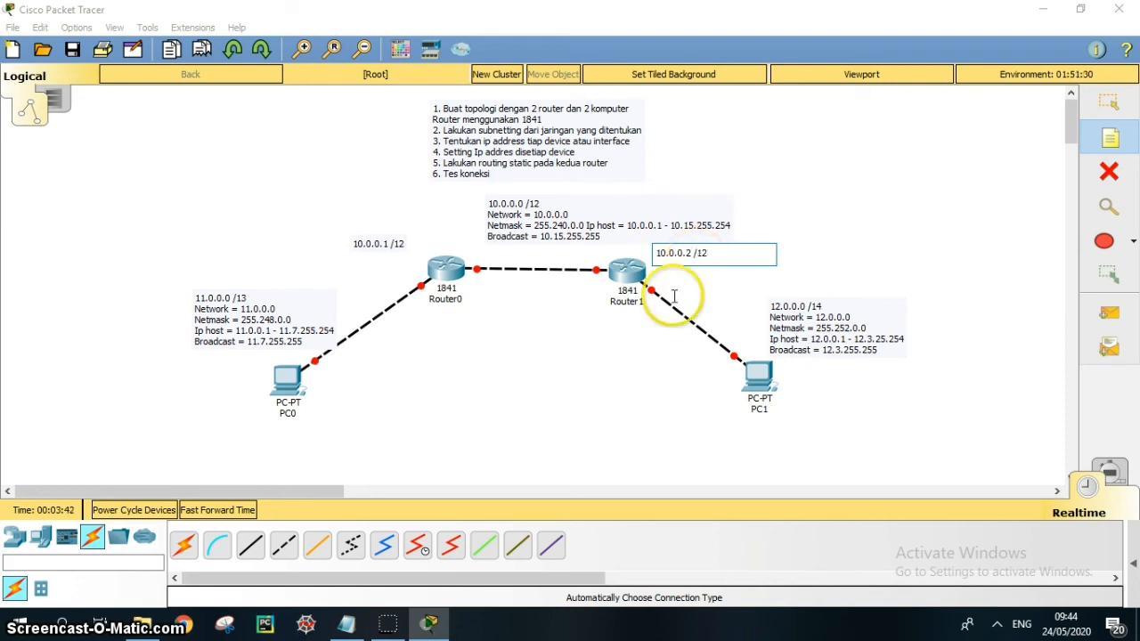
Label the routers' PC-side interfaces with the notes "11.7.255.254" below Router0 and "12.3.255.254" below Router1
click(379, 340)
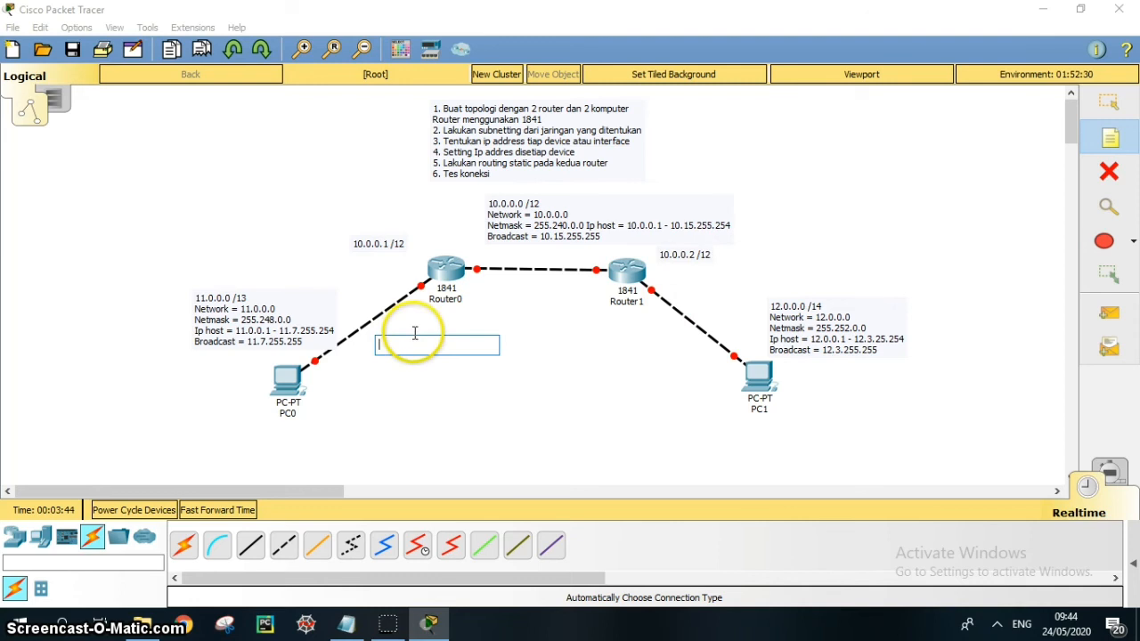
text(11.7.255.254)
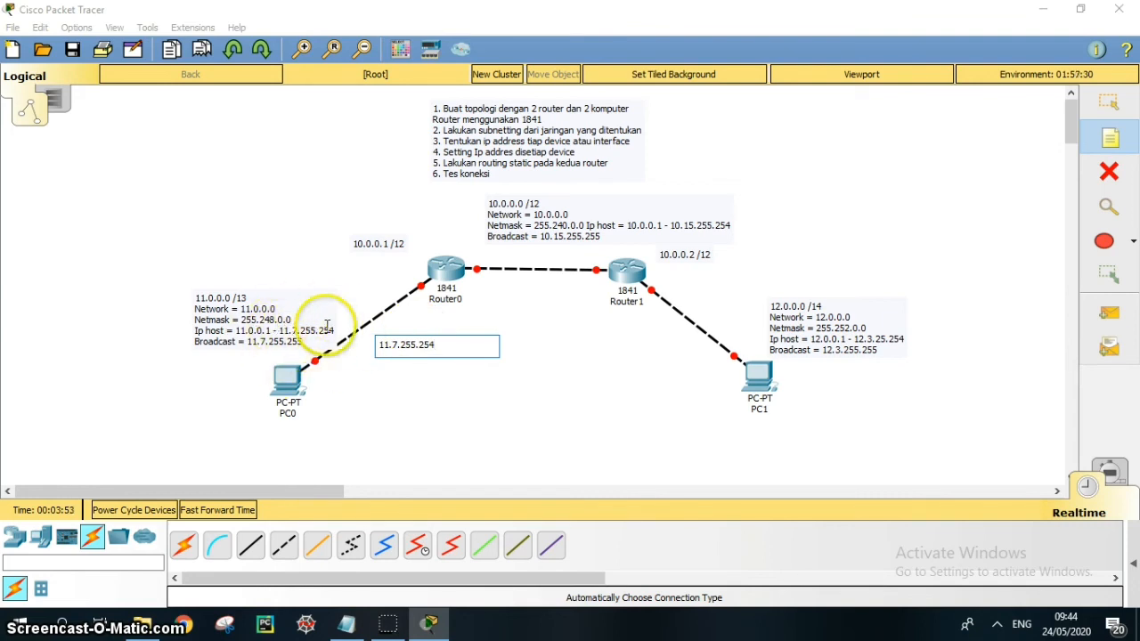
click(597, 349)
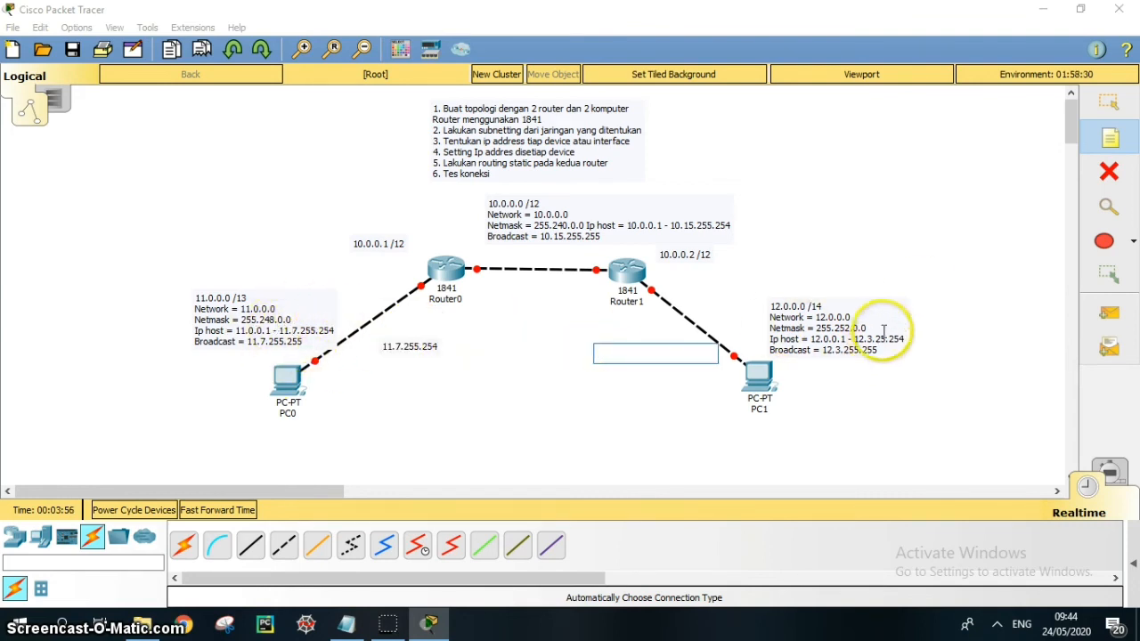
text(12.3.255.254)
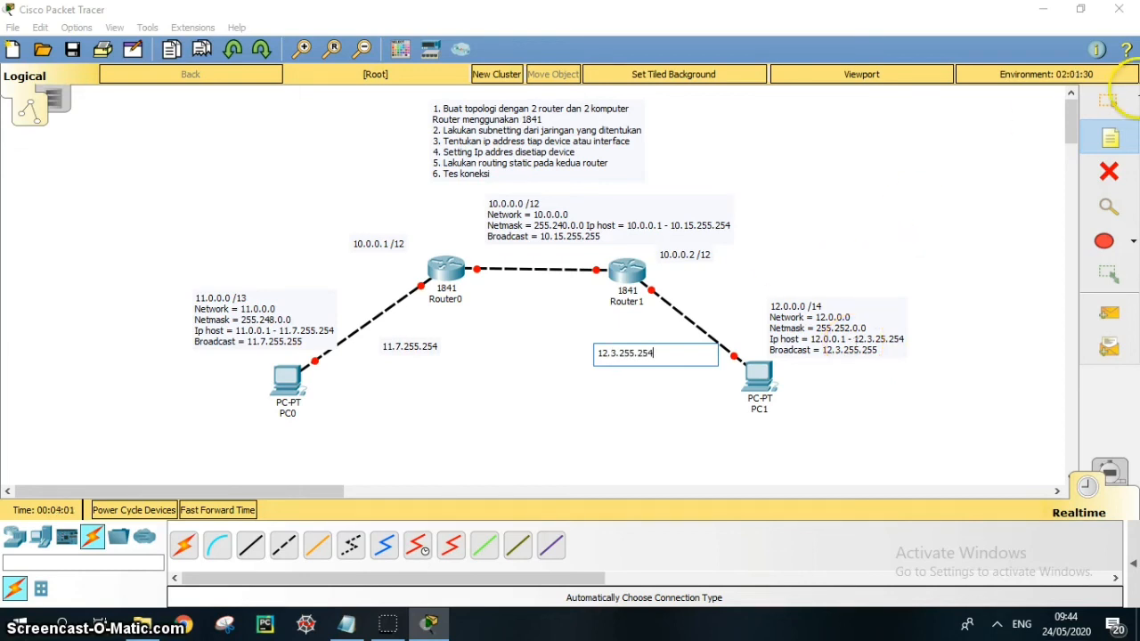
Correct the end of the host range in the note above PC1 to 12.3.255.254
click(1109, 101)
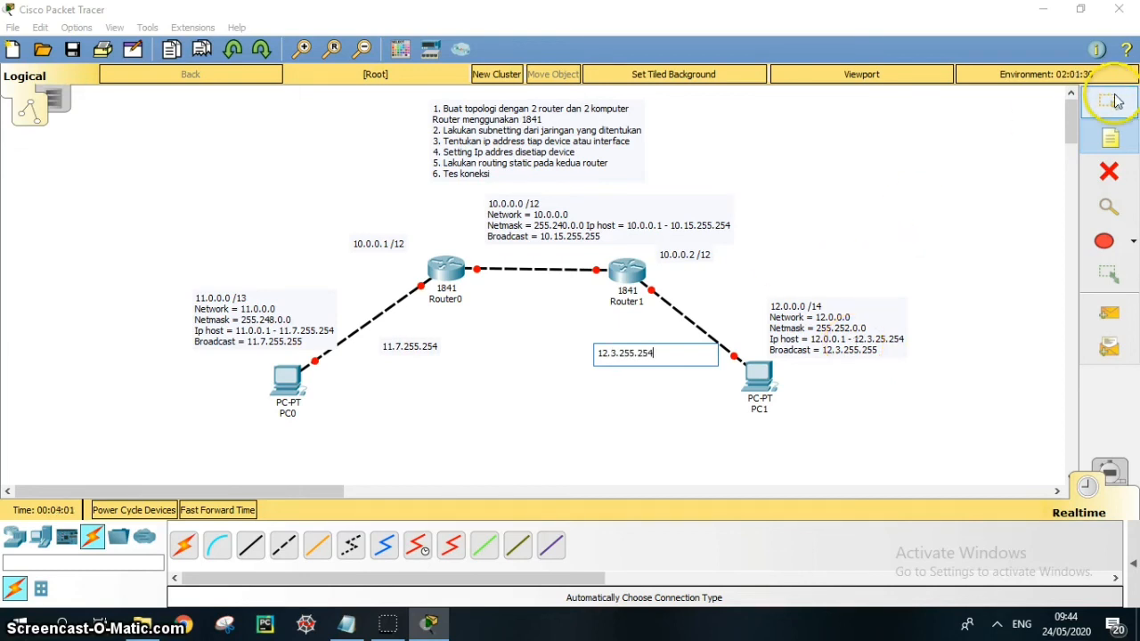
double_click(878, 342)
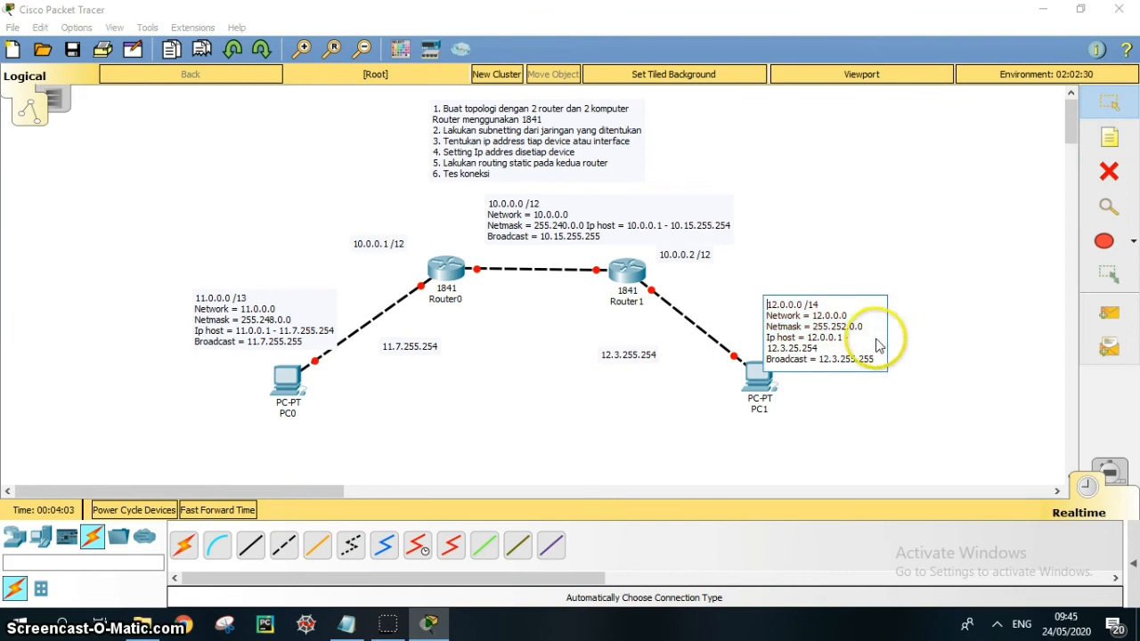
click(799, 349)
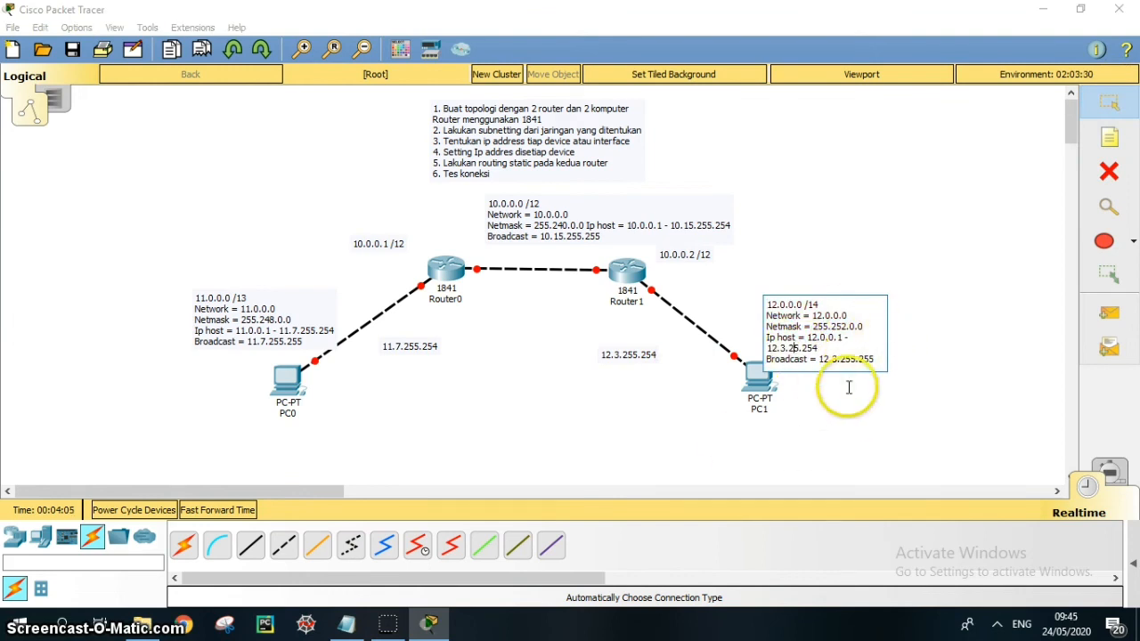
text(5)
click(674, 415)
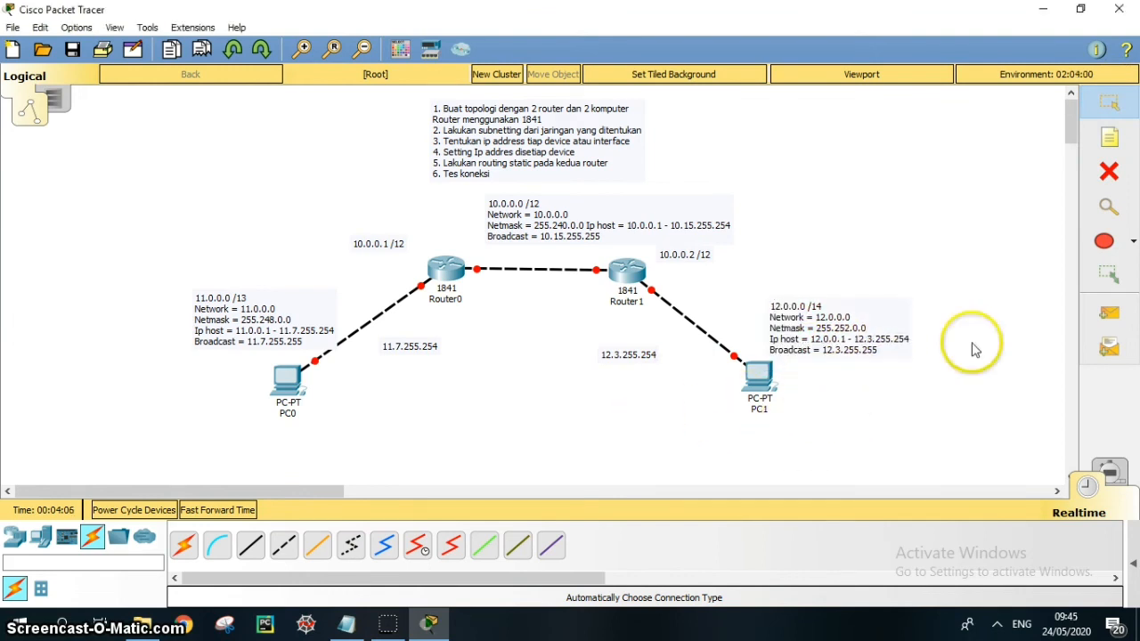
Add the address notes "11.0.0.1 /13" below PC0 and "12.0.0.2 /14" below PC1
click(1109, 138)
click(247, 431)
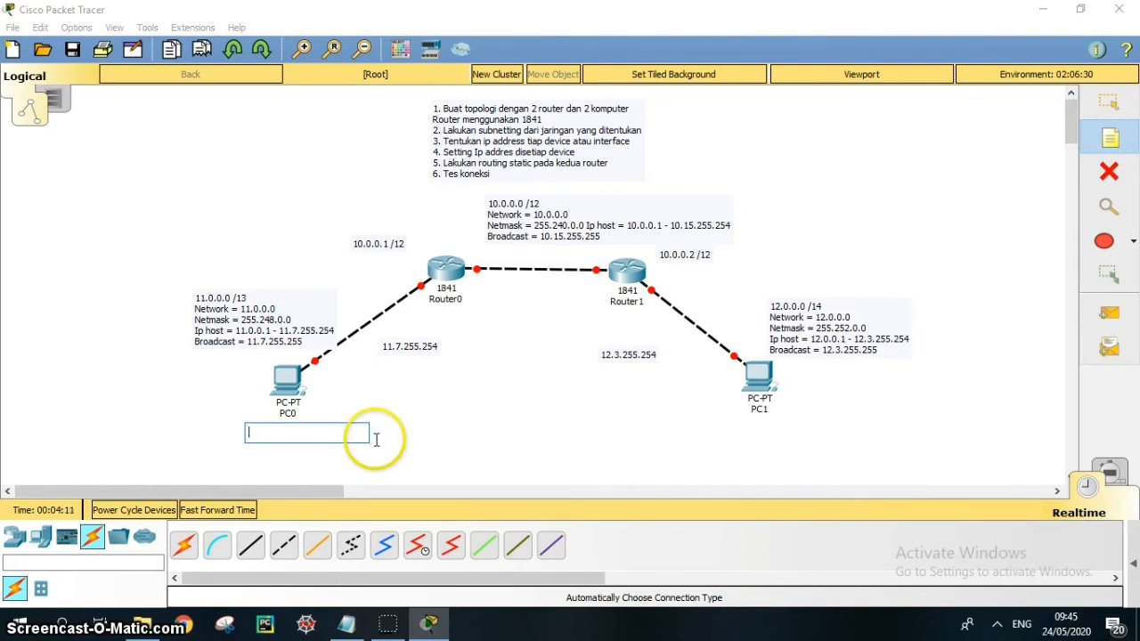
text(11.0.0.1 /13)
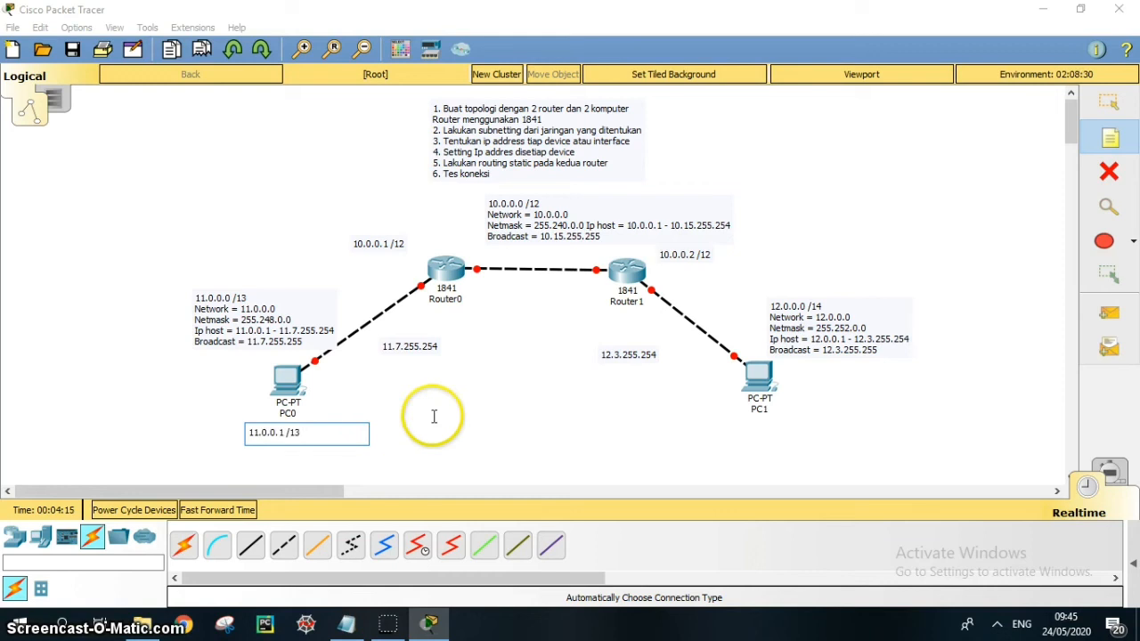
click(715, 429)
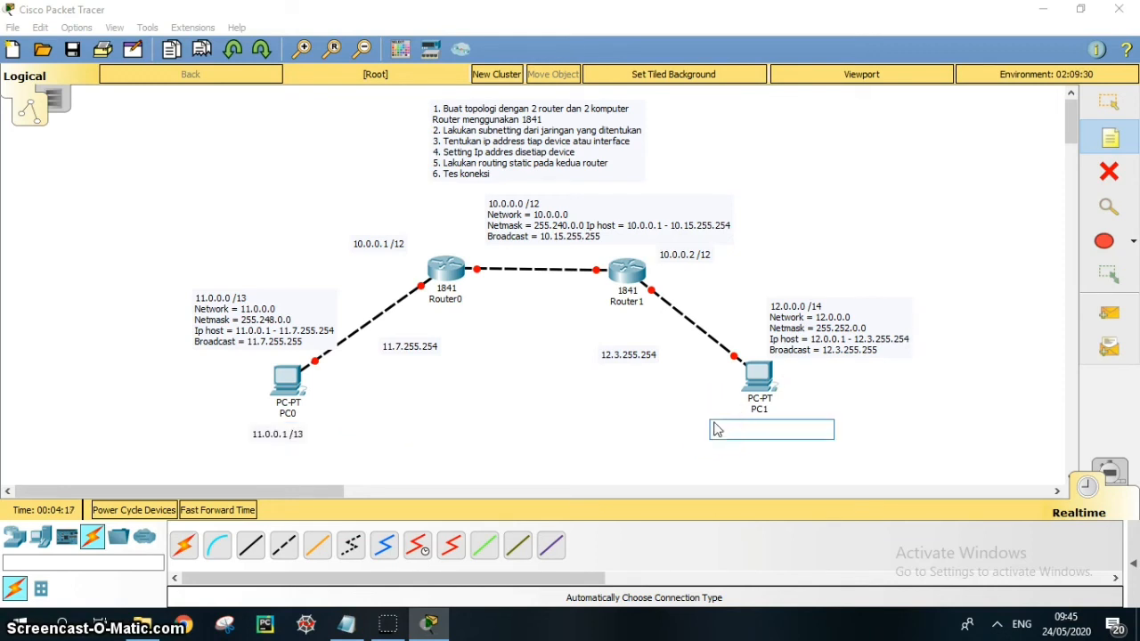
text(12.)
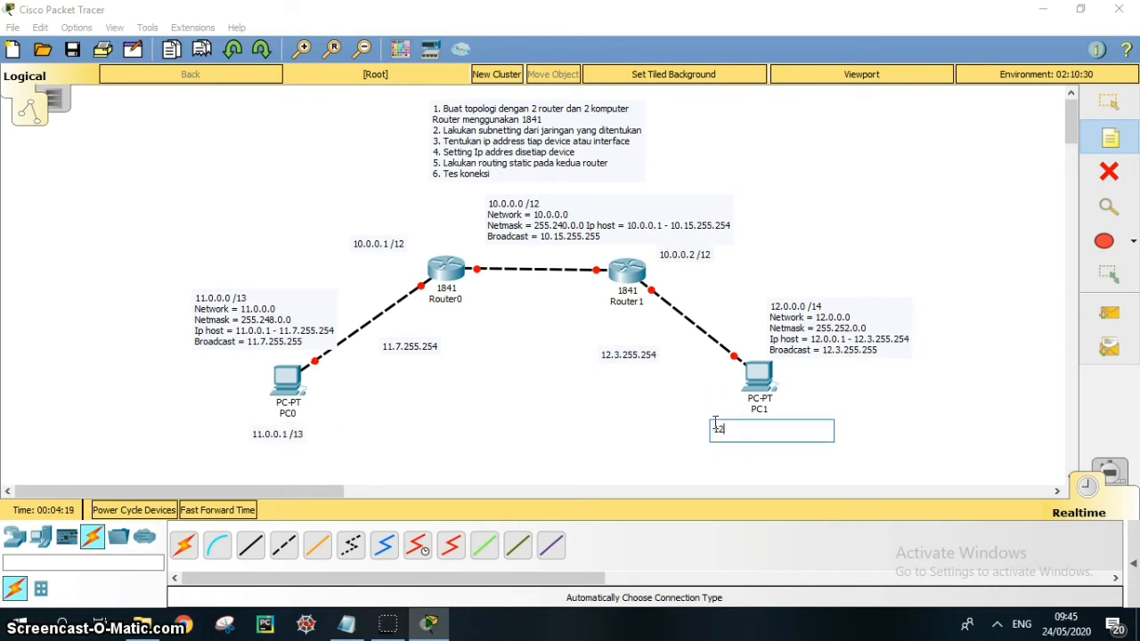
text(0.0.2 /14)
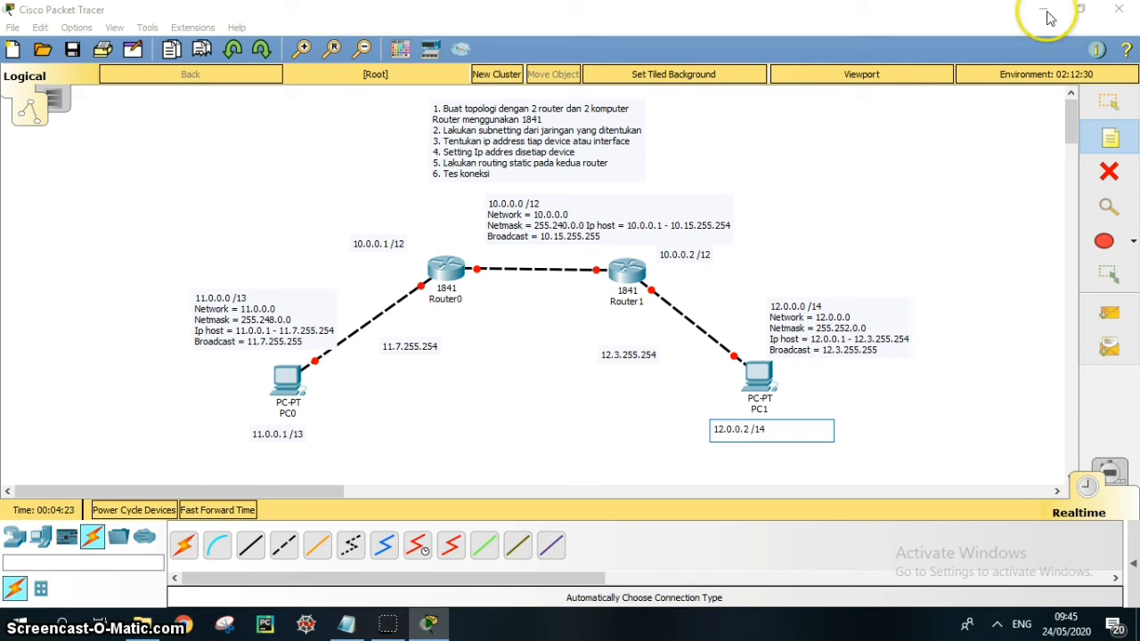
Give PC0 the static IP address 11.0.0.1 with the subnet mask 255.248.0.0
click(1106, 114)
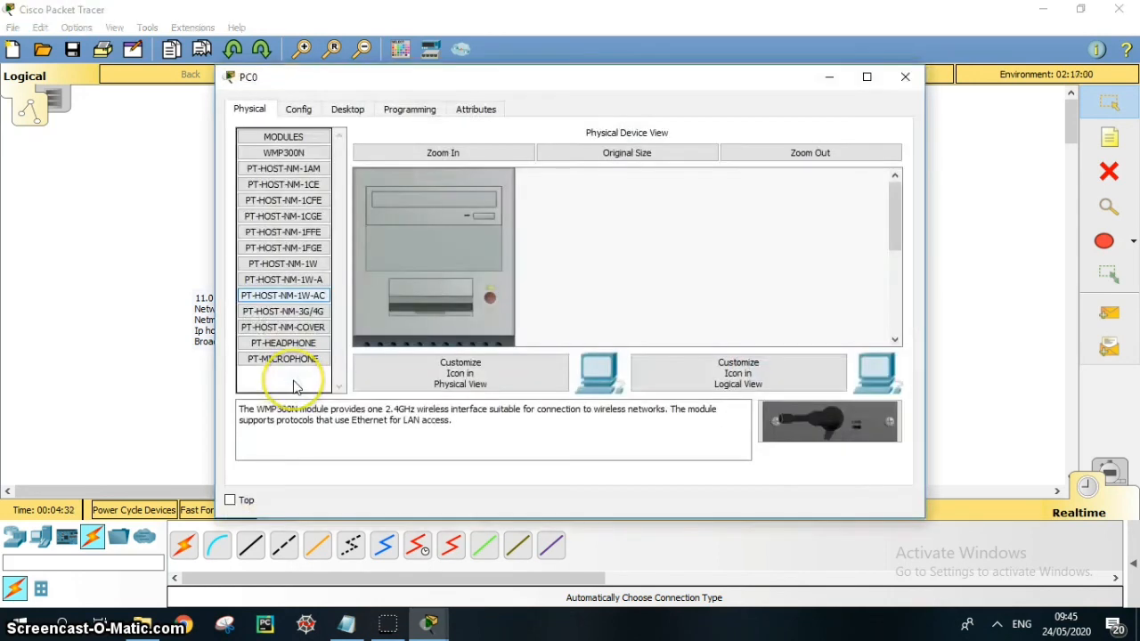
click(347, 109)
click(301, 147)
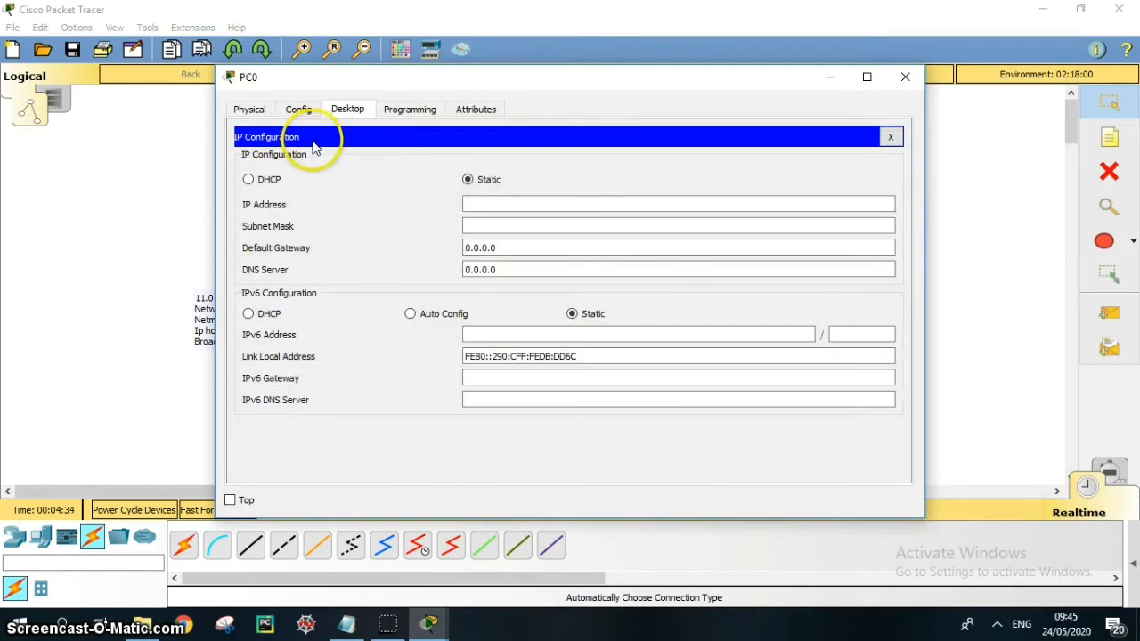
click(503, 184)
drag(542, 80, 808, 60)
text(1)
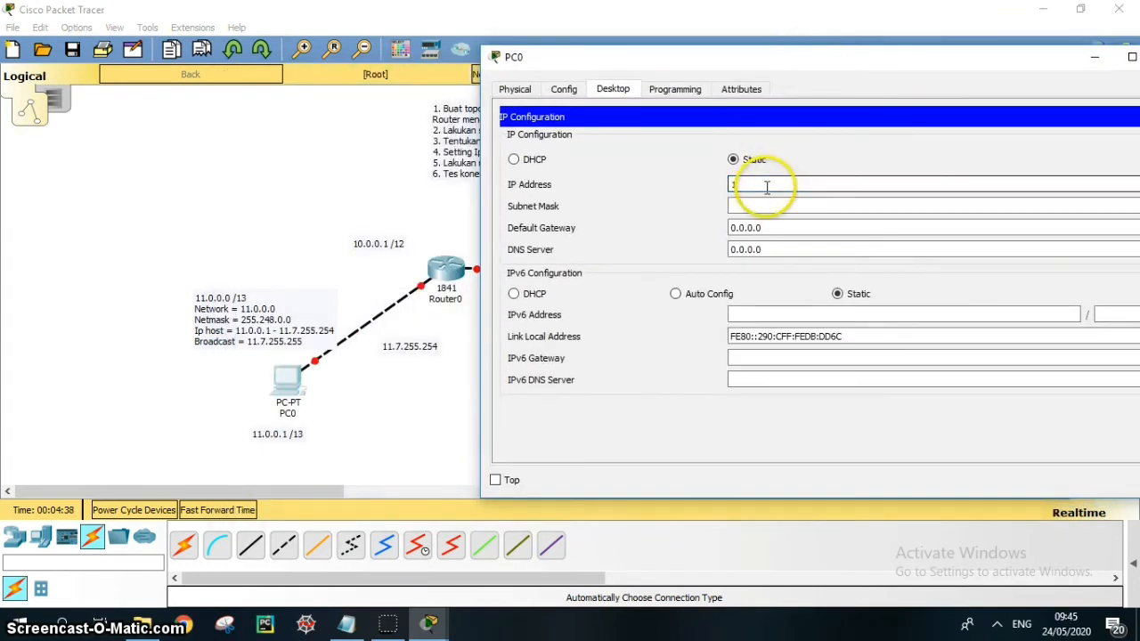
text(1.0.0.1)
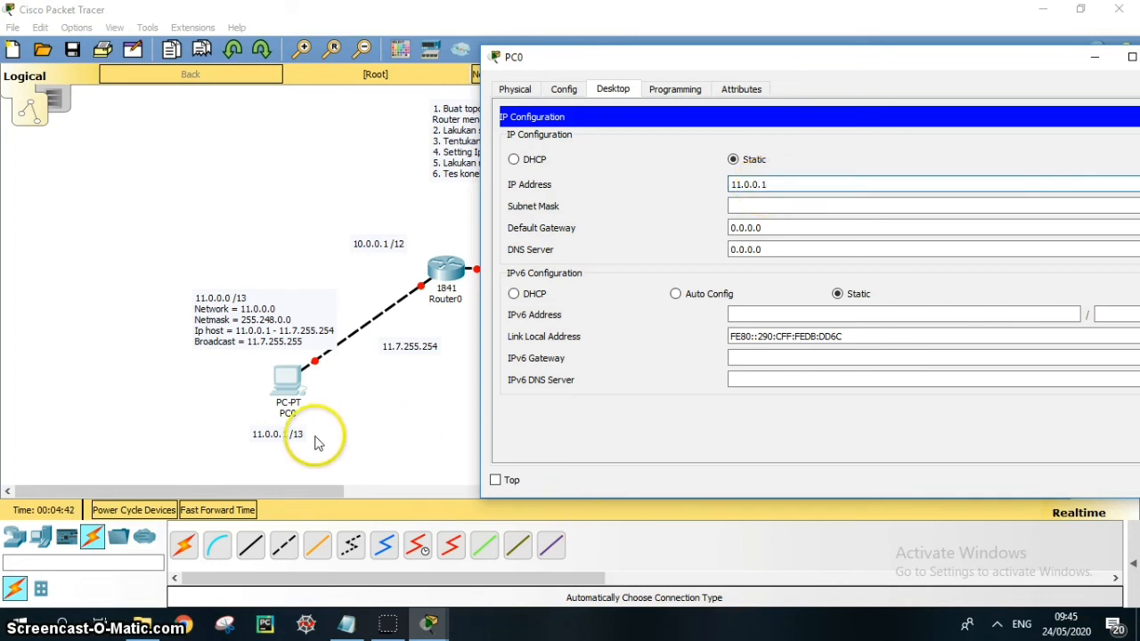
key(Tab)
key(Left)
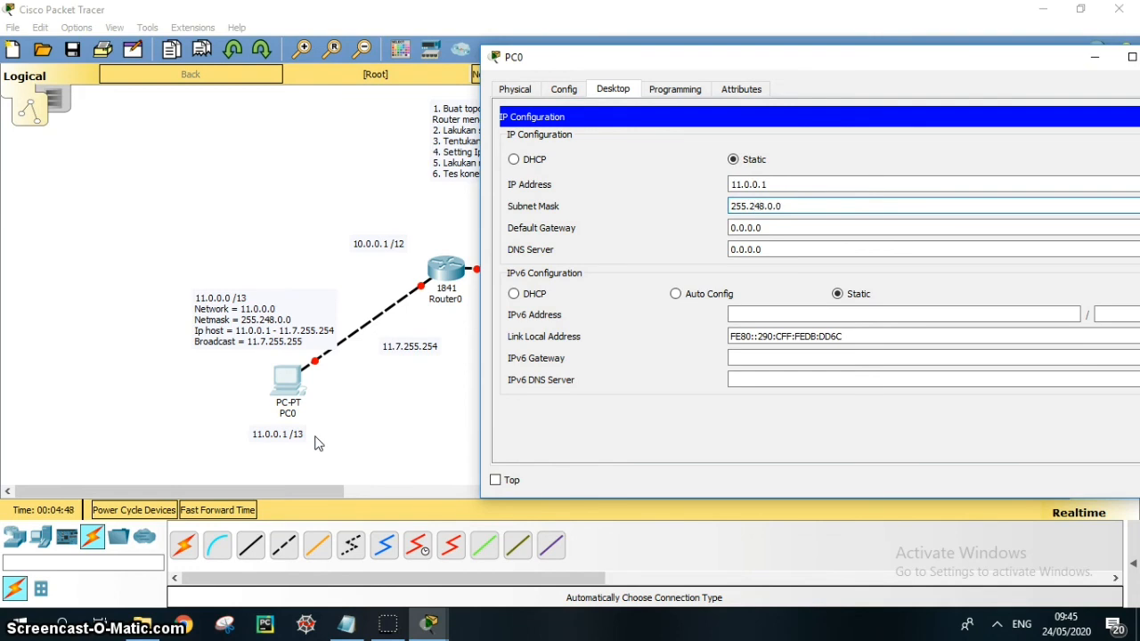
Set PC0's default gateway to 11.7.255.254 and close its device window
key(Tab)
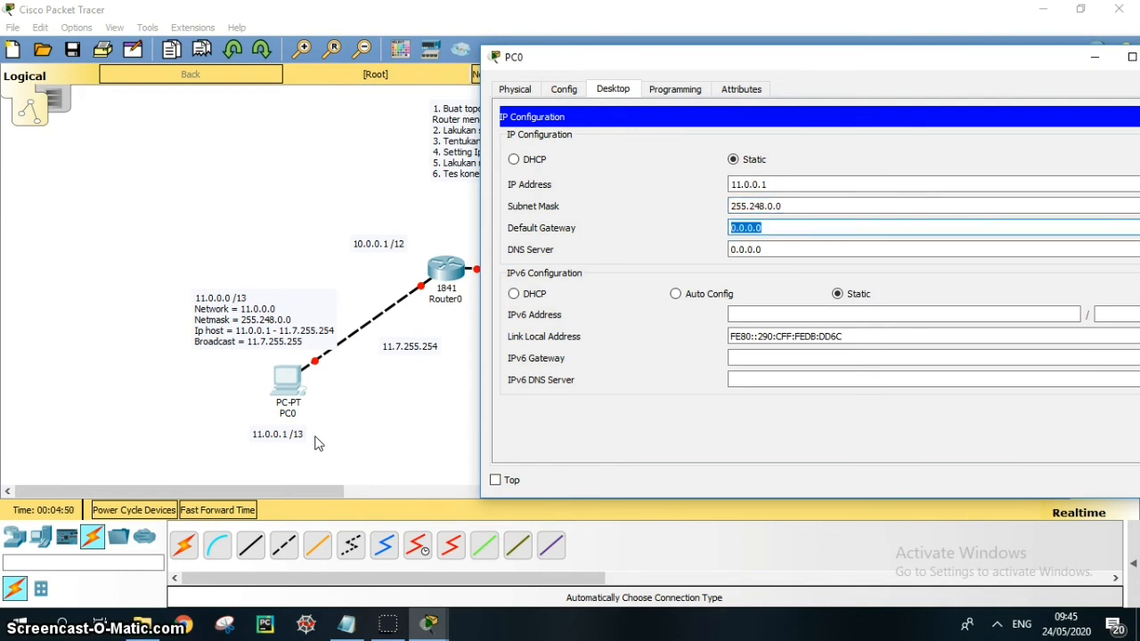
text(11.7.255.254)
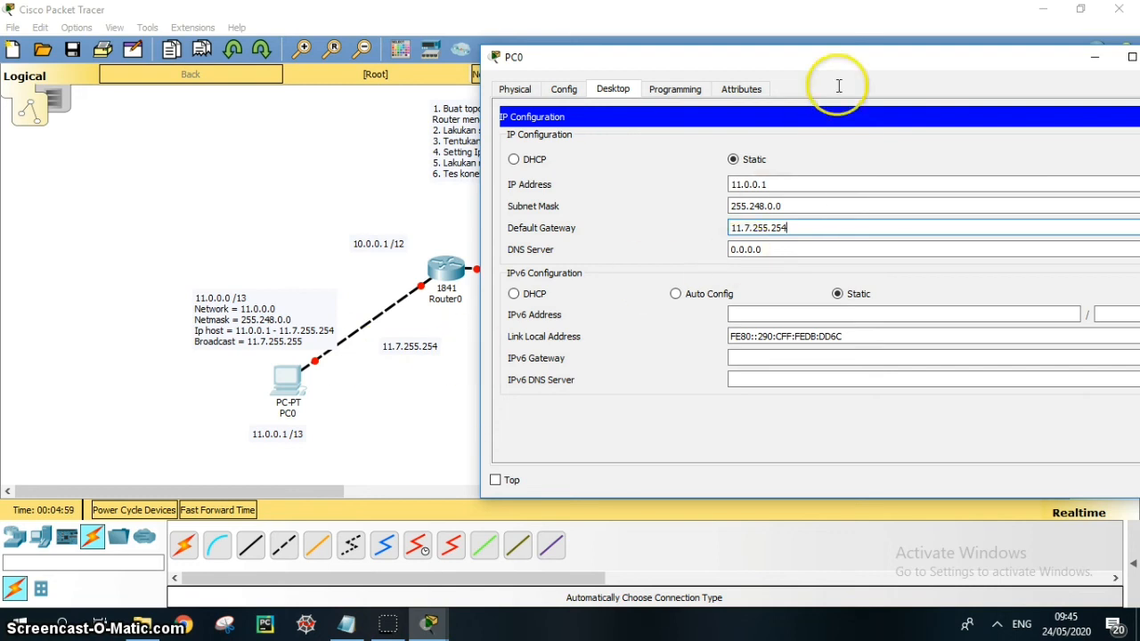
drag(838, 61, 549, 76)
click(879, 68)
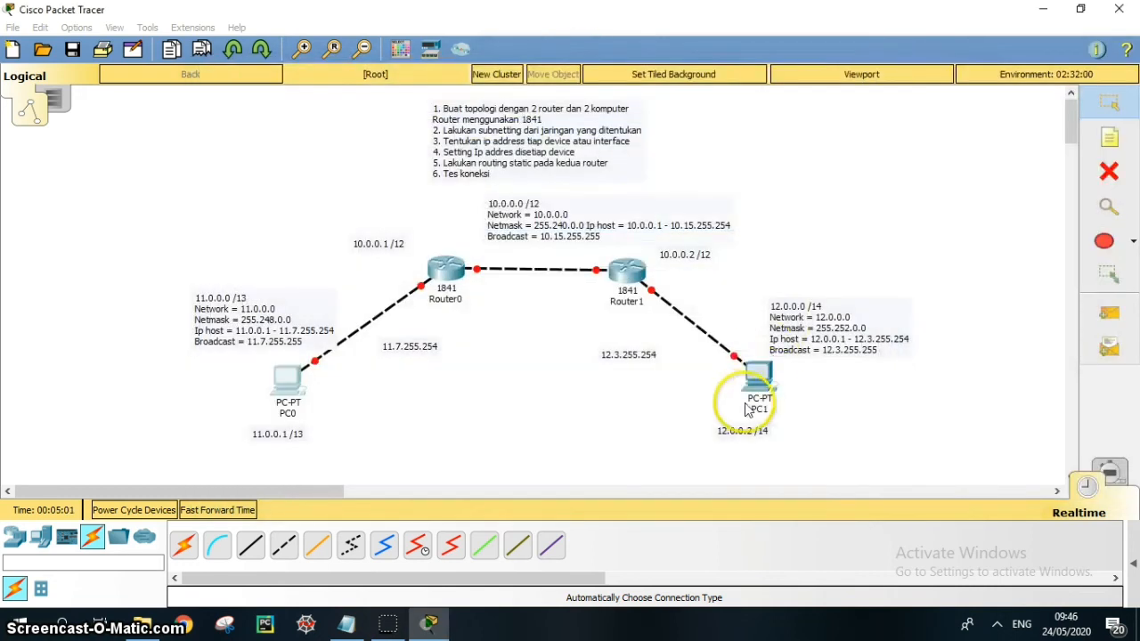
Give PC1 the static IP address 12.0.0.2 with the subnet mask 255.252.0.0
click(762, 379)
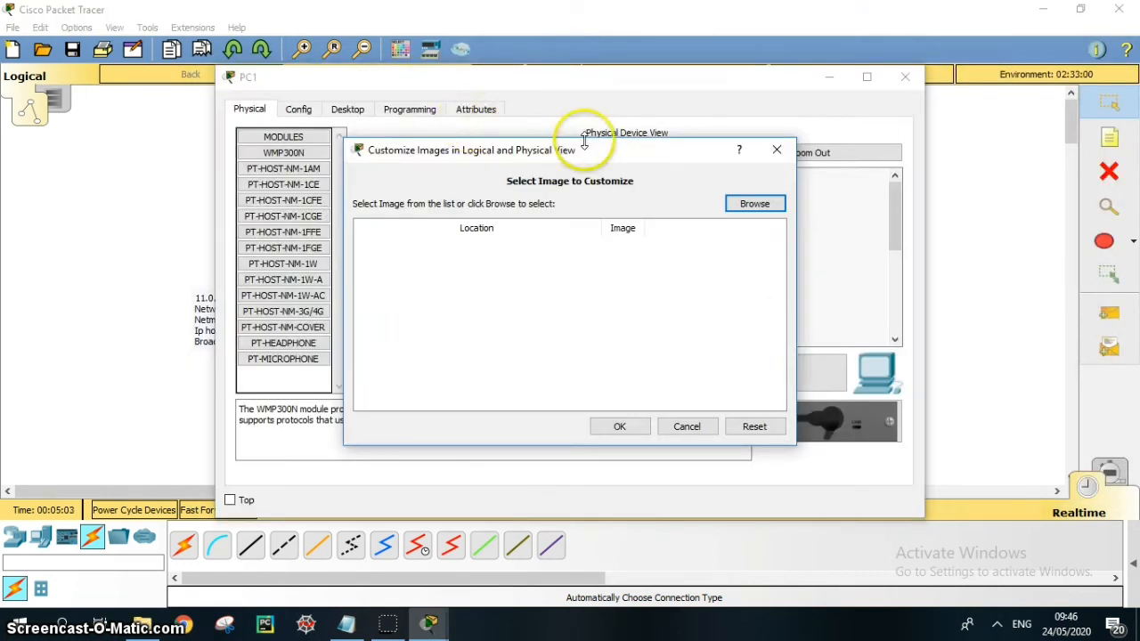
click(777, 149)
click(346, 110)
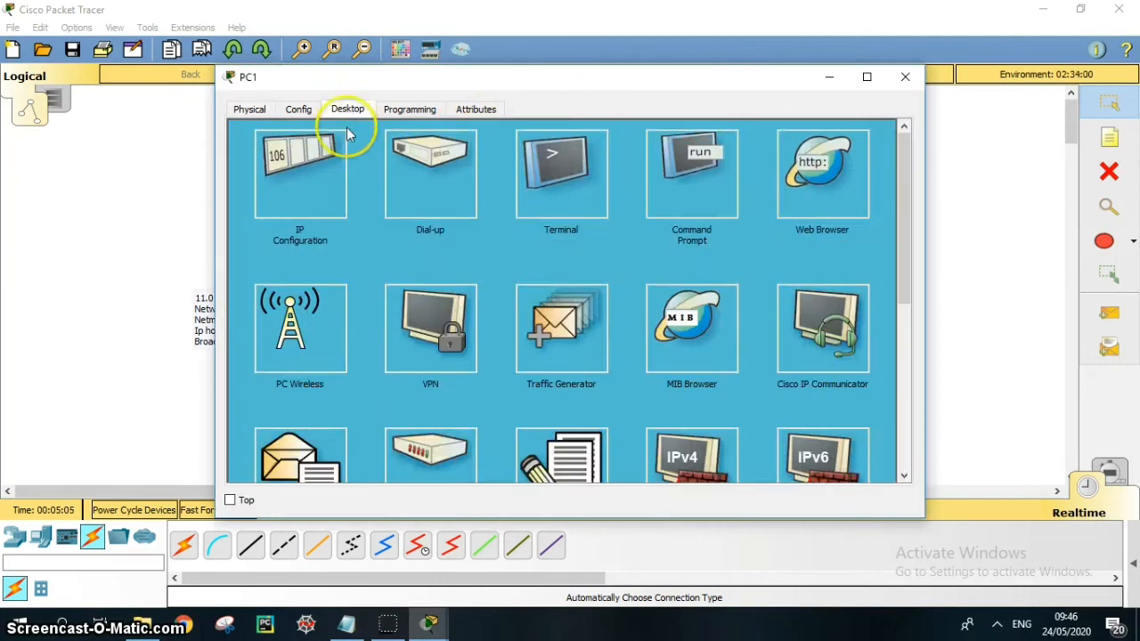
click(318, 171)
drag(682, 78, 276, 67)
click(187, 192)
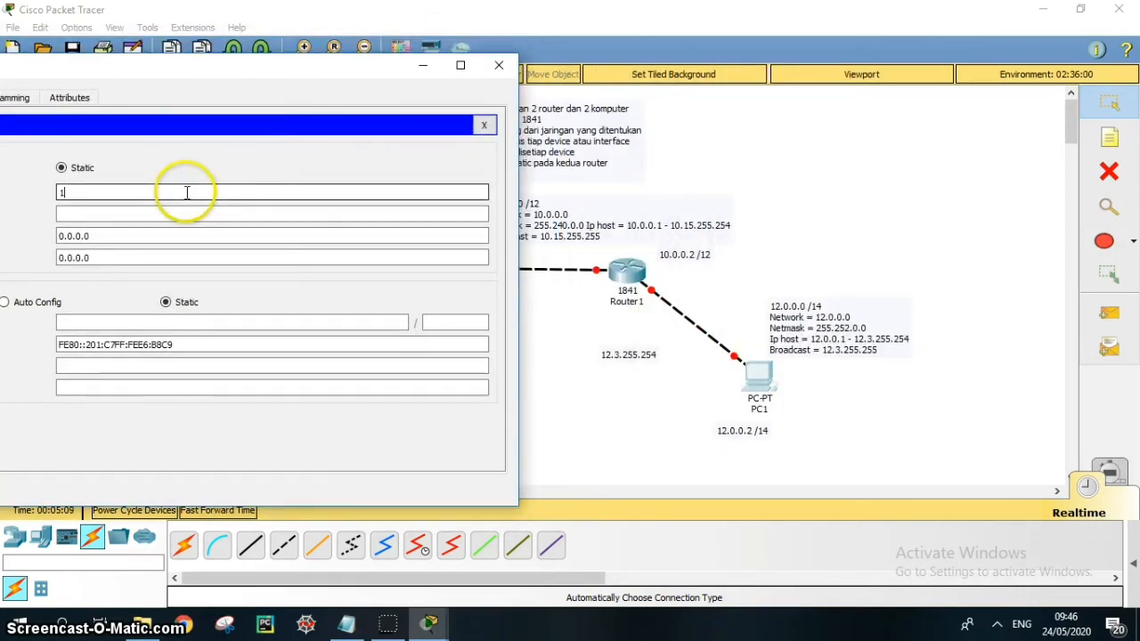
text(12.0.0.2)
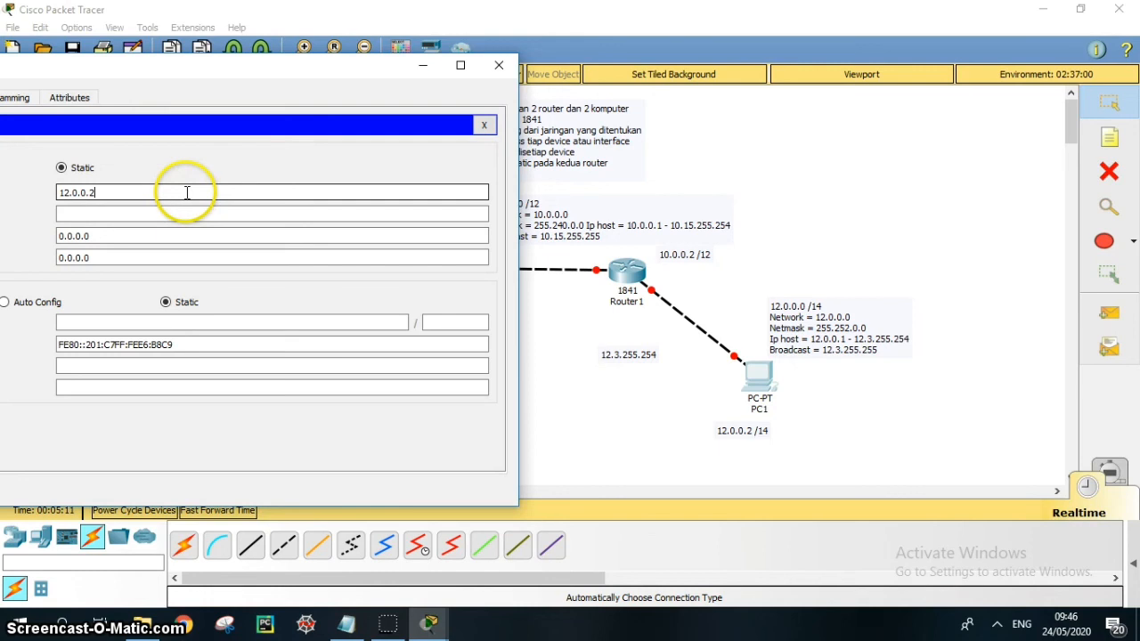
key(Tab)
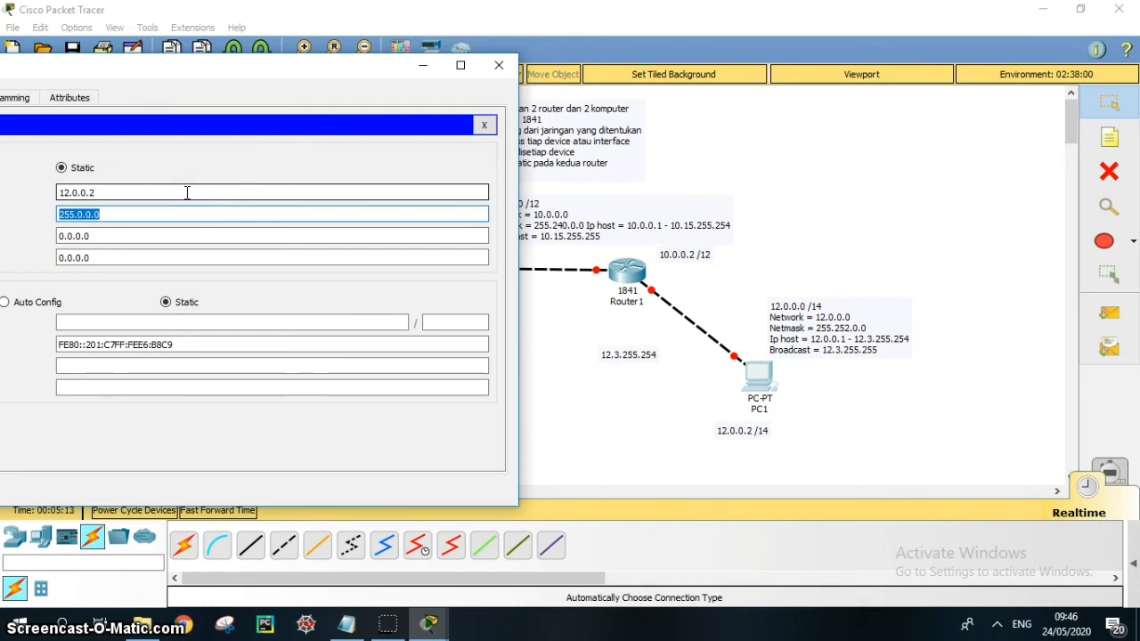
key(Left)
key(Left)
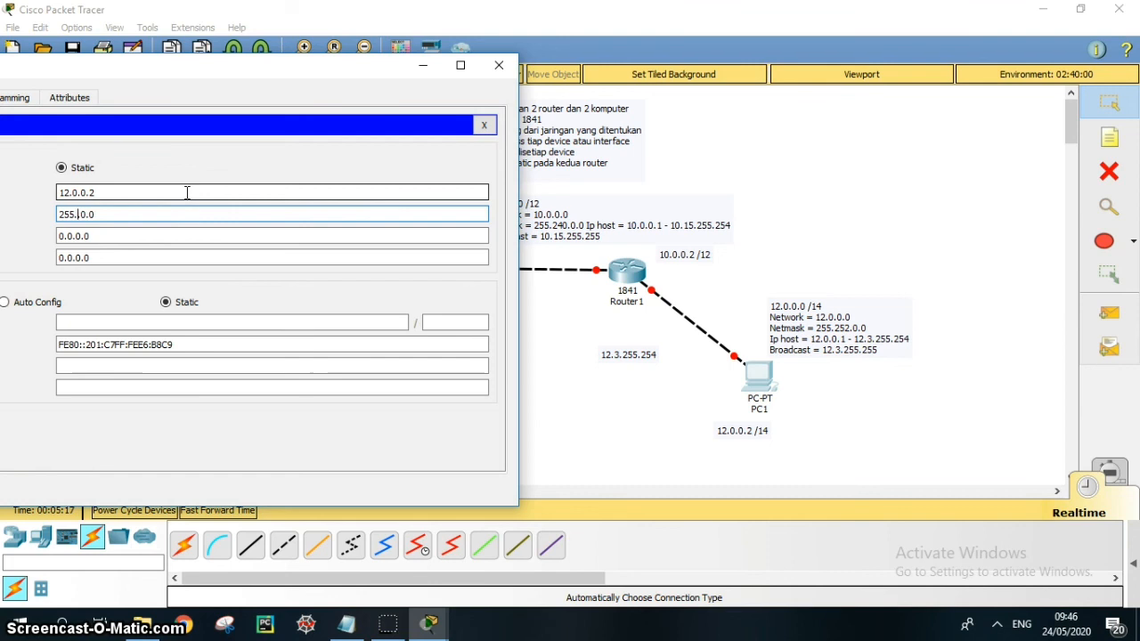
text(252)
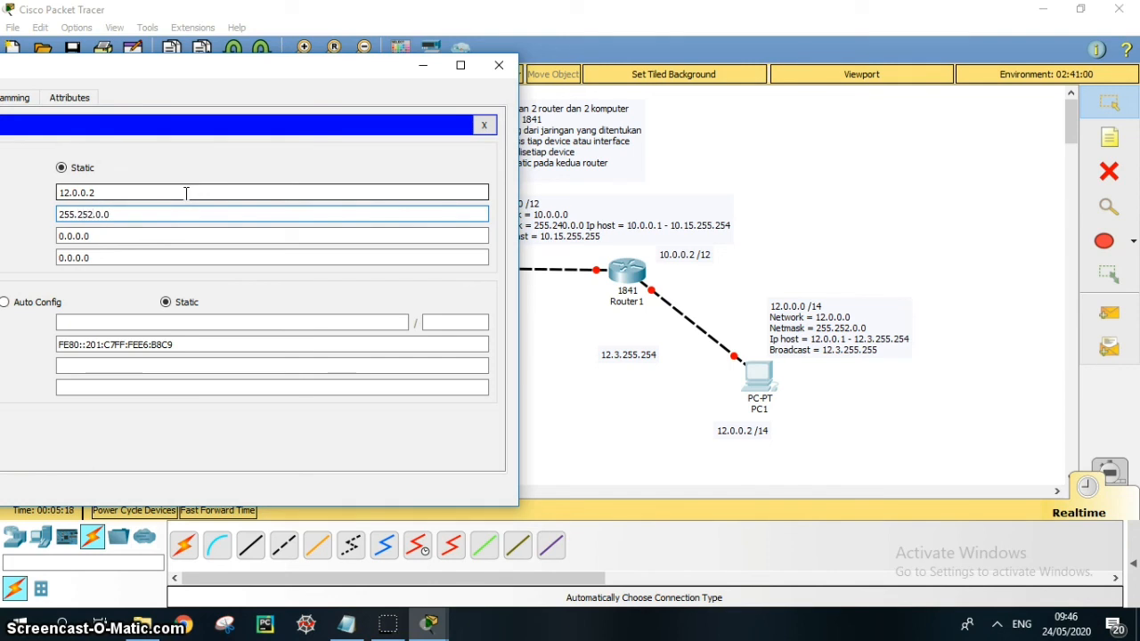
Set PC1's default gateway to 12.3.255.254 and close its device window
click(107, 234)
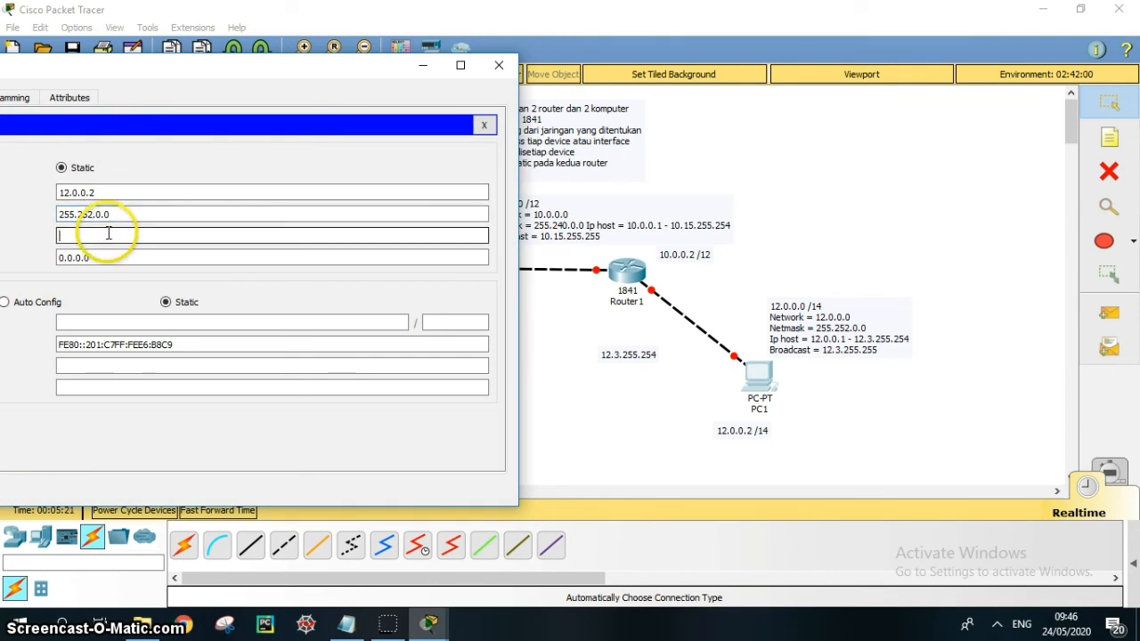
text(12.)
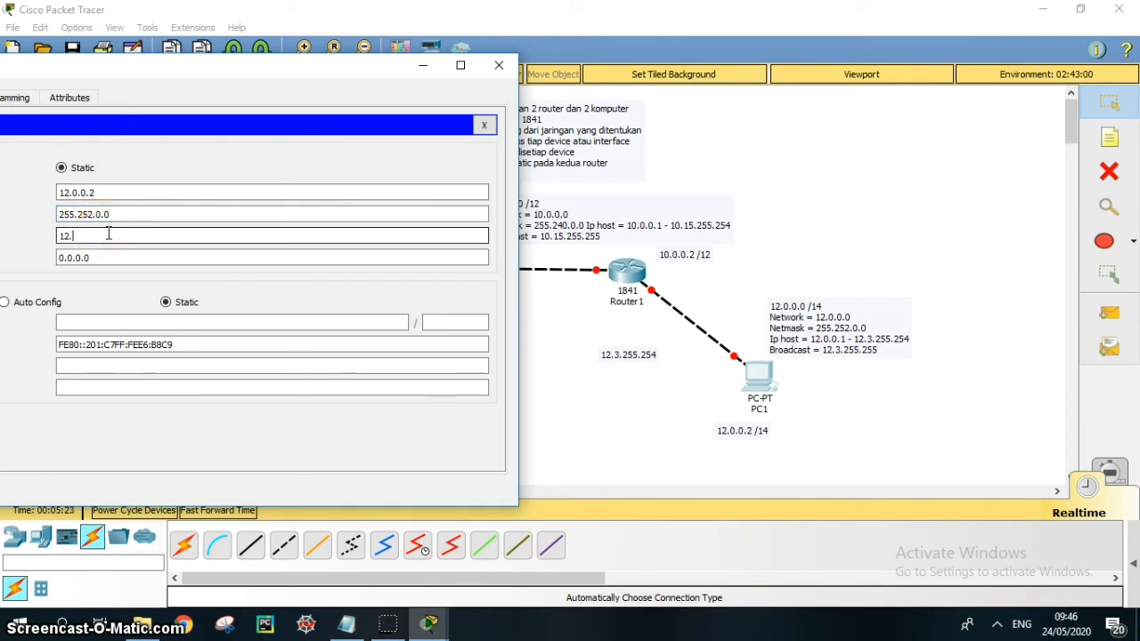
text(3.255.254)
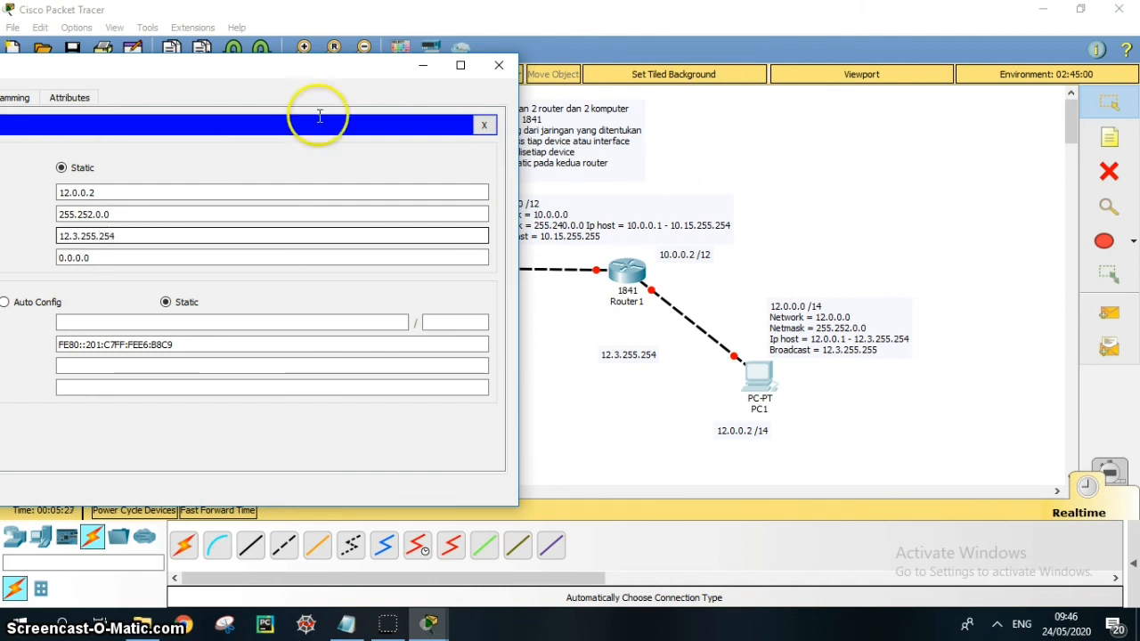
click(499, 65)
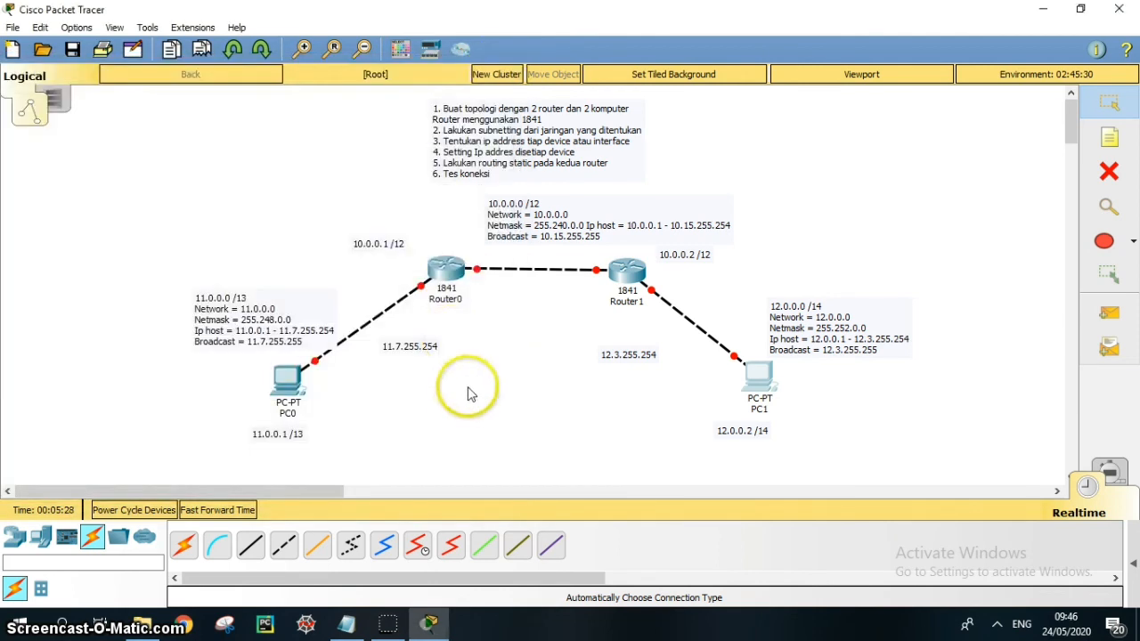
Configure Router0's FastEthernet0/0 with IP address 11.7.255.254 and subnet mask 255.248.0.0, and enable the port
click(446, 272)
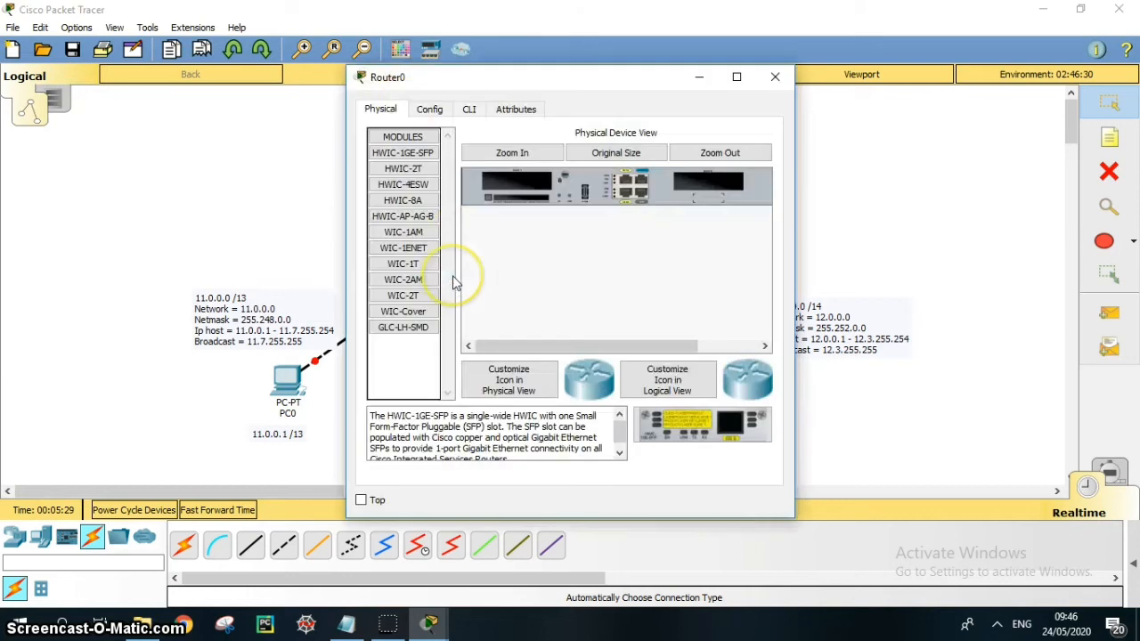
click(431, 109)
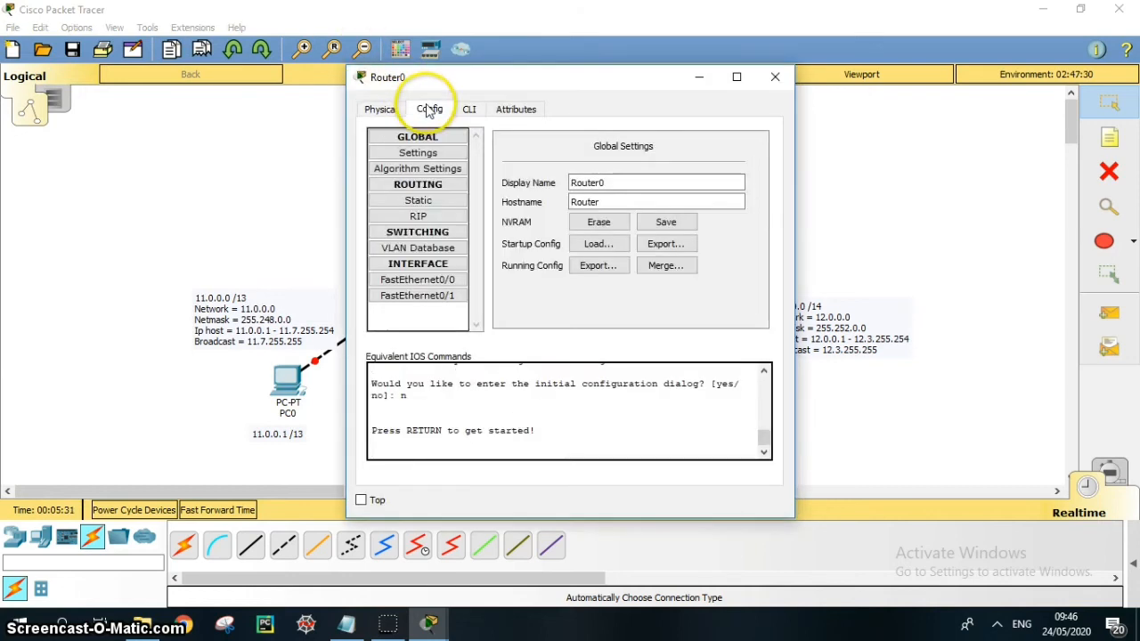
click(416, 280)
drag(532, 81, 745, 43)
click(855, 199)
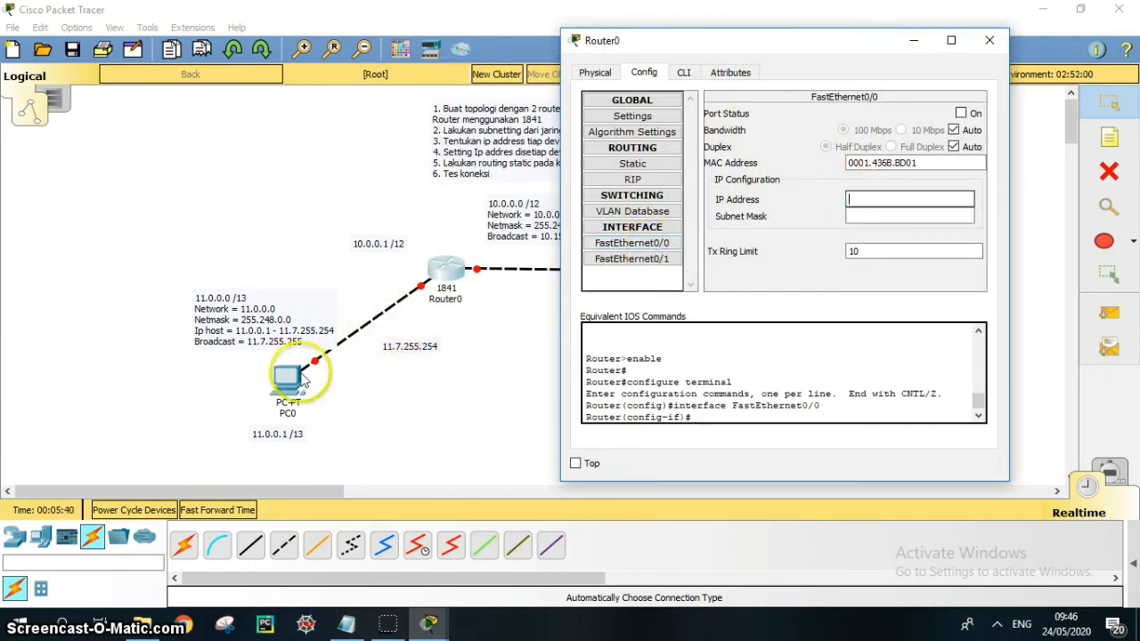
text(11.7.255.254)
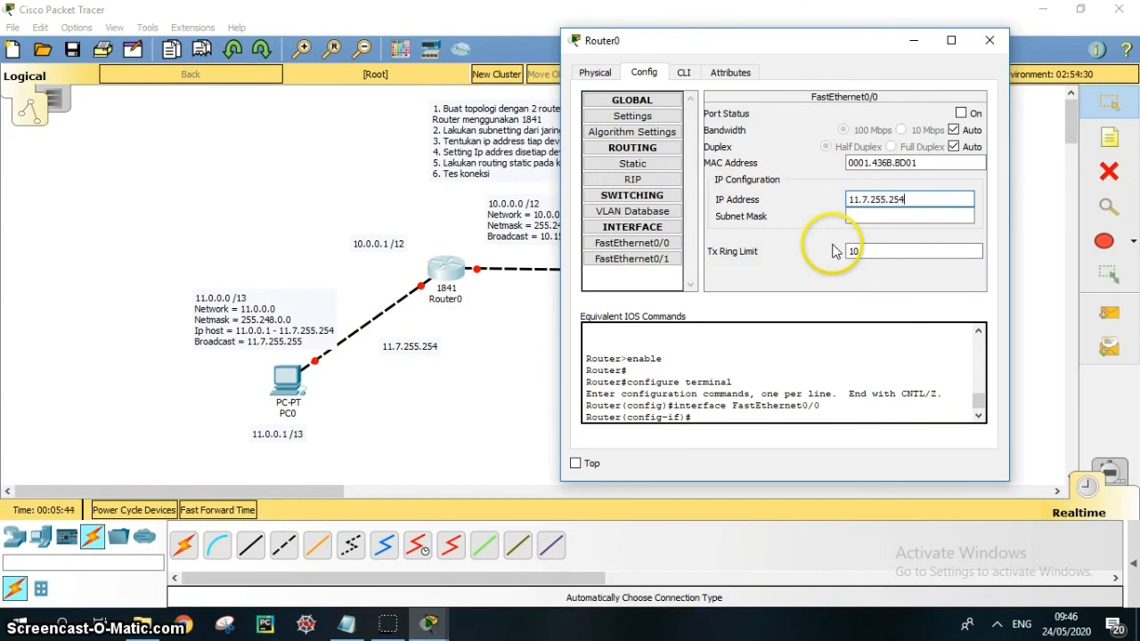
key(Tab)
key(Left)
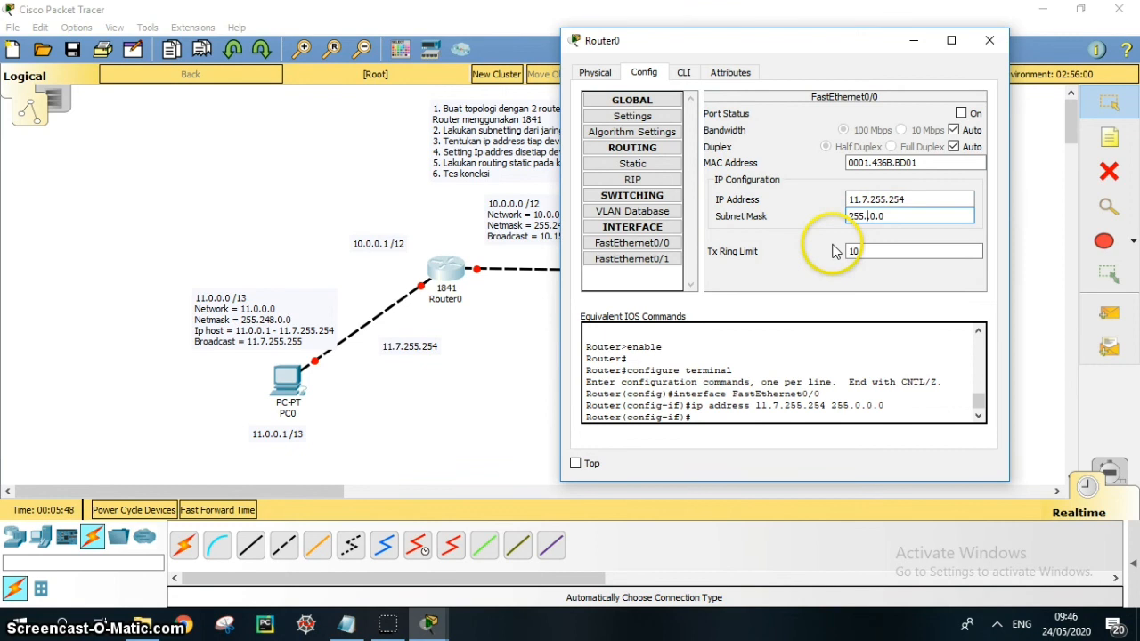
text(248.)
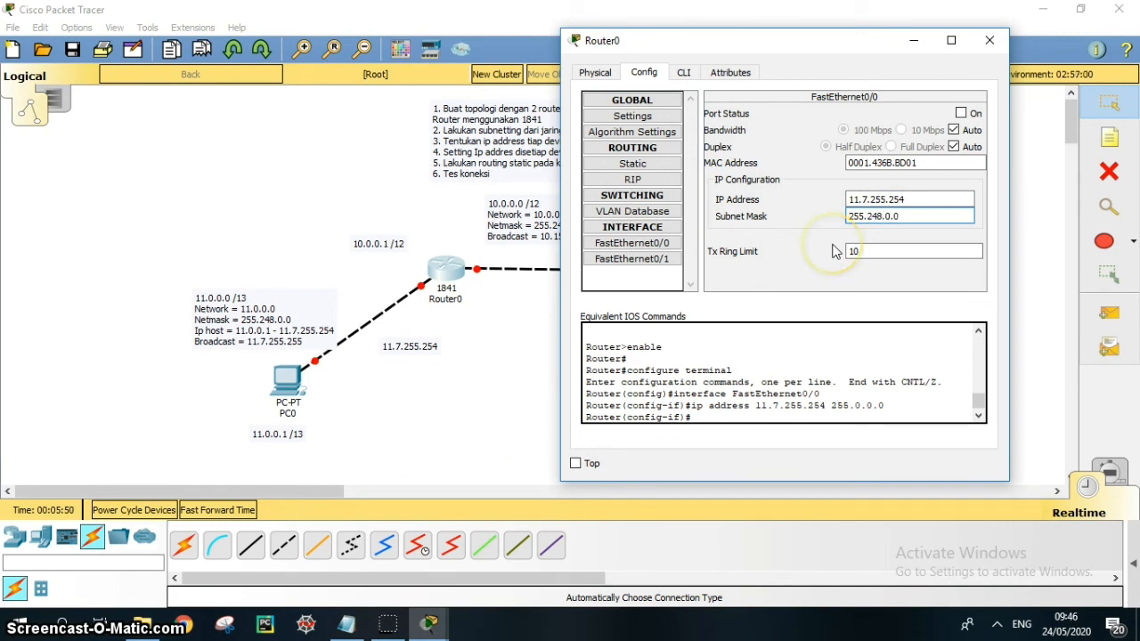
click(959, 114)
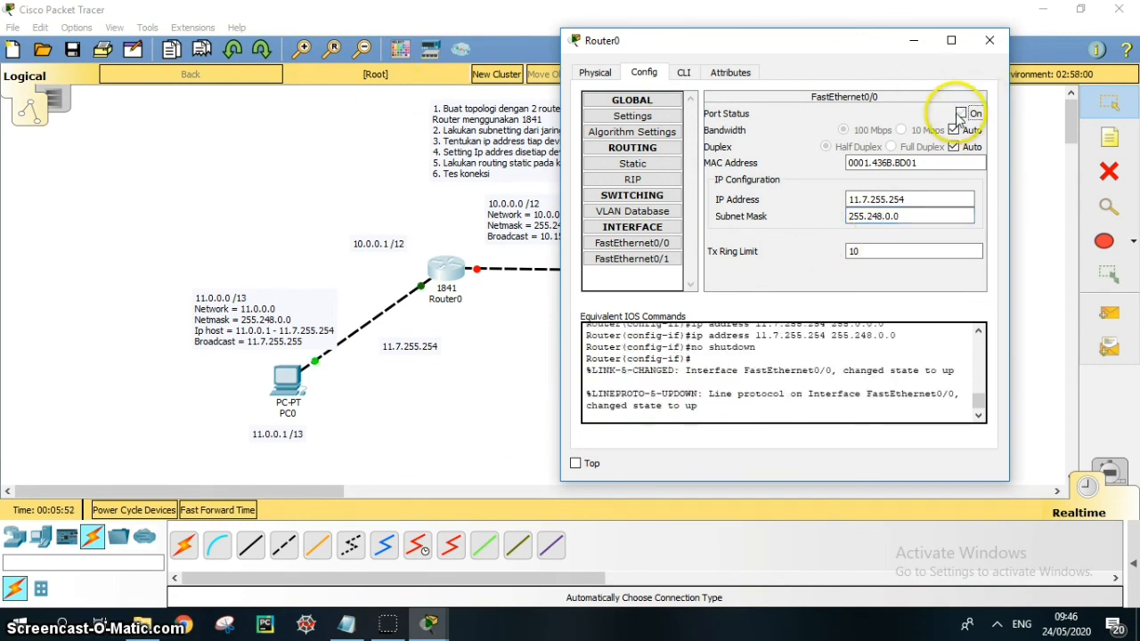
Configure Router0's FastEthernet0/1 with IP address 10.0.0.1 and subnet mask 255.240.0.0, enable the port and close the router window
click(632, 258)
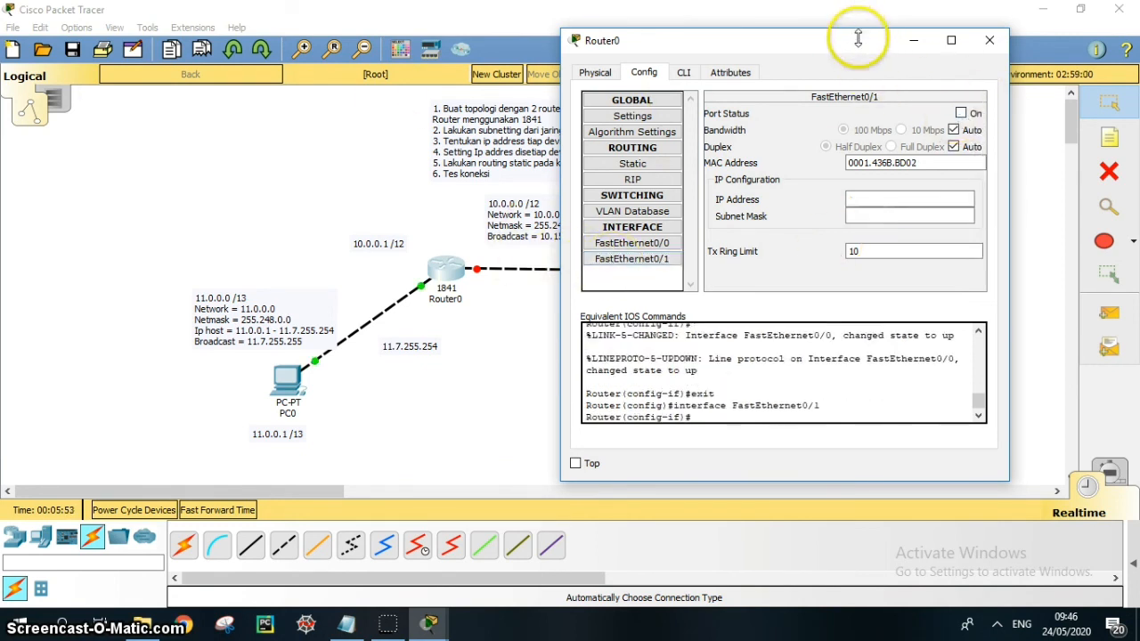
click(855, 199)
text(1)
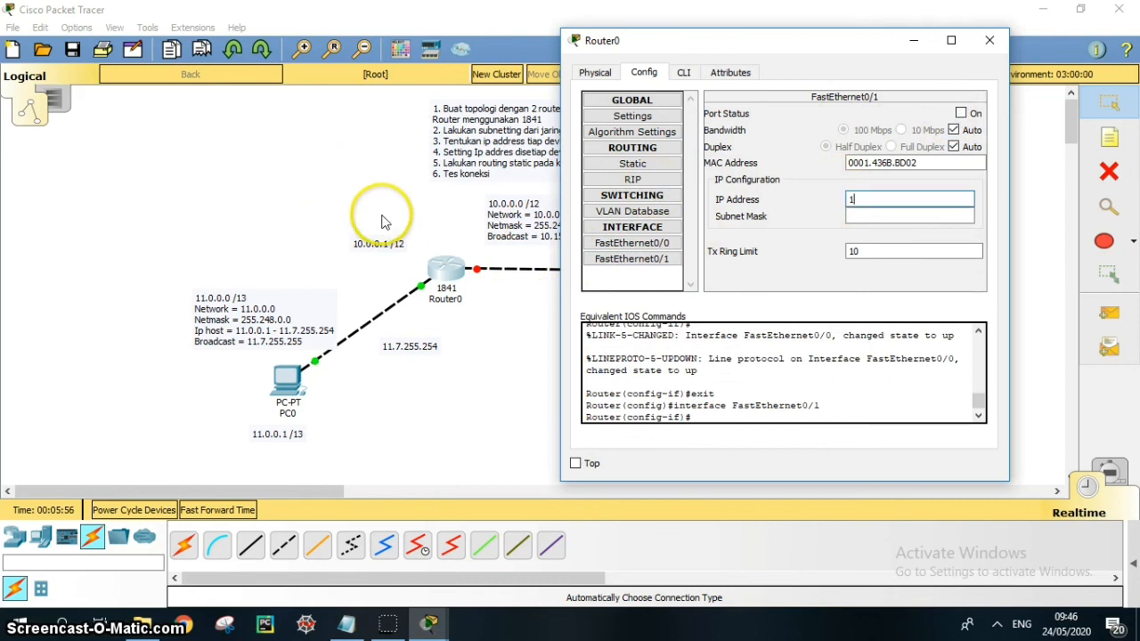
text(0.0.0.1)
key(Tab)
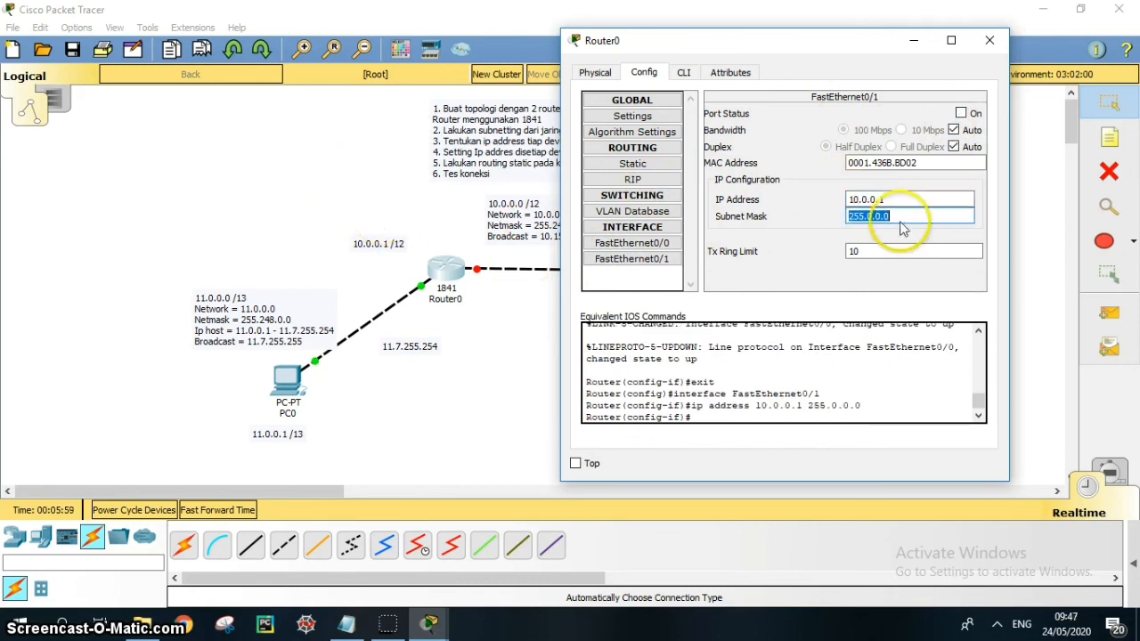
click(870, 217)
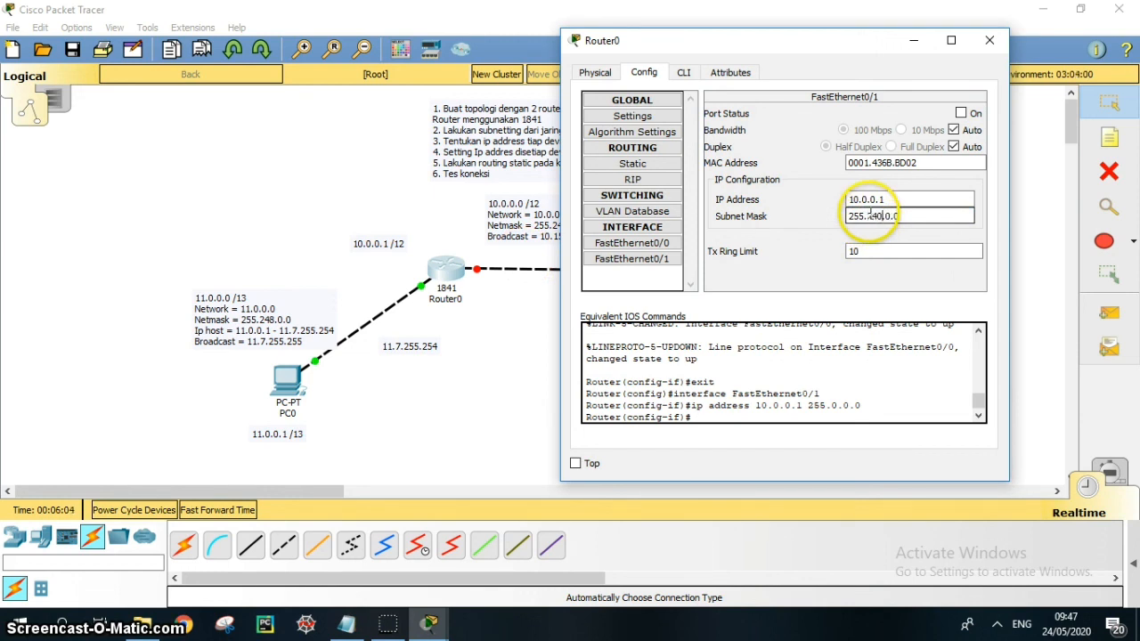
click(961, 113)
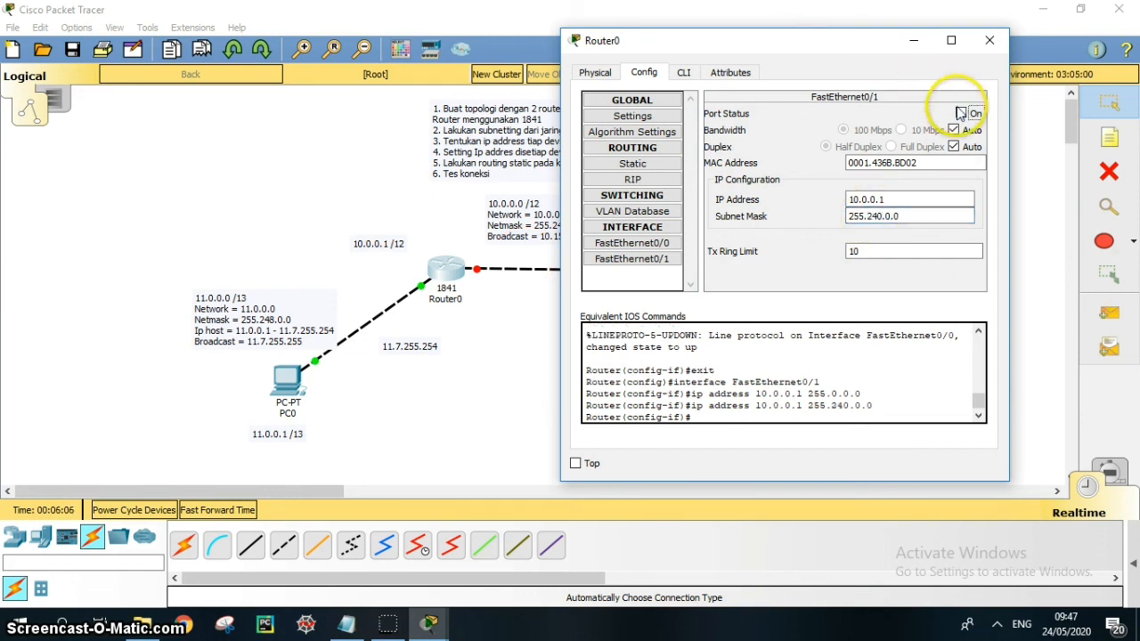
drag(842, 40, 243, 70)
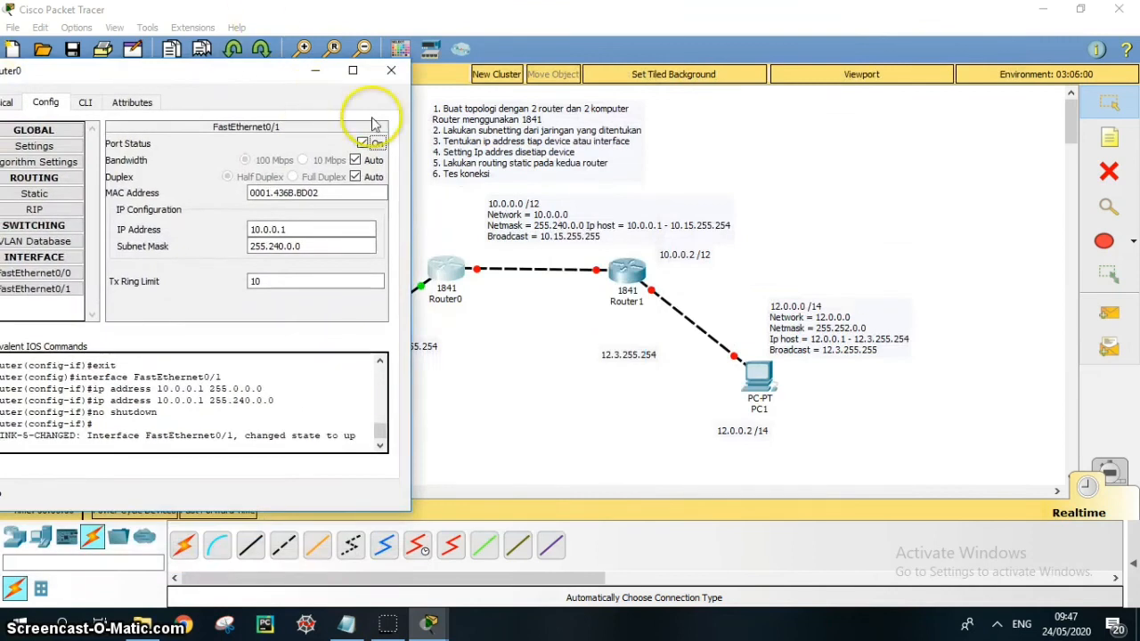
click(391, 69)
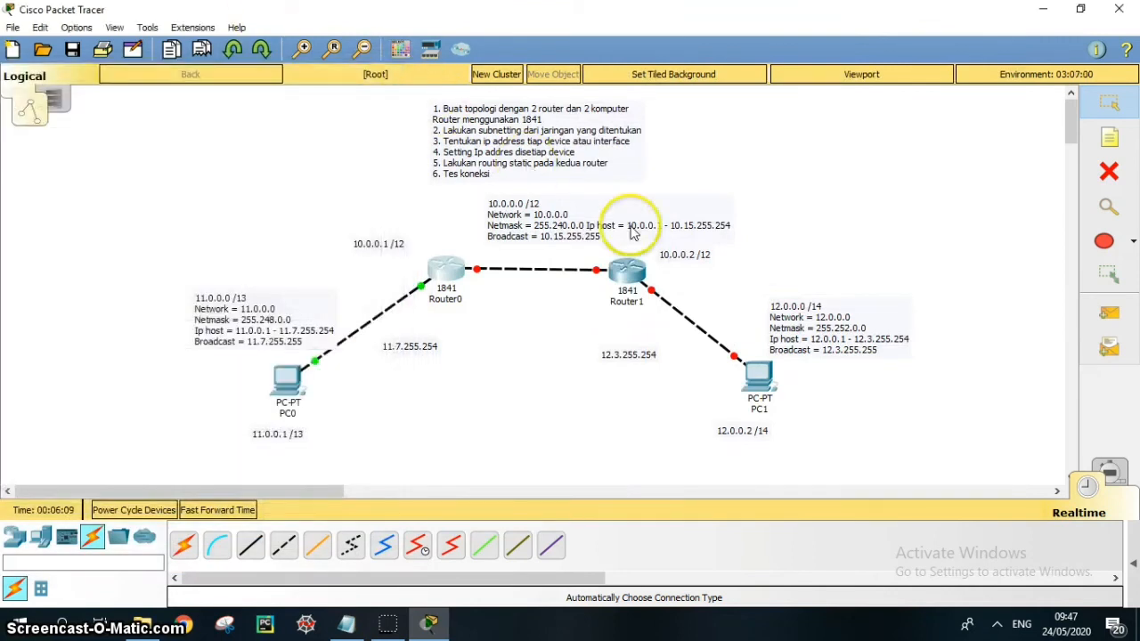
Configure Router1's FastEthernet0/0 with IP address 10.0.0.2 and subnet mask 255.240.0.0, and enable the port
click(634, 272)
drag(648, 78, 301, 57)
click(88, 88)
click(92, 259)
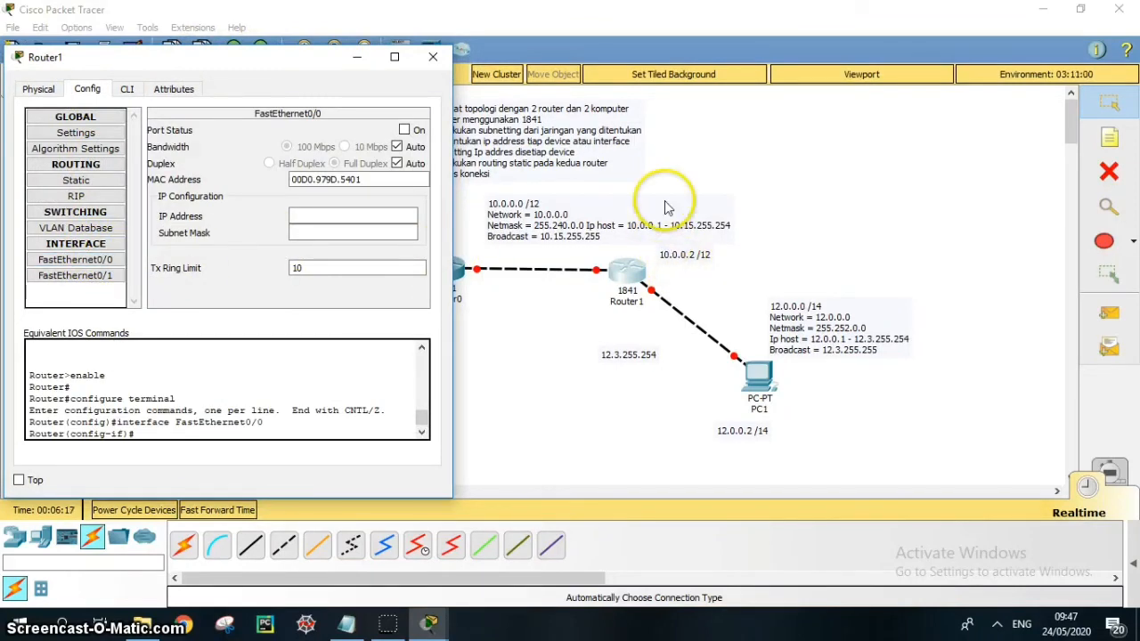
click(307, 215)
text(10.0.0.2)
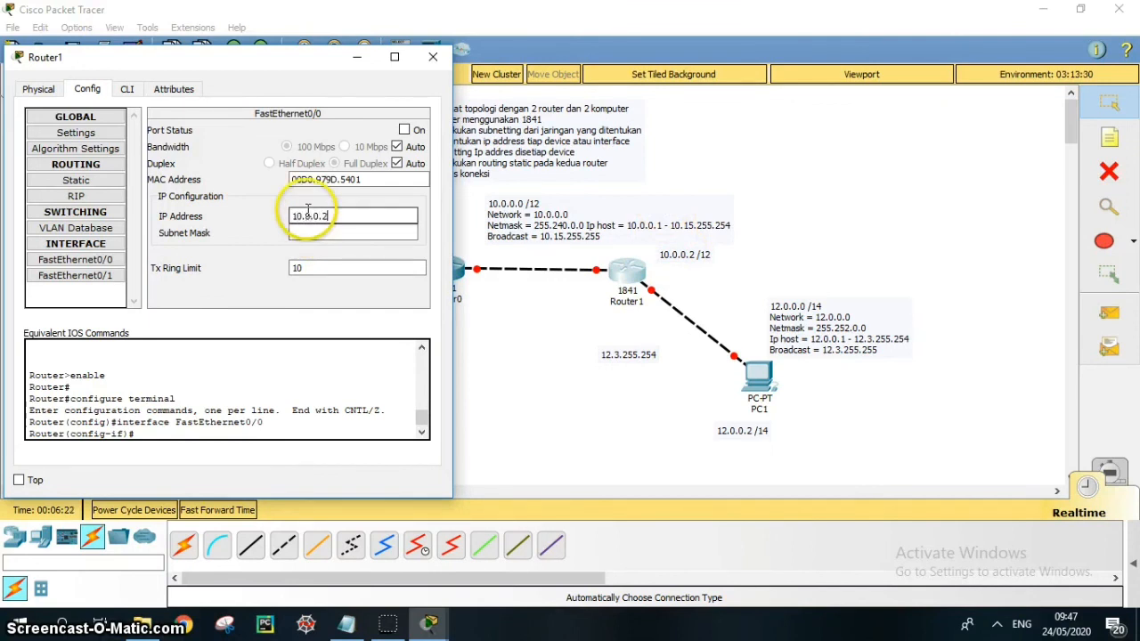
key(Tab)
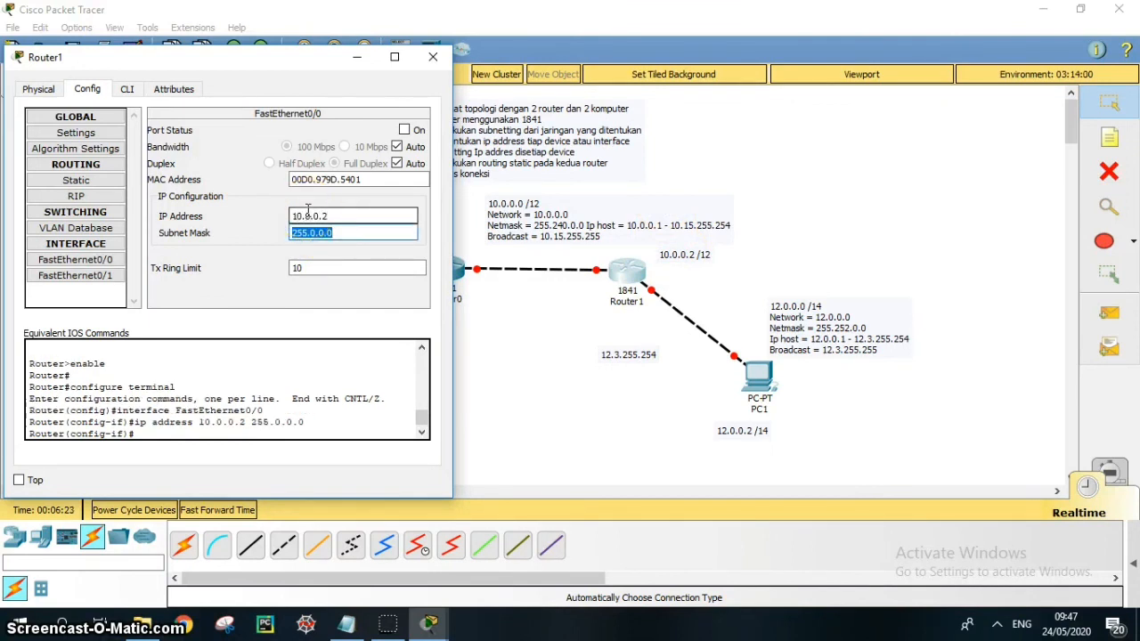
key(Left)
key(Left)
text(240)
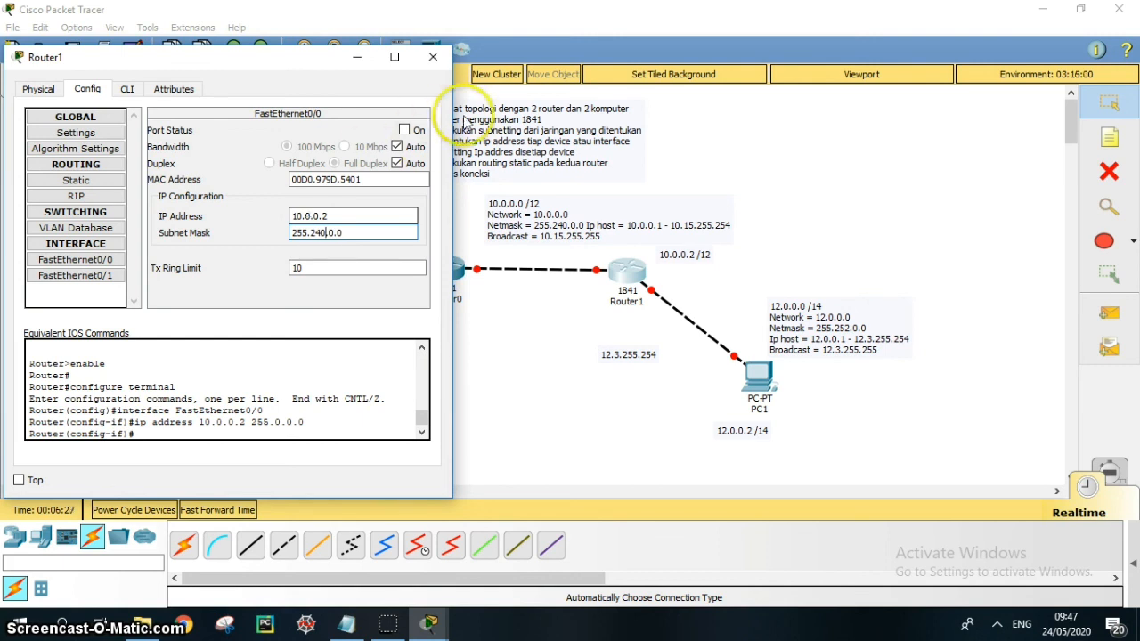
click(404, 130)
Configure Router1's FastEthernet0/1 with IP address 12.3.255.254 and subnet mask 255.252.0.0, enable the port and close the router window
click(75, 276)
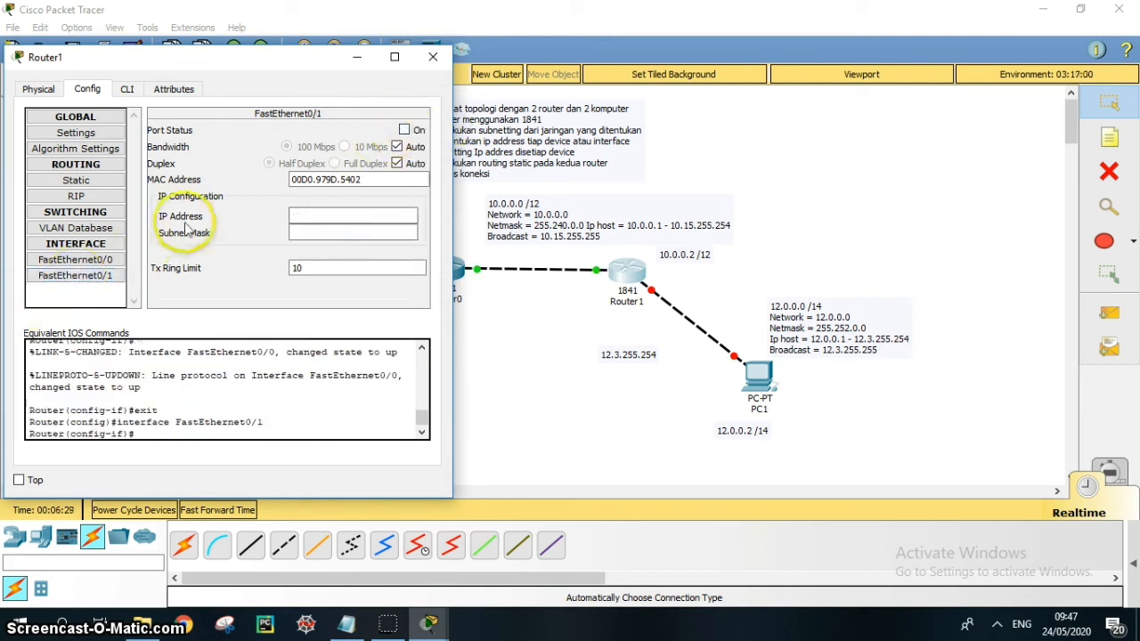
click(305, 215)
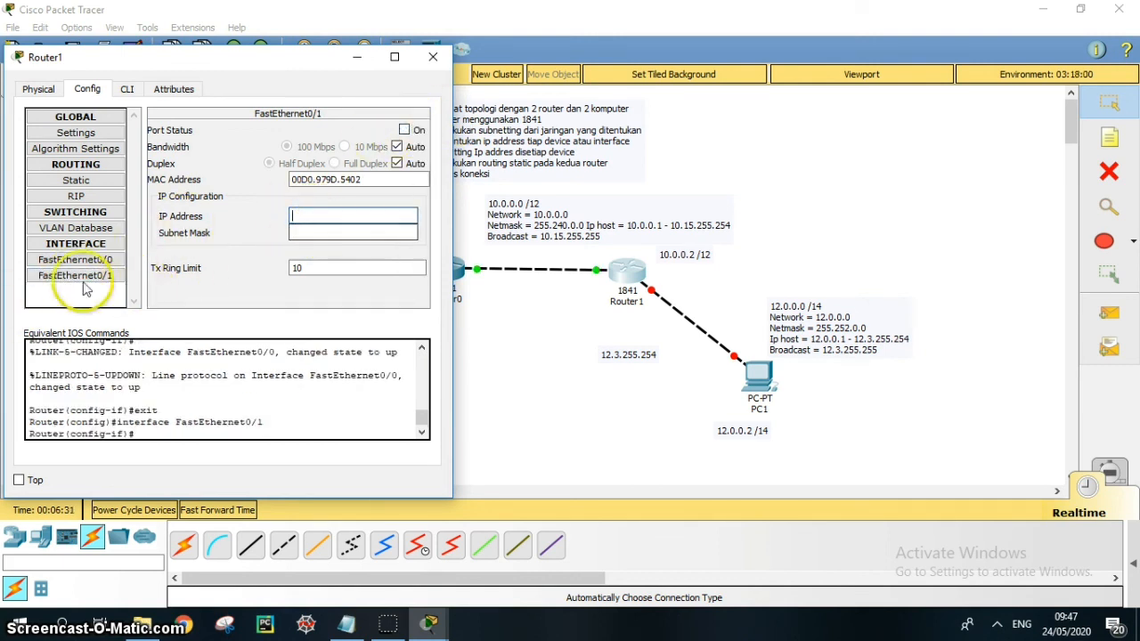
text(12.3.255.254)
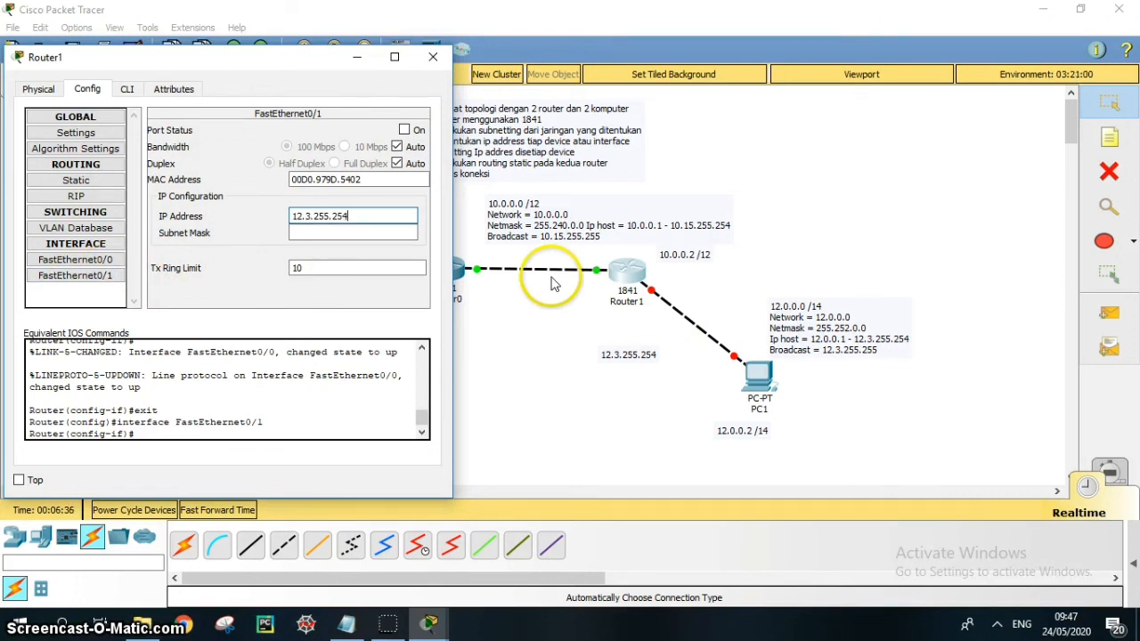
key(Tab)
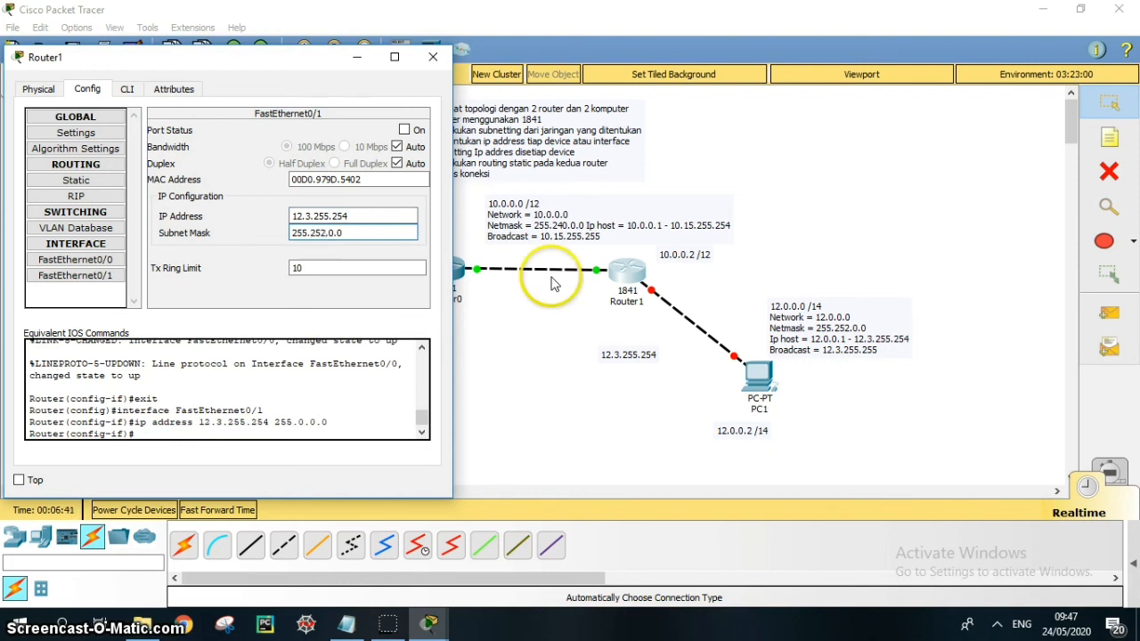
click(404, 130)
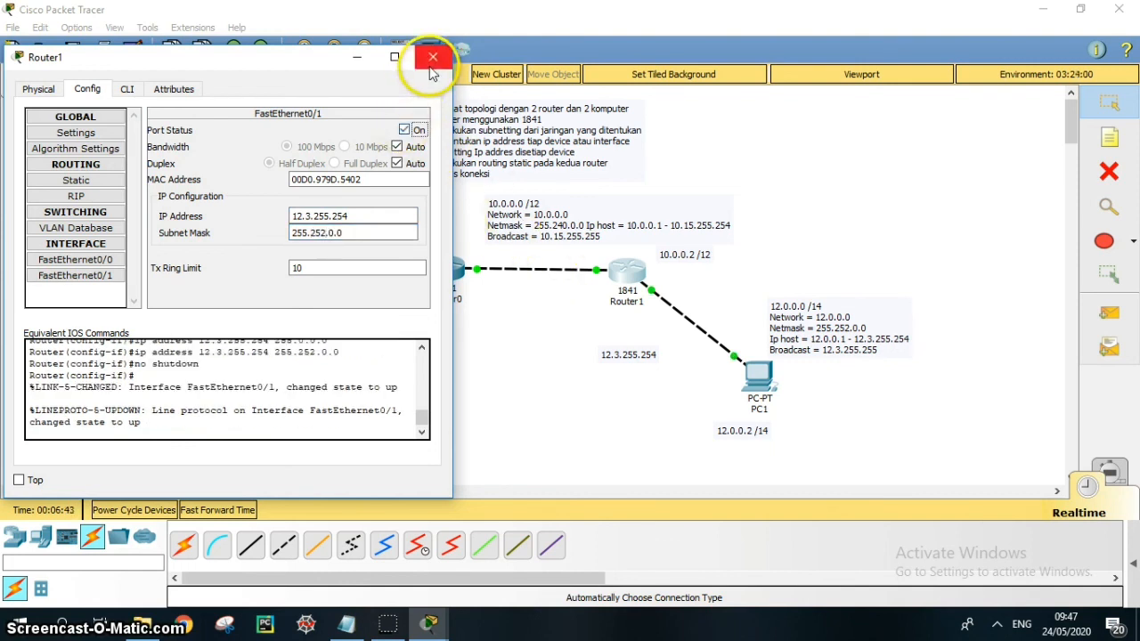
click(432, 58)
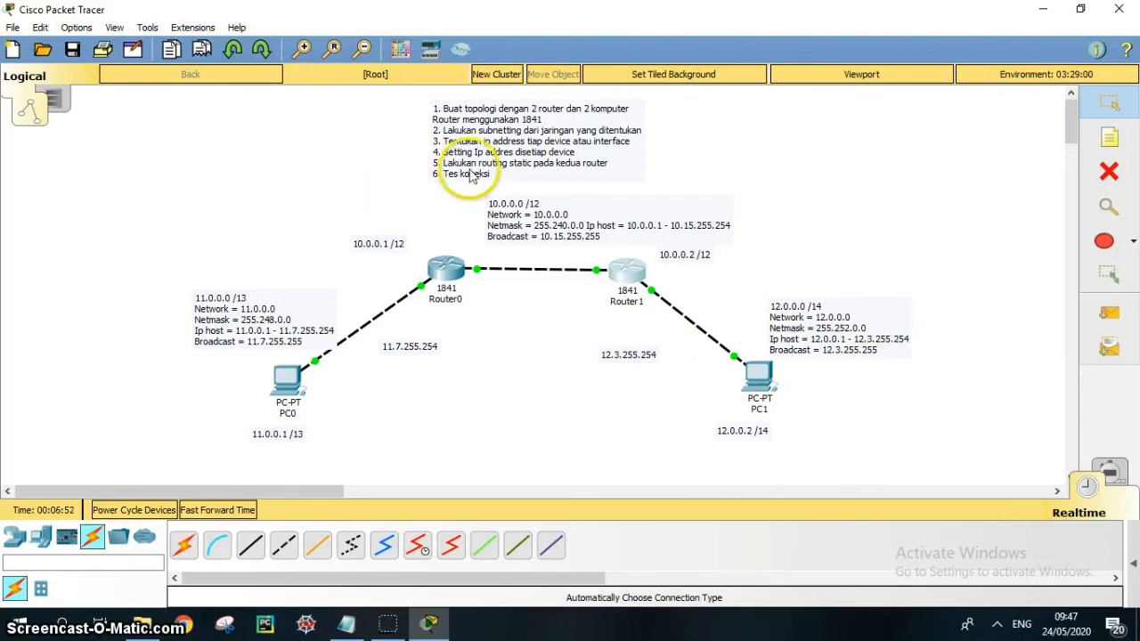
Add a static route on Router0 to network 12.0.0.0, mask 255.252.0.0, next hop 10.0.0.2, and close the router window
click(461, 274)
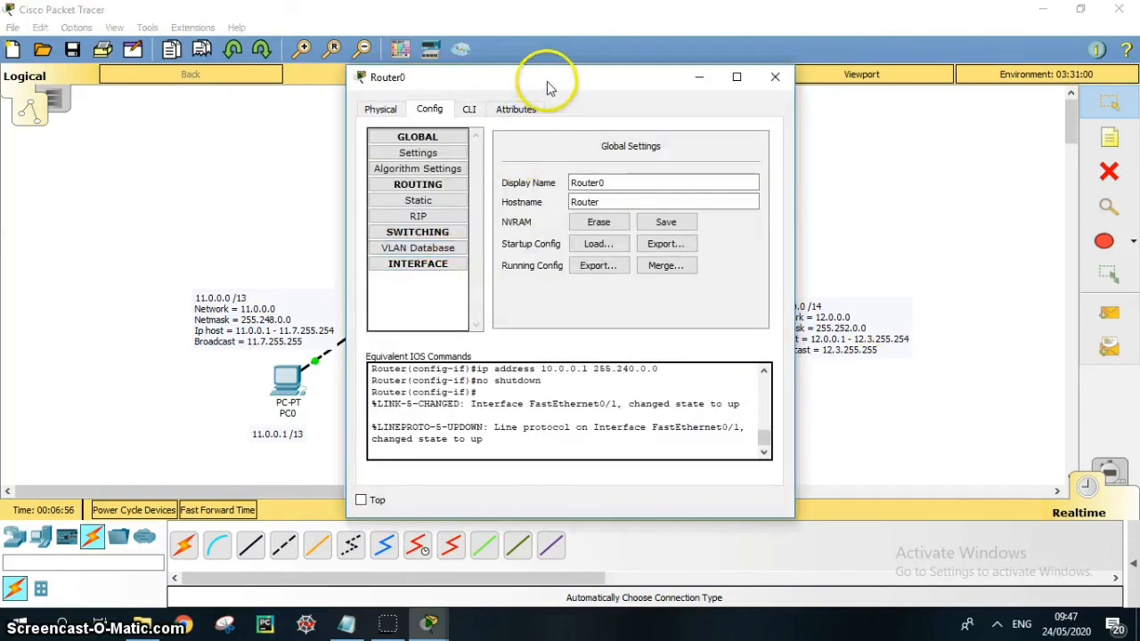
drag(542, 76, 762, 68)
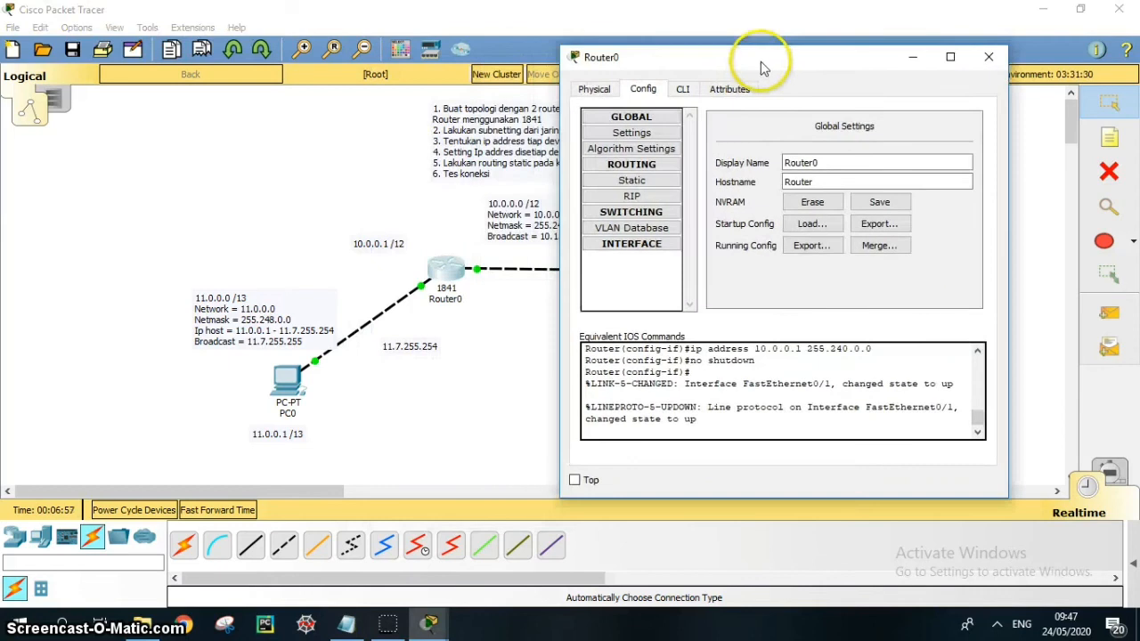
click(615, 182)
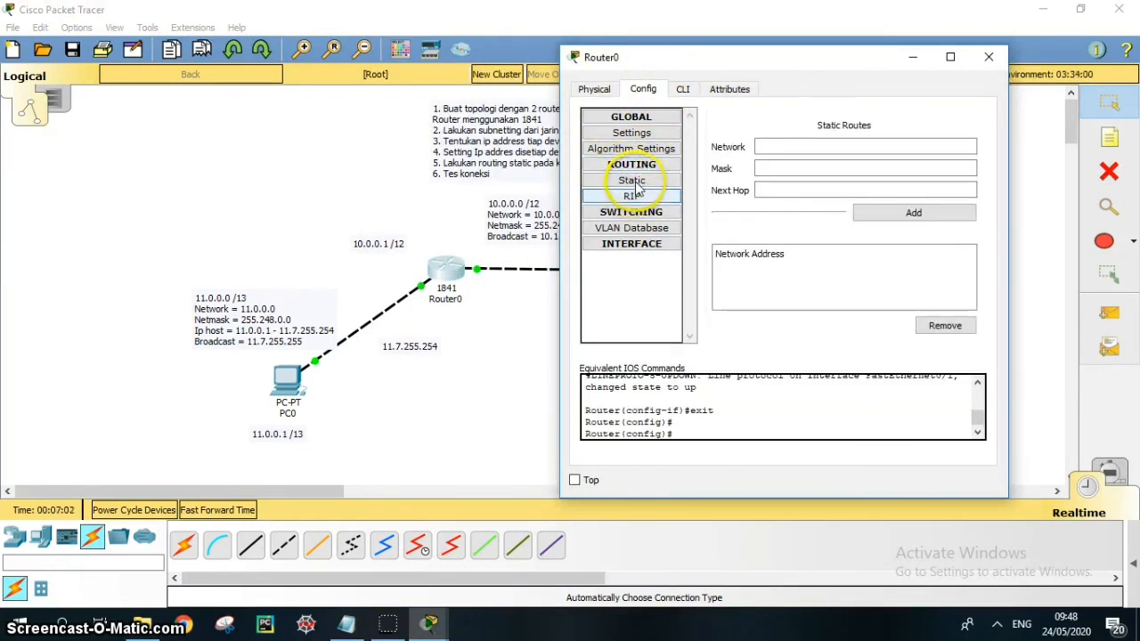
click(763, 146)
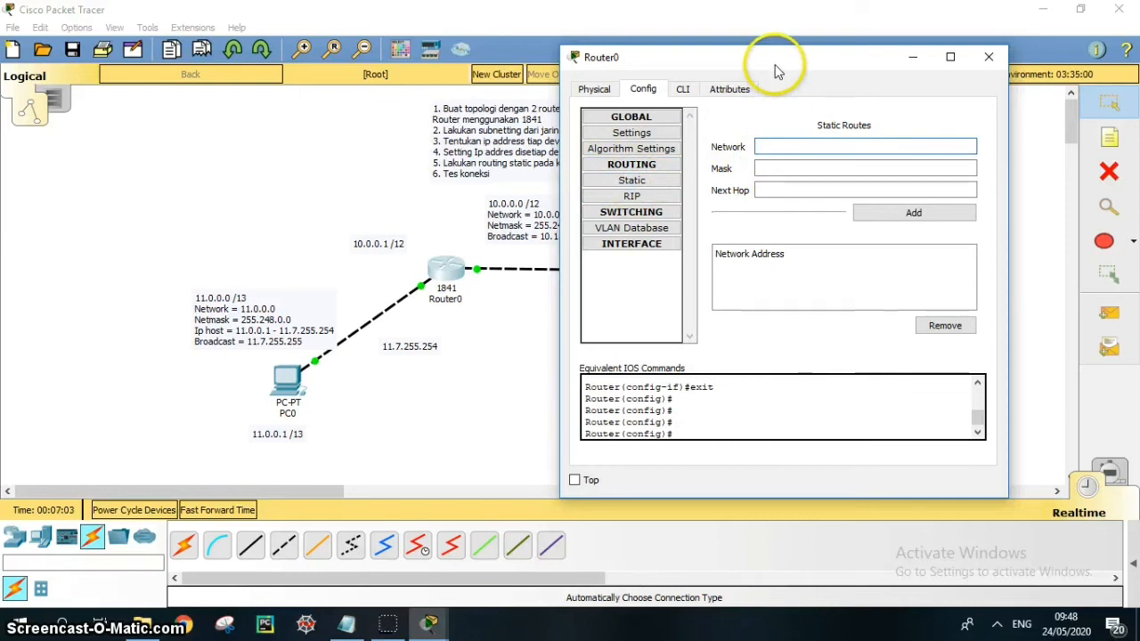
drag(777, 71, 204, 90)
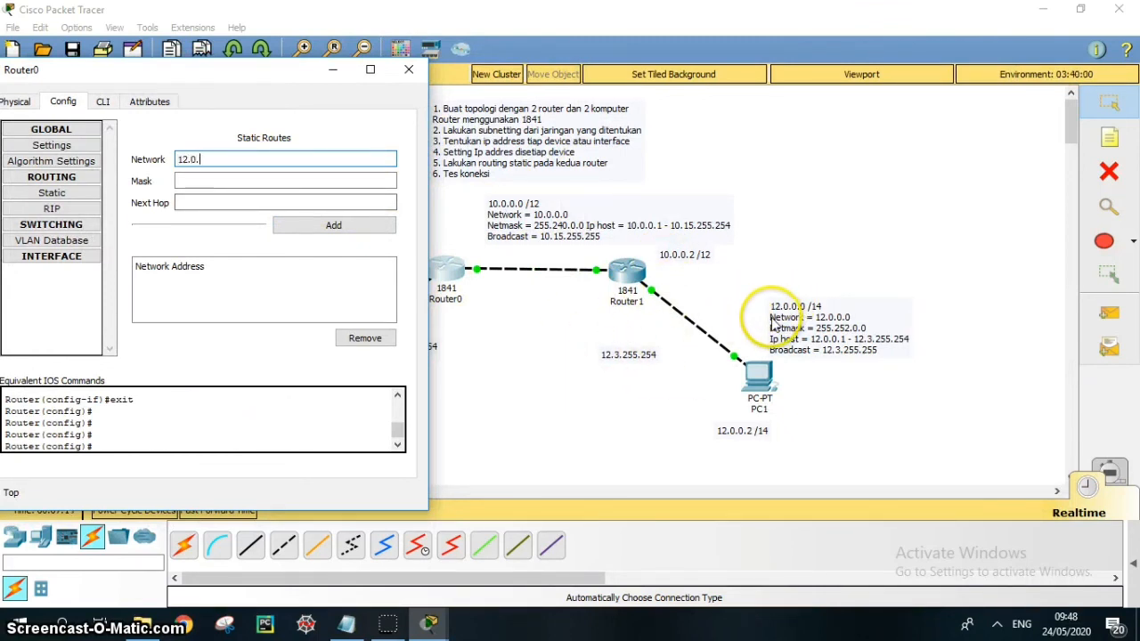
key(Tab)
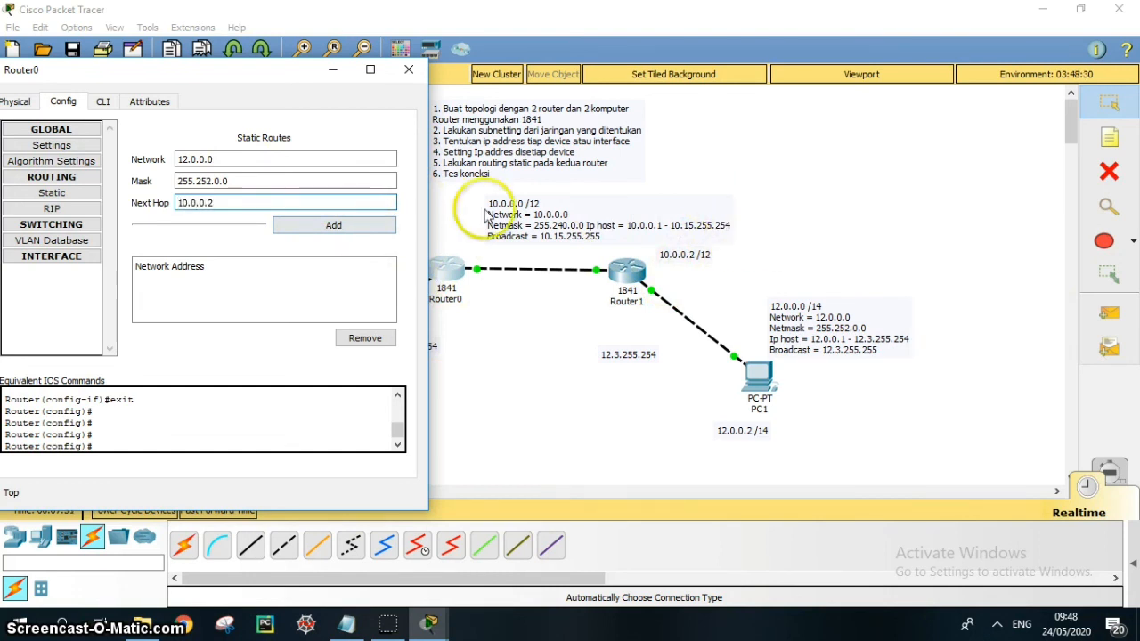
click(313, 226)
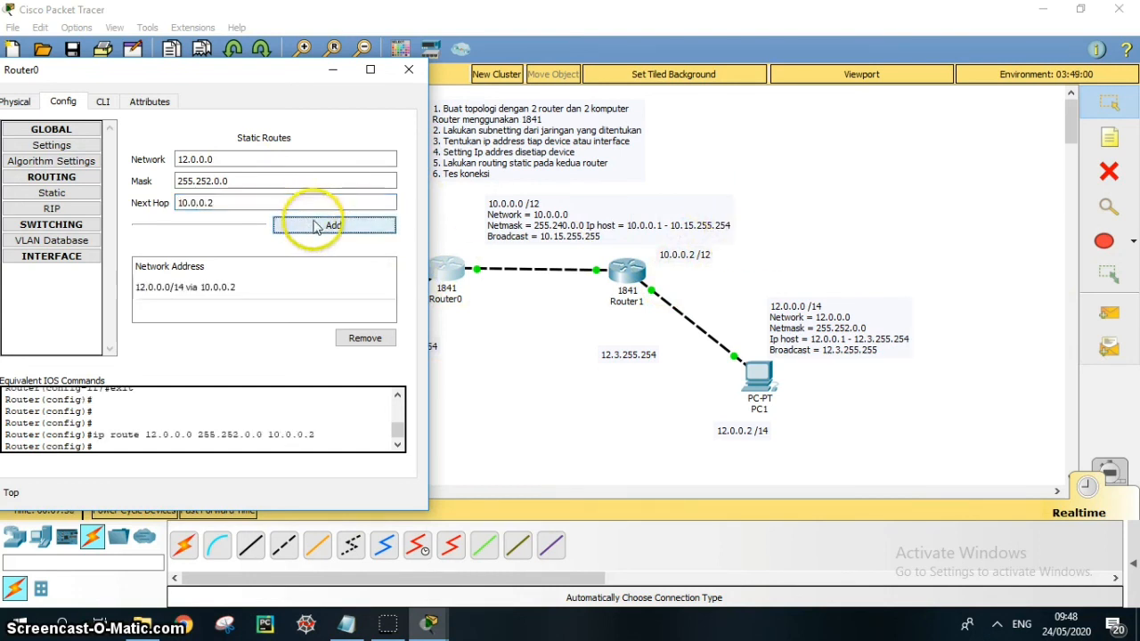
click(409, 69)
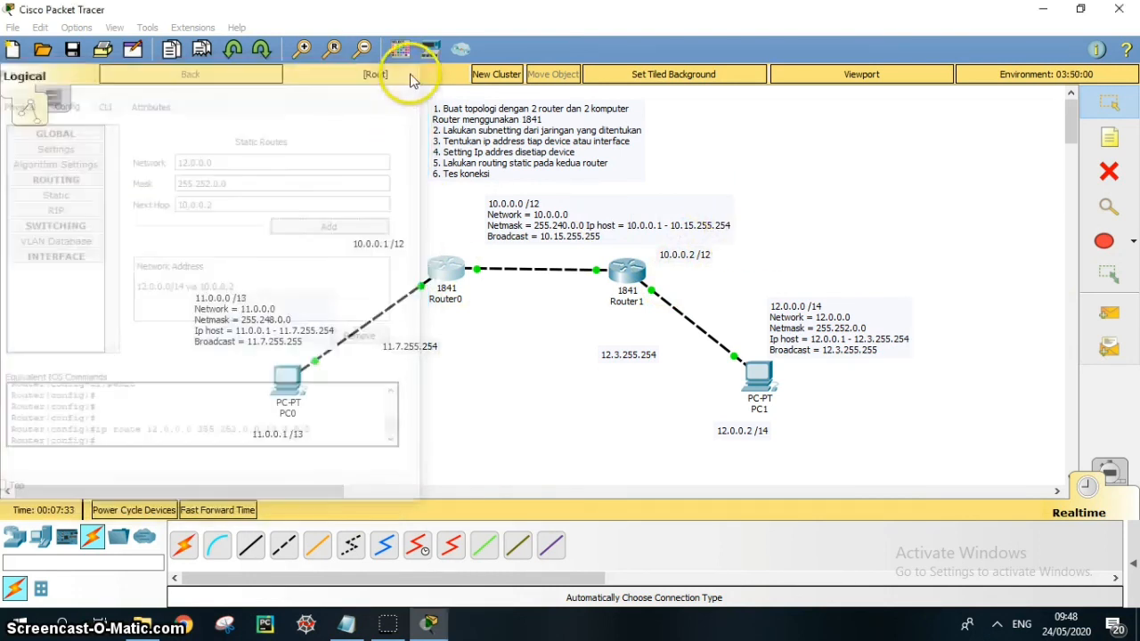
Add a static route on Router1 to network 11.0.0.0, mask 255.248.0.0, next hop 10.0.0.1, and close the router window
click(620, 272)
drag(548, 109, 820, 65)
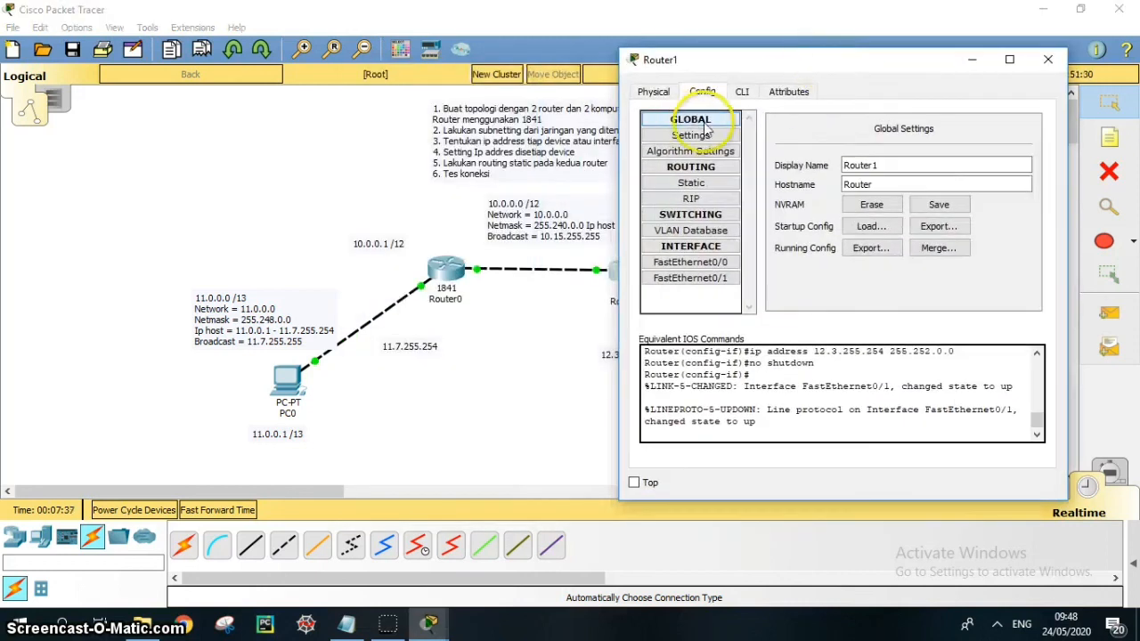
click(688, 185)
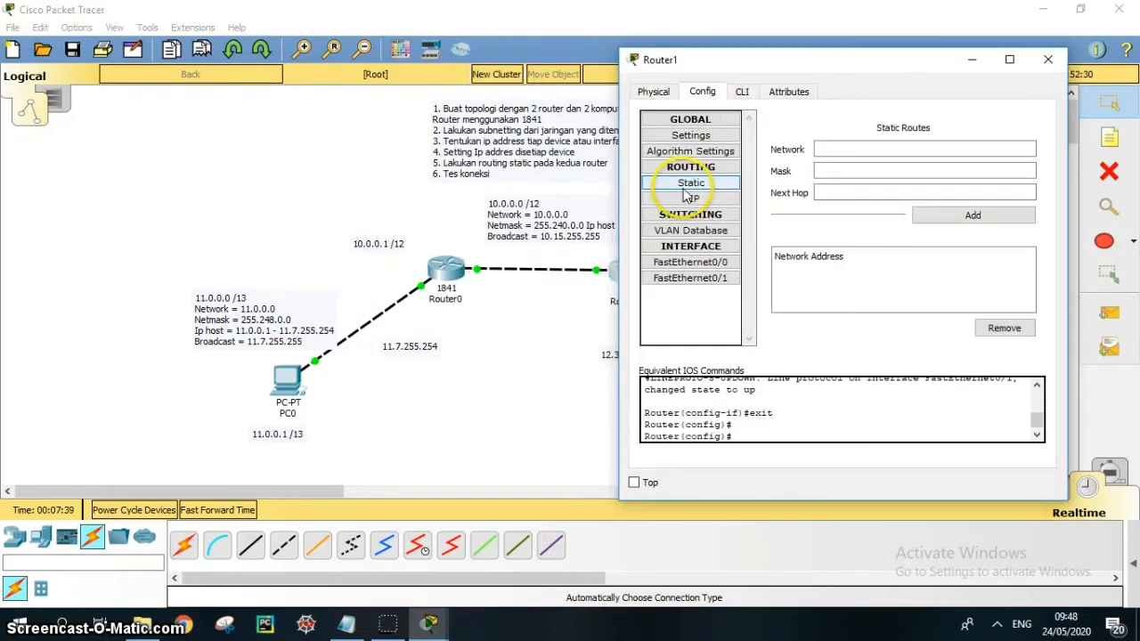
click(821, 150)
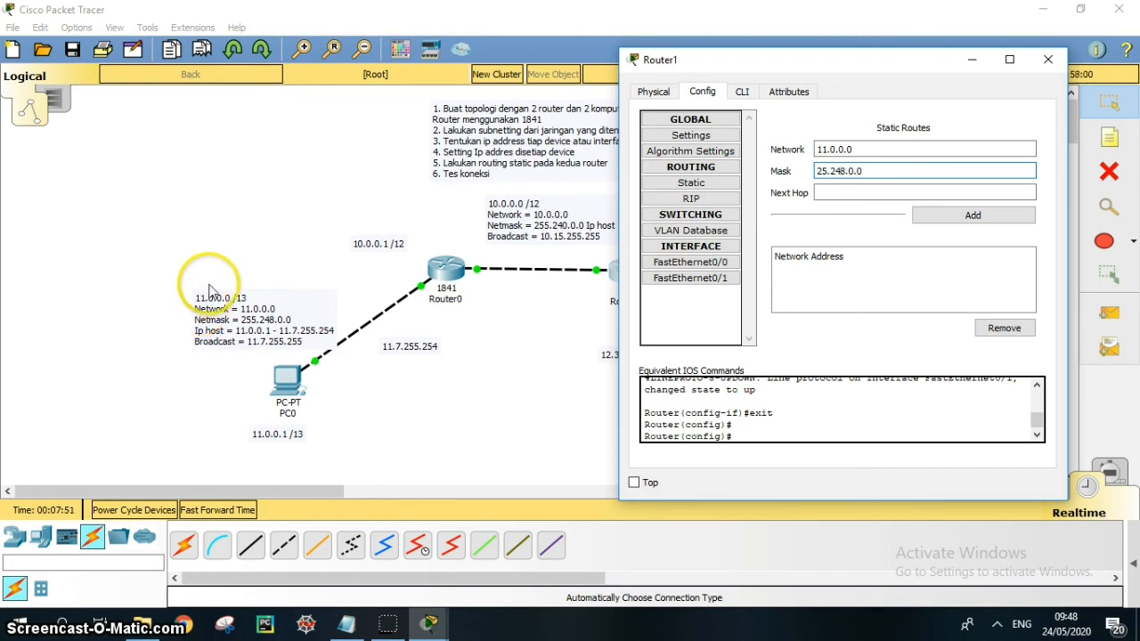
click(838, 192)
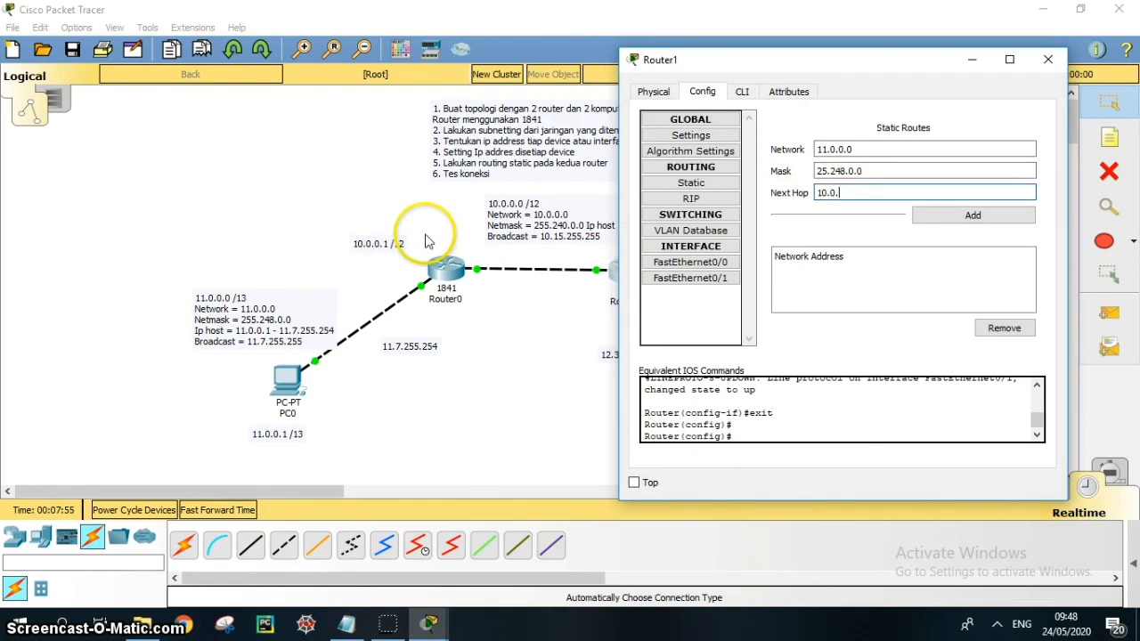
click(952, 217)
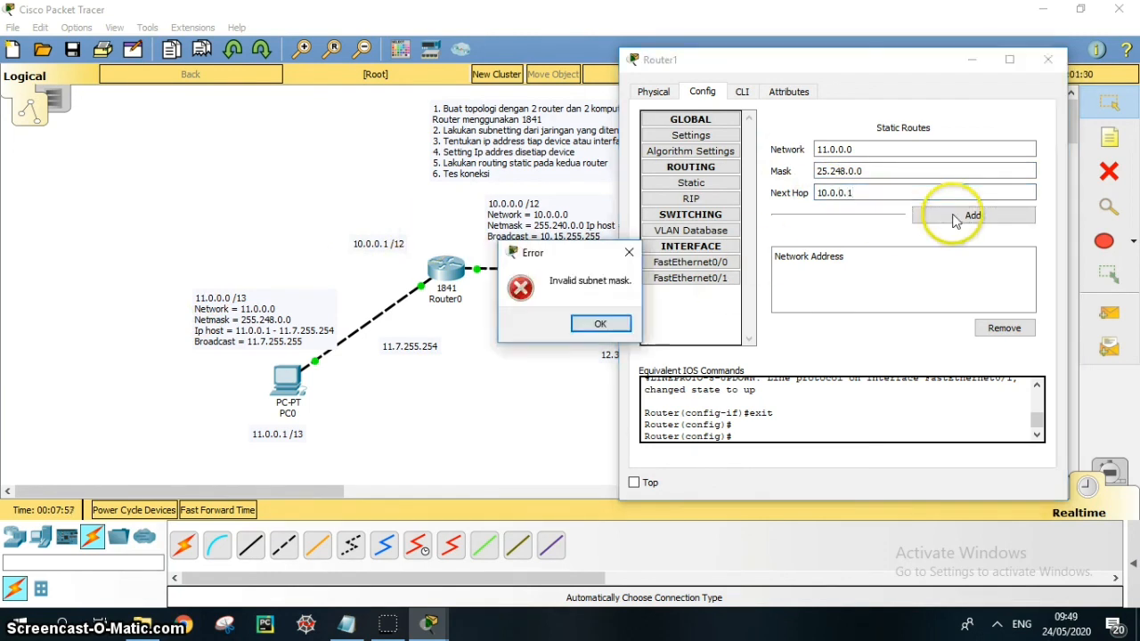
click(602, 325)
click(820, 171)
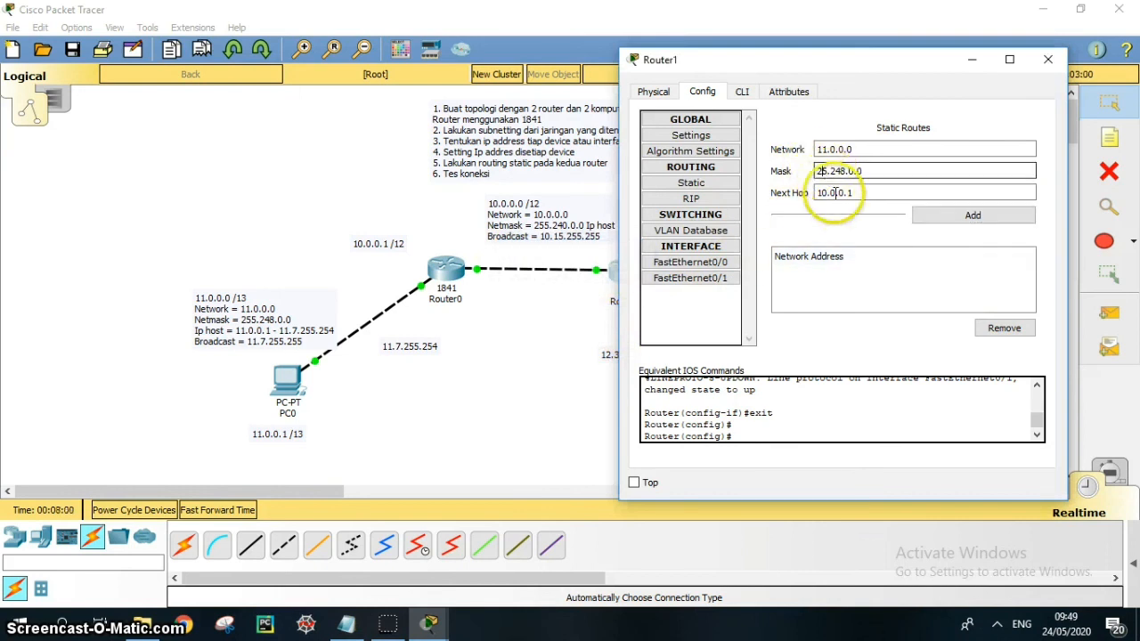
text(5)
click(944, 214)
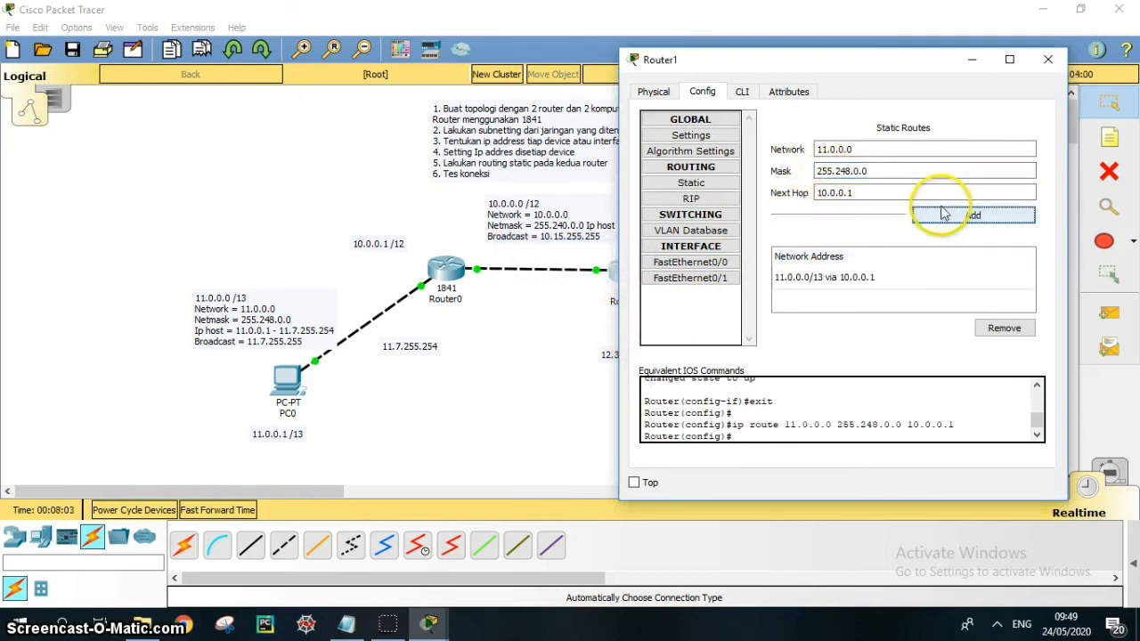
click(1048, 59)
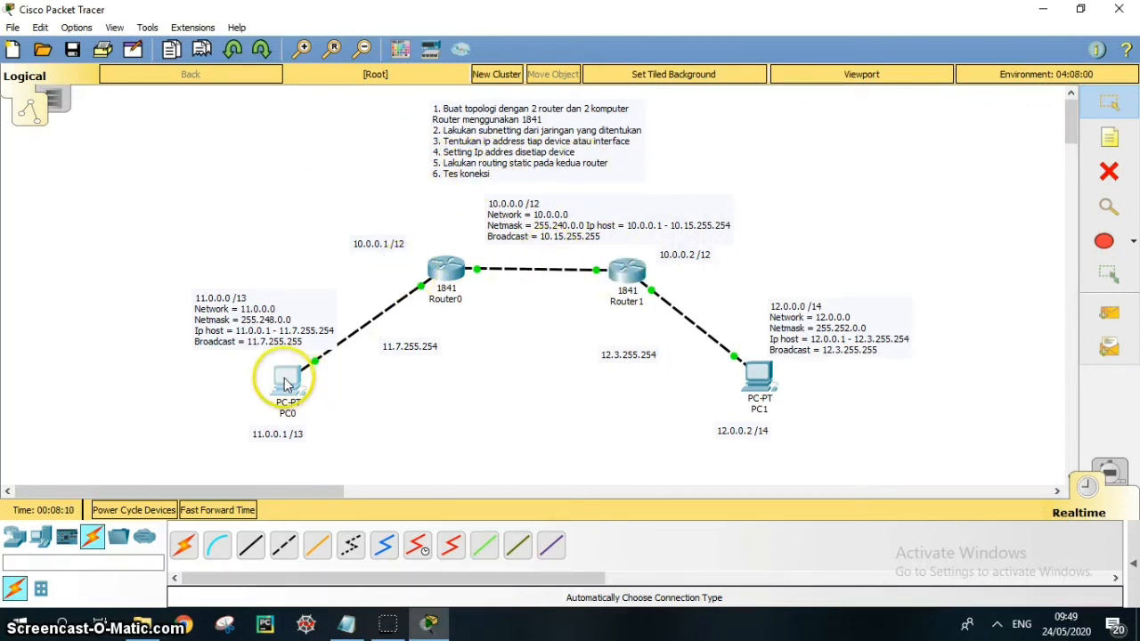
Ping PC1 at 12.0.0.2 twice from PC0's Command Prompt and close the PC0 window
click(285, 384)
drag(541, 88, 162, 33)
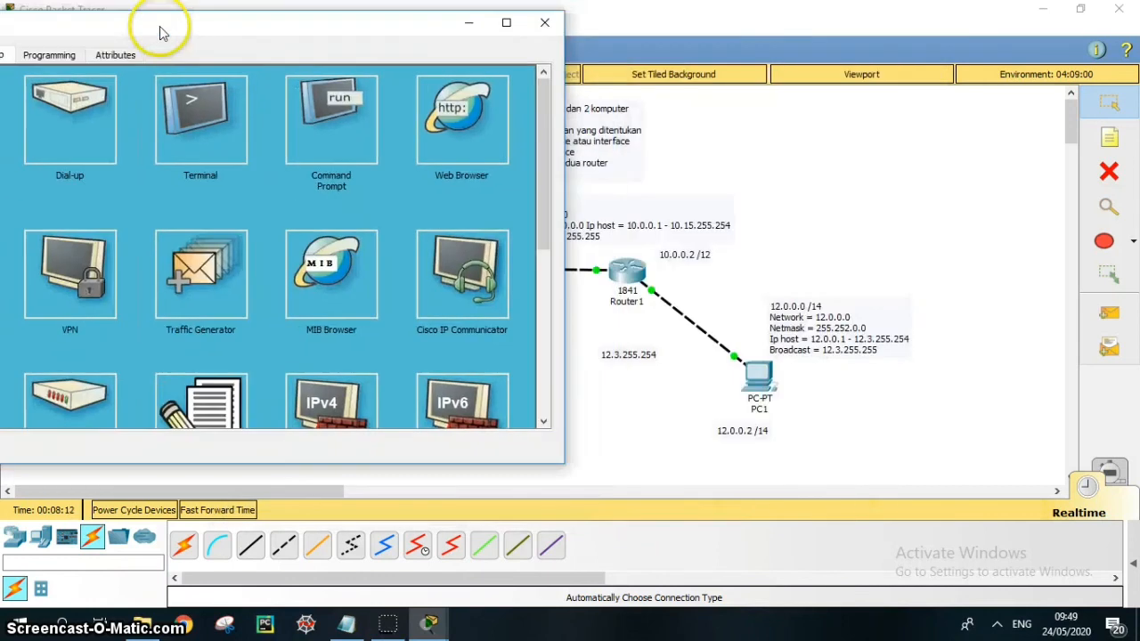
click(289, 97)
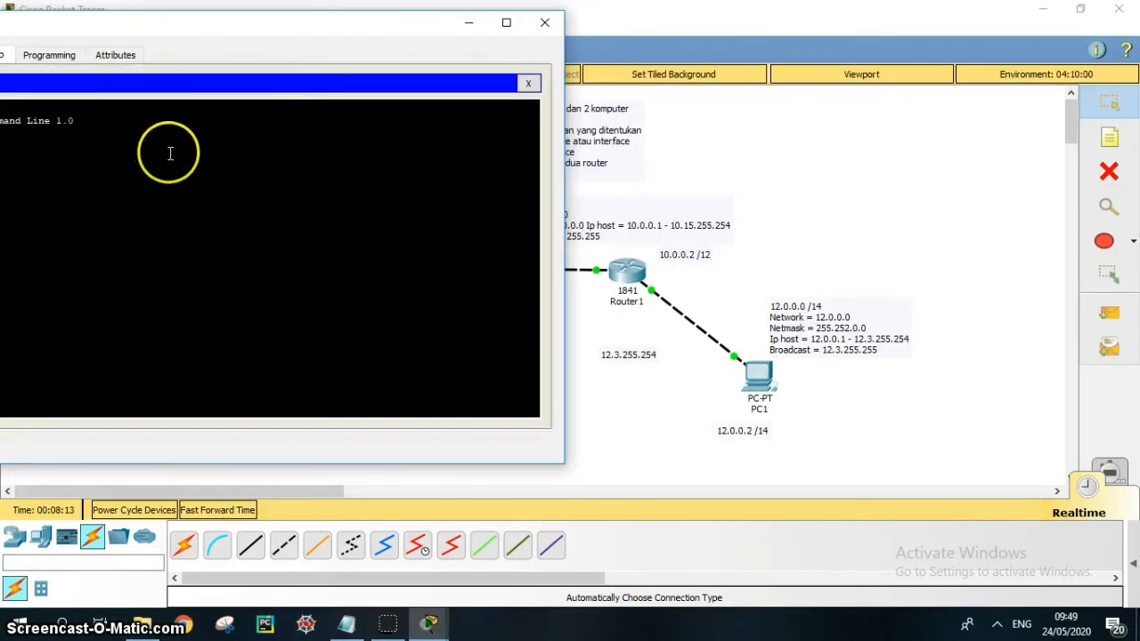
drag(300, 38, 425, 69)
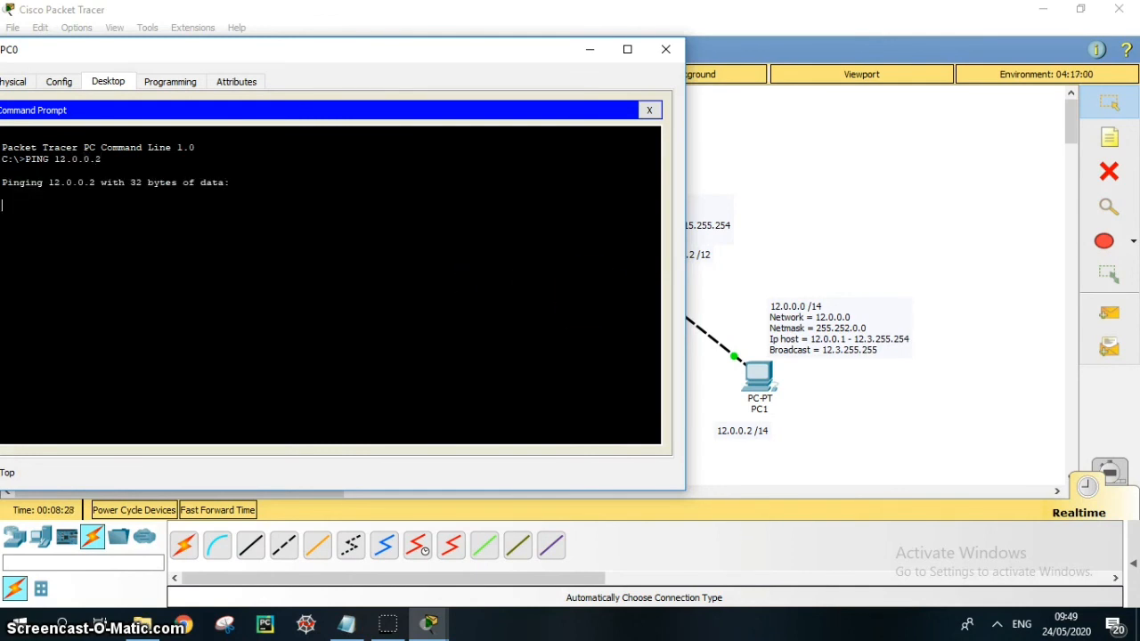
drag(382, 54, 616, 64)
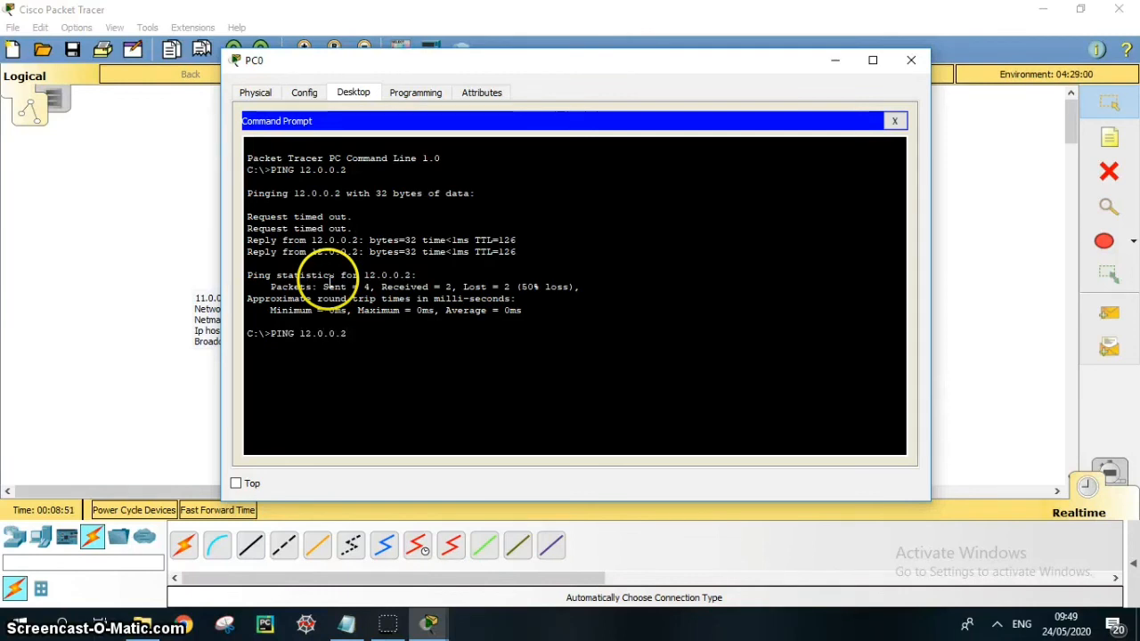
key(Return)
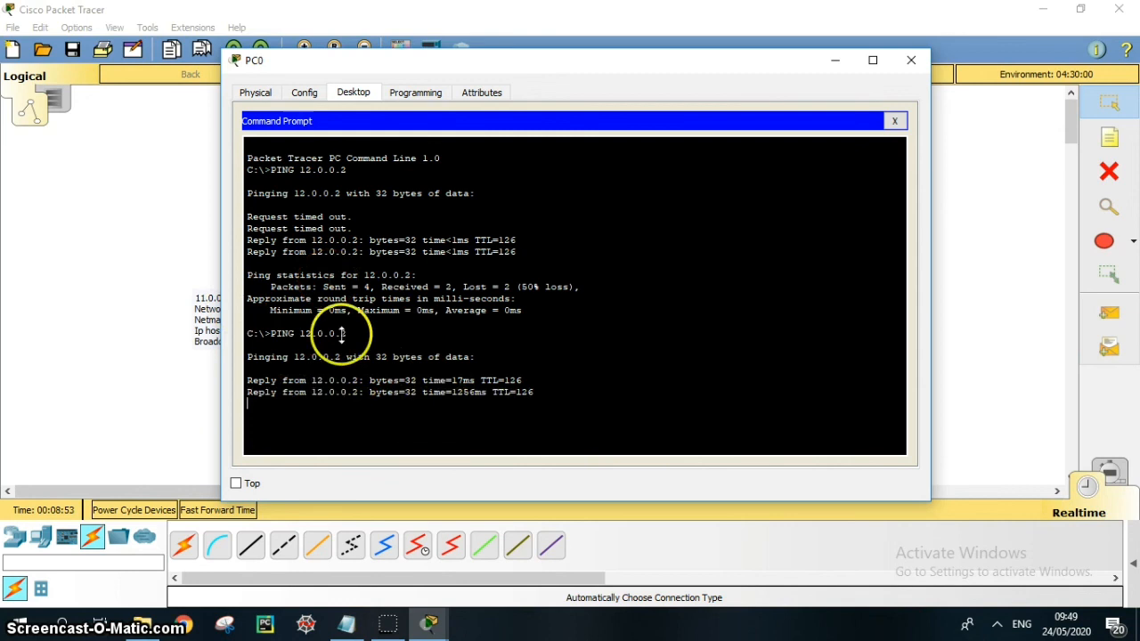
click(911, 59)
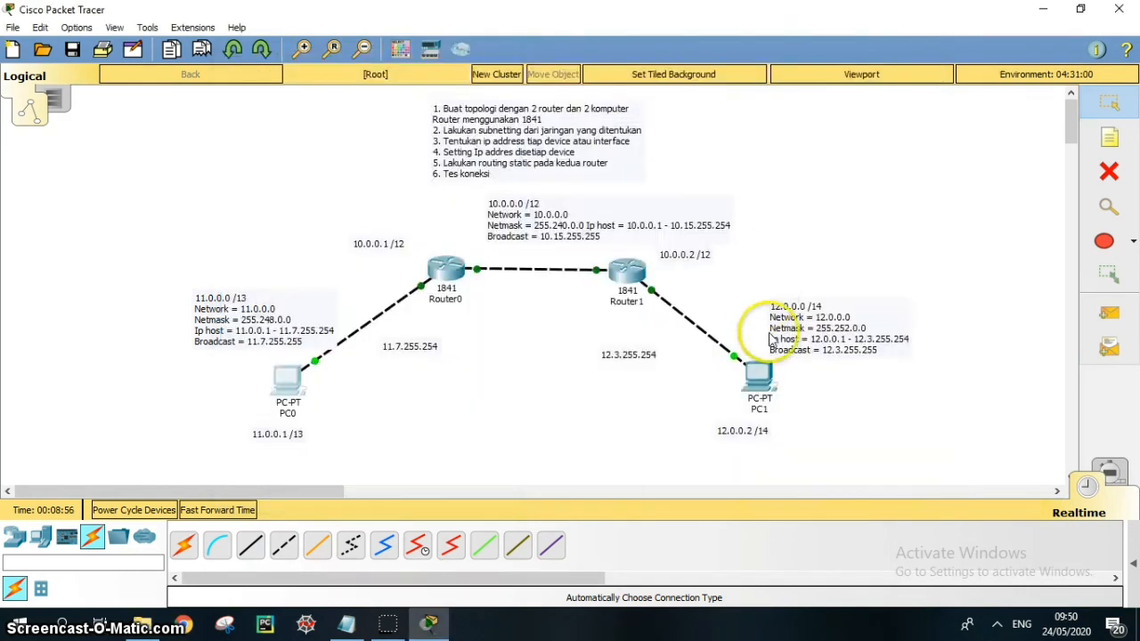
Ping PC0 at 11.0.0.1 from PC1's Command Prompt and close the PC1 window
click(762, 376)
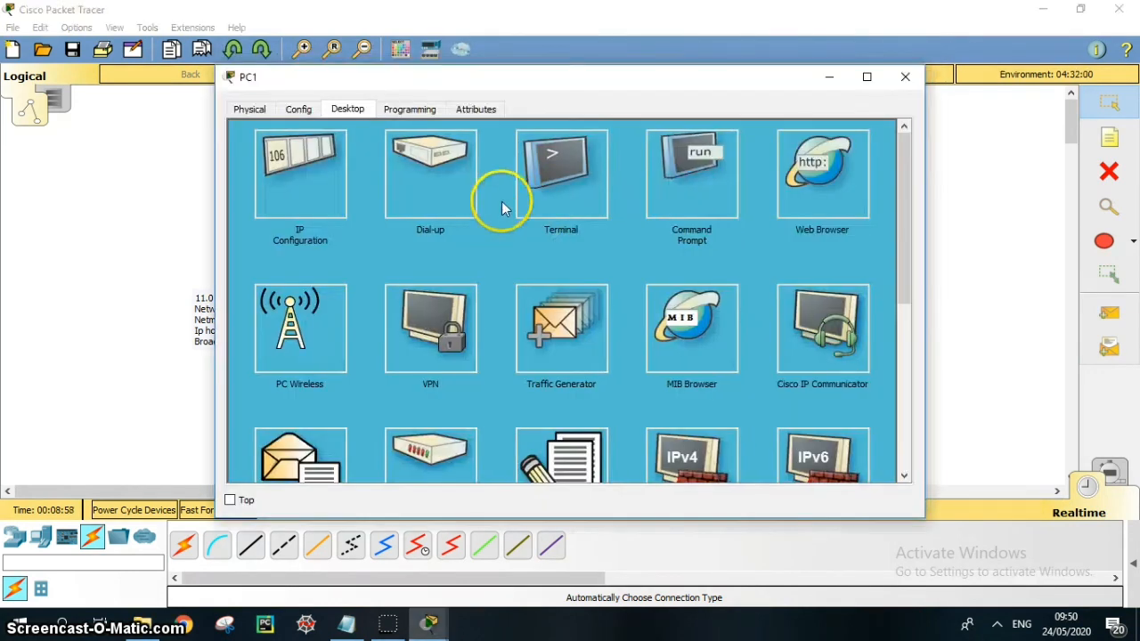
click(650, 170)
drag(563, 77, 820, 25)
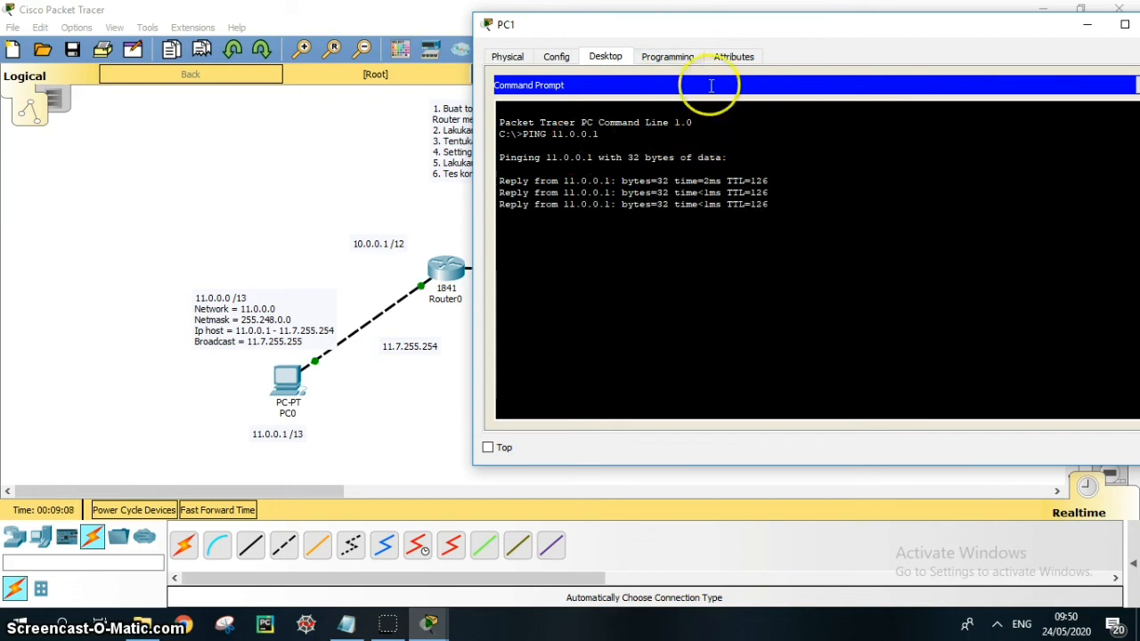
drag(672, 24, 374, 45)
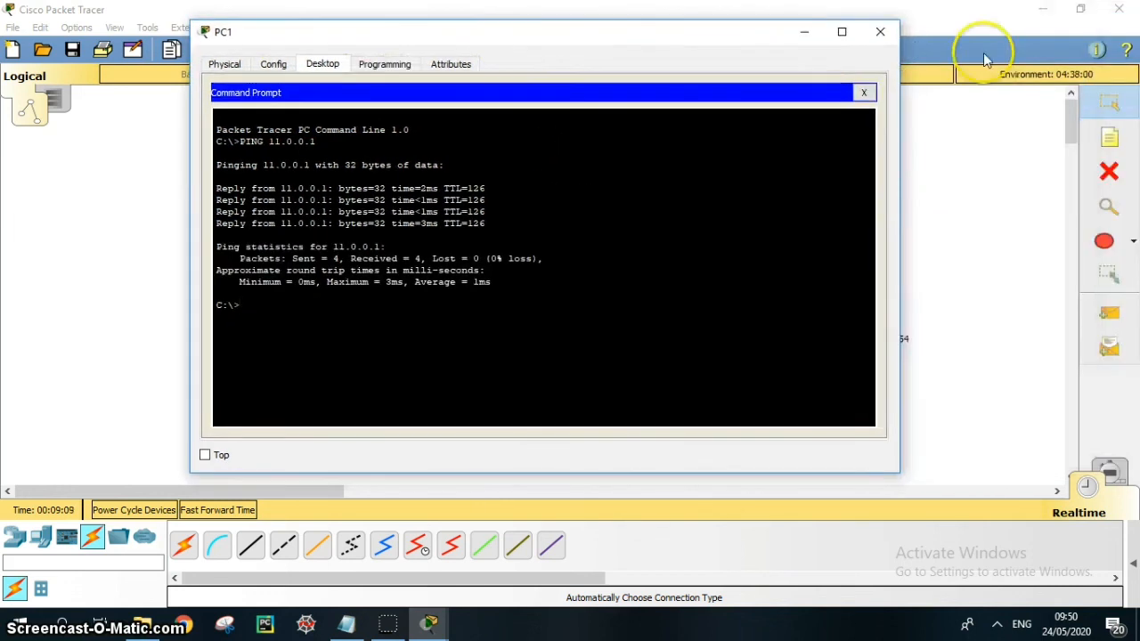
click(880, 33)
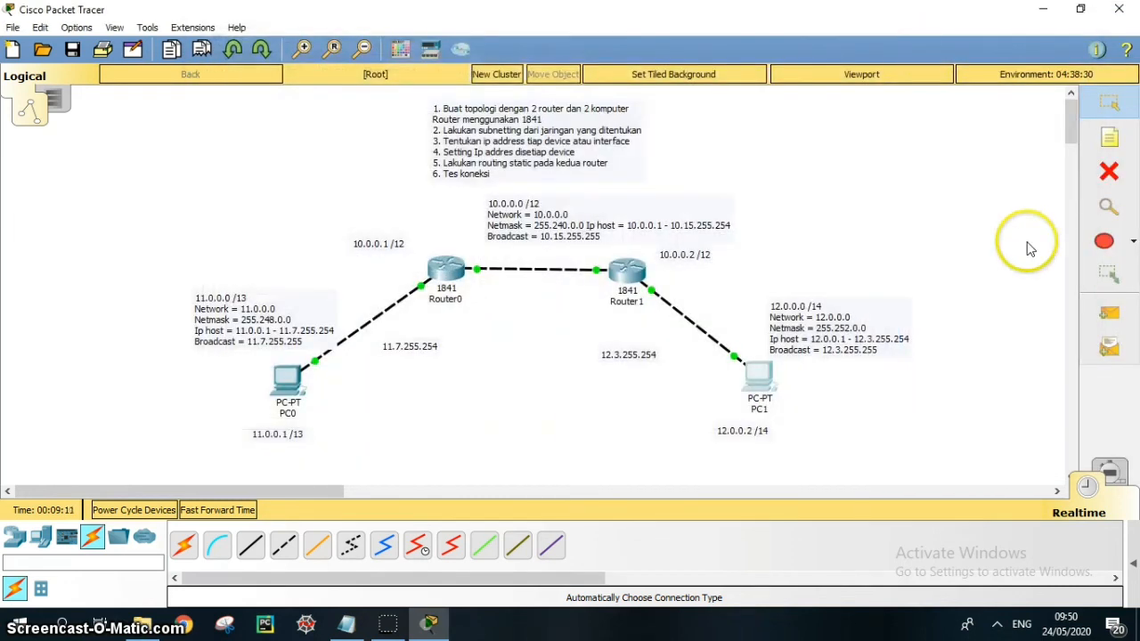
Send a simple PDU from PC0 to PC1
click(1104, 319)
click(287, 381)
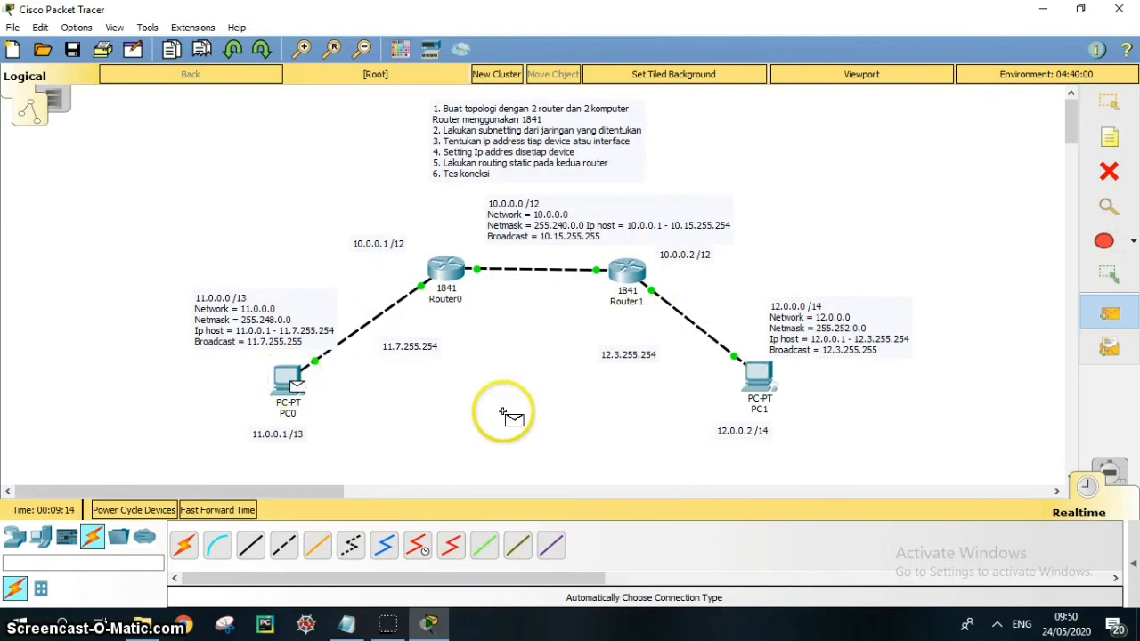
click(757, 377)
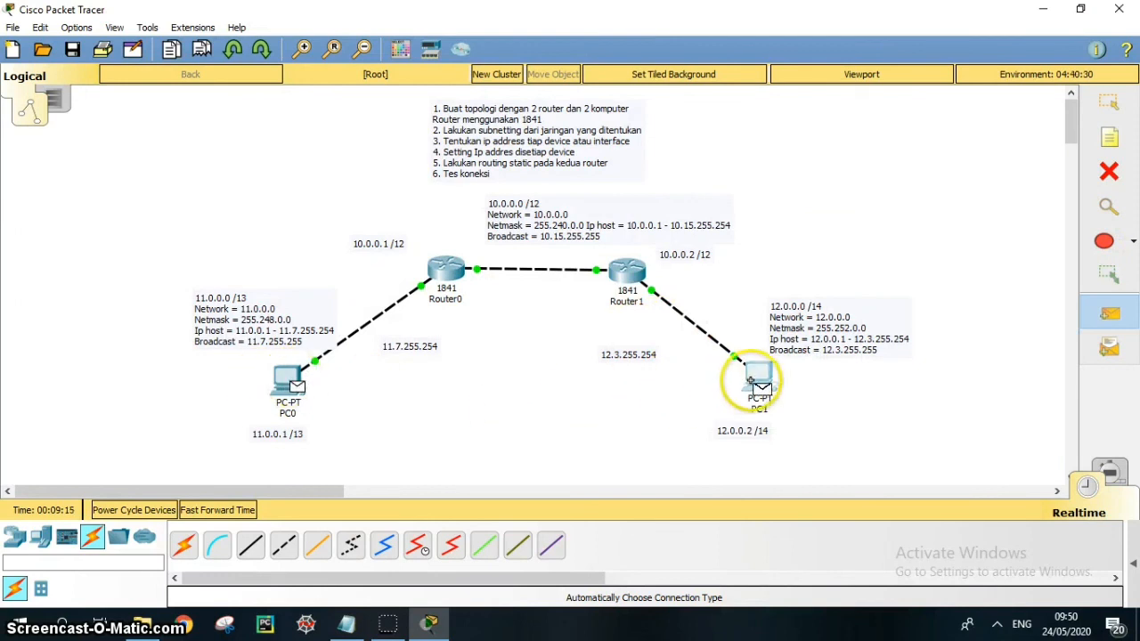
Trace the PDU in Simulation mode, stepping it forward from PC0 to PC1 and back, and return to Realtime mode
click(1124, 476)
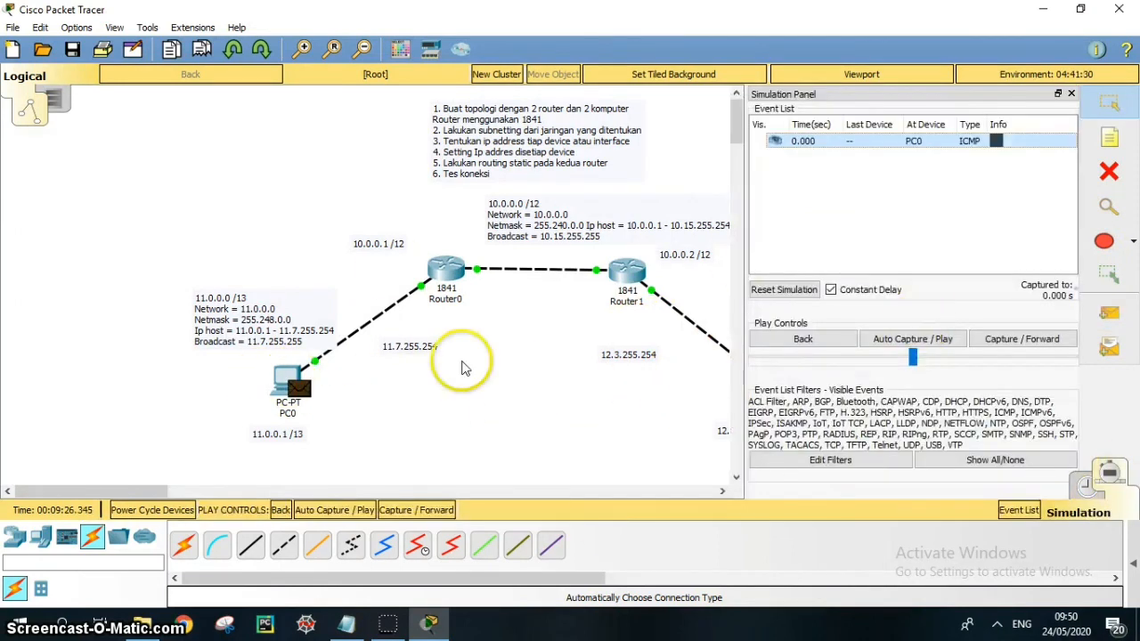
click(1023, 342)
click(1024, 343)
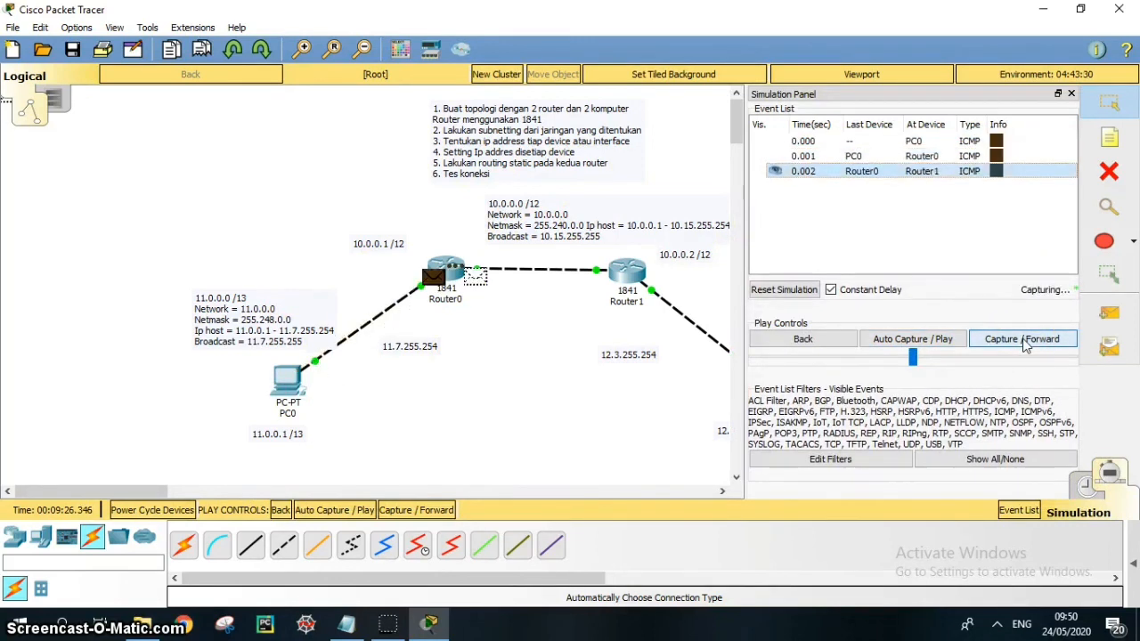
click(1024, 342)
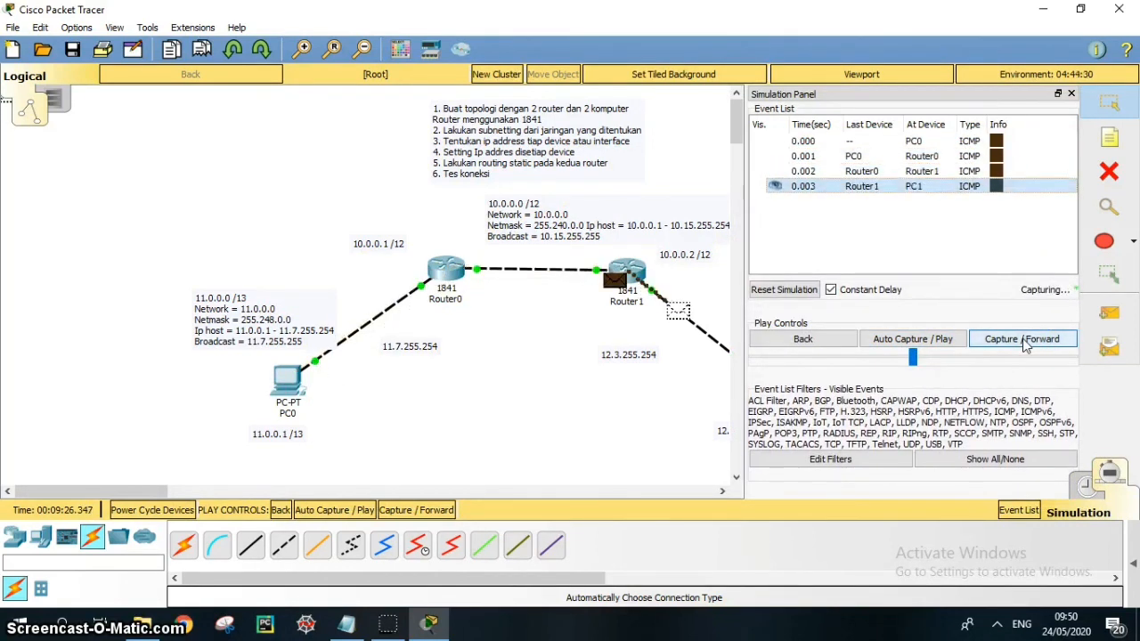
click(1024, 342)
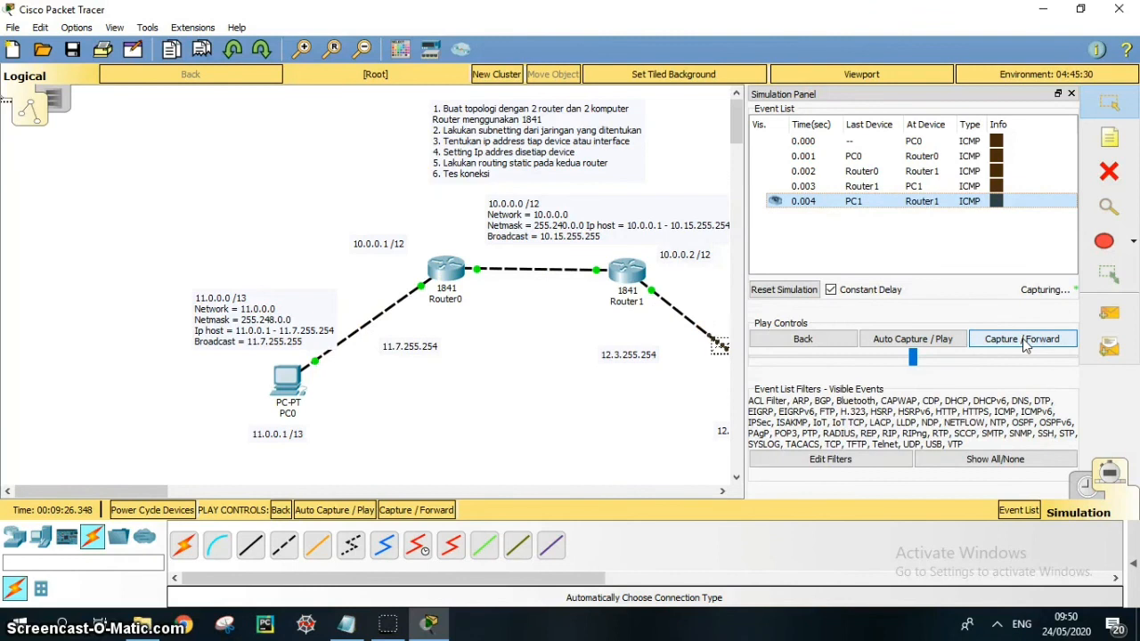
click(1024, 342)
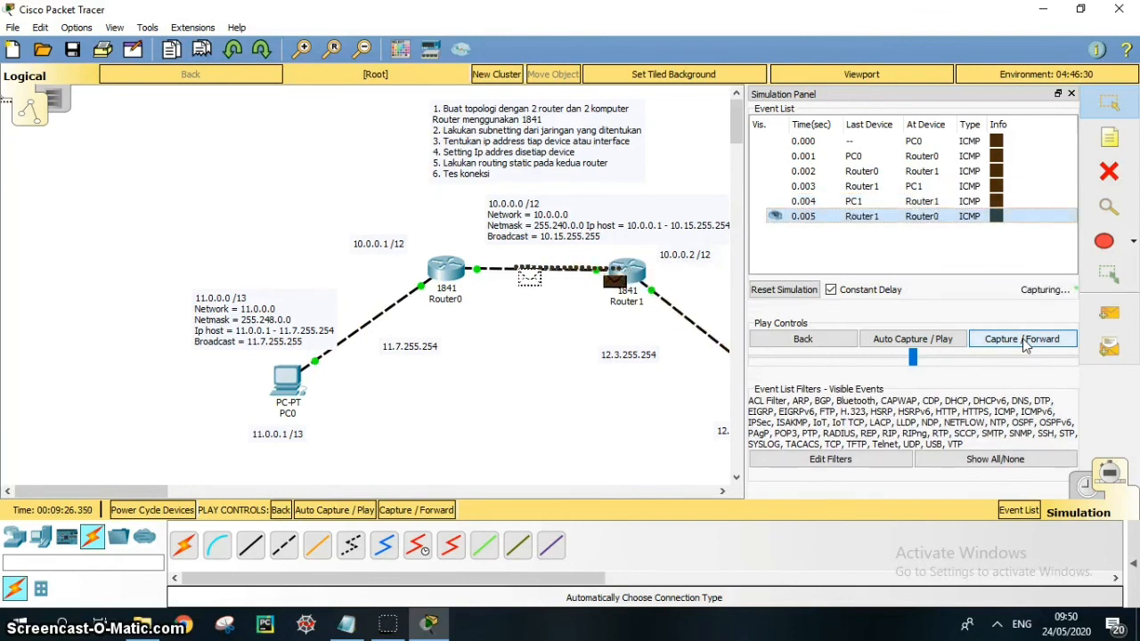
click(1024, 342)
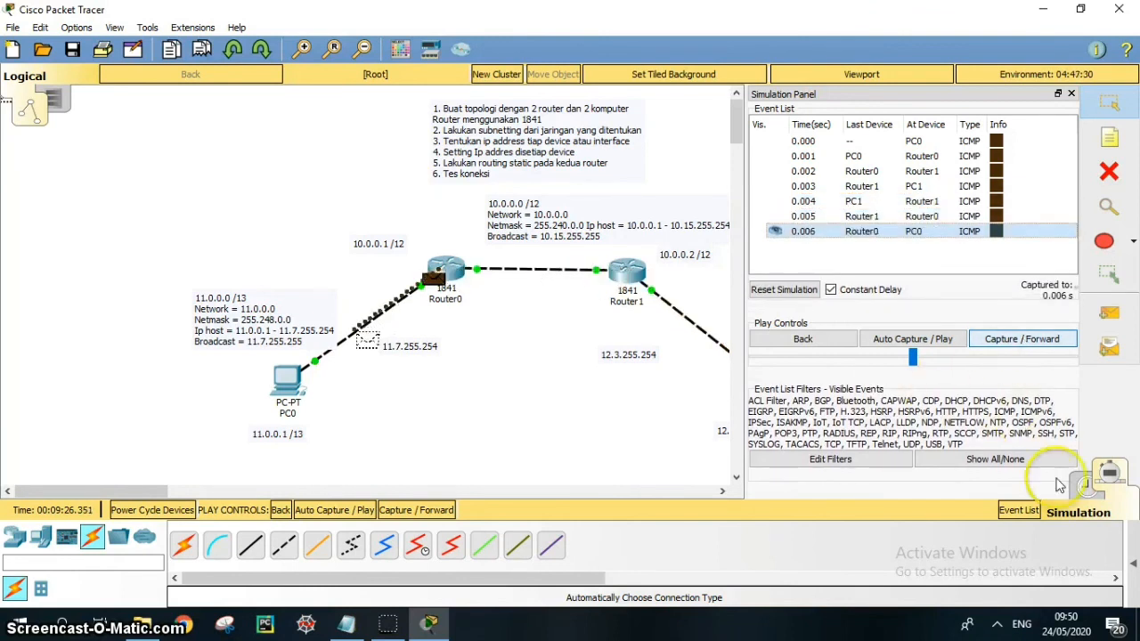
click(1086, 485)
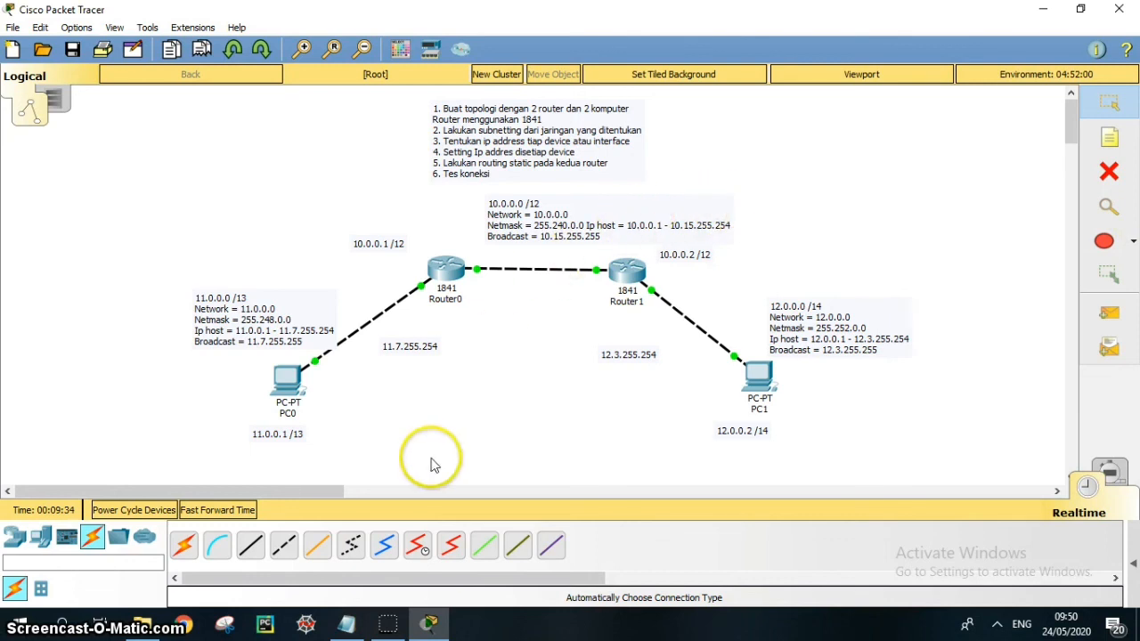
click(387, 623)
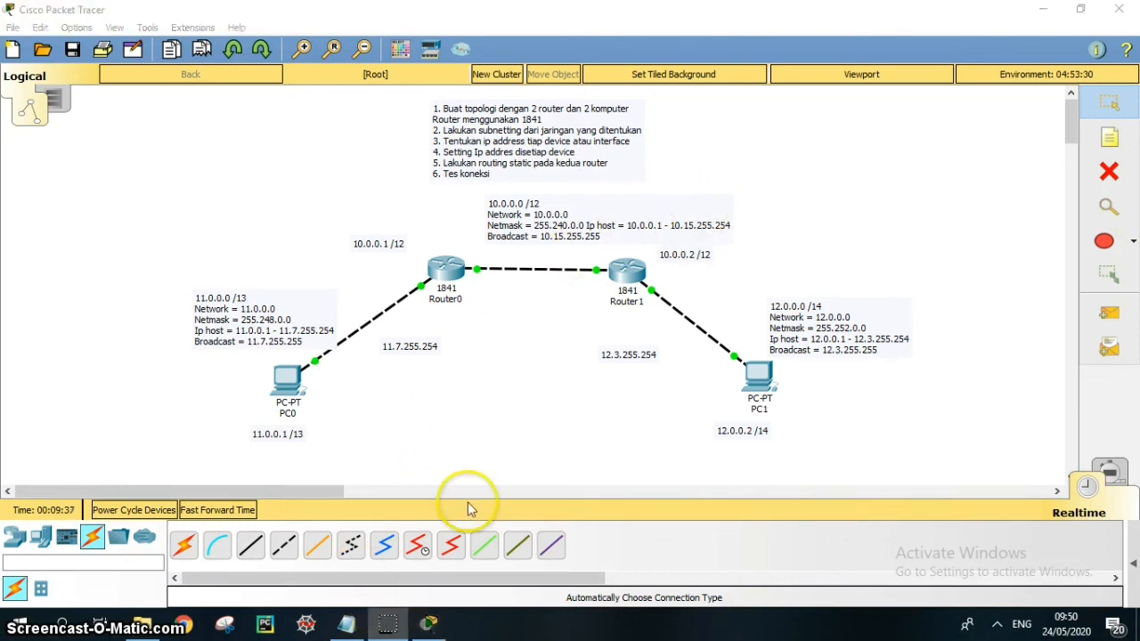